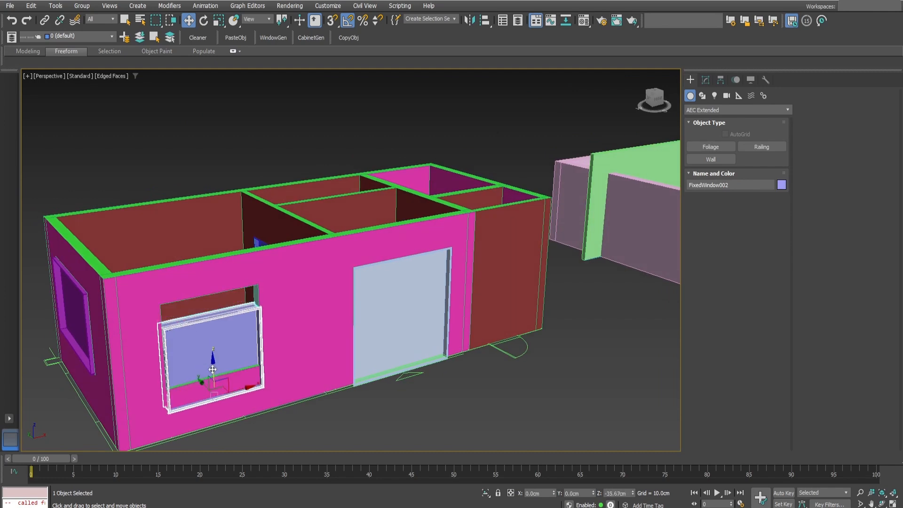
# Step: Raise the fixed window in the front wall and reposition it along the wall
pyautogui.keyDown('alt'); pyautogui.moveTo(246, 377); pyautogui.dragTo(278, 310, button='middle'); pyautogui.keyUp('alt')
pyautogui.moveTo(262, 353); pyautogui.dragTo(272, 231)
pyautogui.keyDown('alt'); pyautogui.moveTo(272, 231); pyautogui.dragTo(326, 234, button='middle'); pyautogui.keyUp('alt')
pyautogui.click(326, 234)
pyautogui.scroll(3, 327, 234)
pyautogui.moveTo(264, 268); pyautogui.dragTo(324, 279)
pyautogui.keyDown('alt'); pyautogui.moveTo(320, 278); pyautogui.dragTo(365, 282, button='middle'); pyautogui.keyUp('alt')
pyautogui.moveTo(352, 290); pyautogui.dragTo(310, 300)
# Step: Copy the pivot door, rotate the copy, and place it in the interior partition wall
pyautogui.keyDown('alt'); pyautogui.moveTo(379, 158); pyautogui.dragTo(320, 332, button='middle'); pyautogui.keyUp('alt')
pyautogui.keyDown('shift'); pyautogui.moveTo(303, 357); pyautogui.dragTo(384, 266); pyautogui.keyUp('shift')
pyautogui.click(456, 296)
pyautogui.press('e')
pyautogui.moveTo(397, 330); pyautogui.dragTo(410, 317)
pyautogui.press('w')
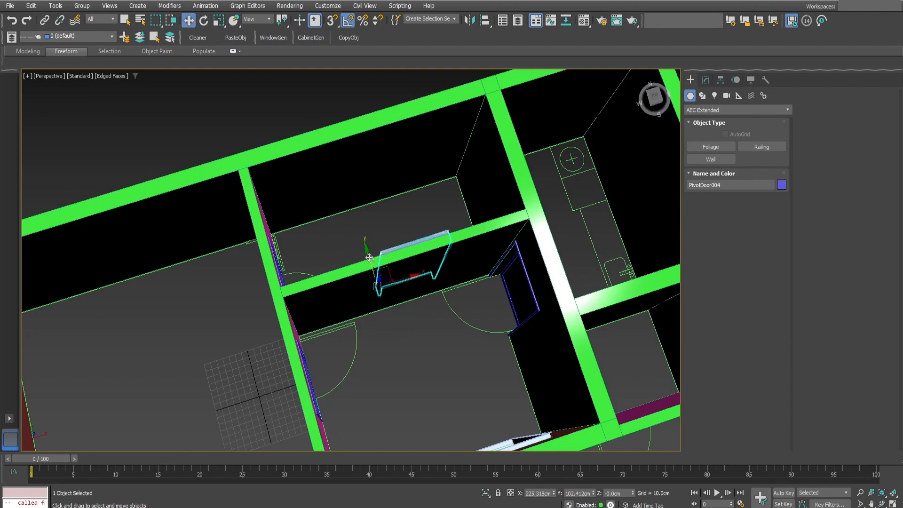
pyautogui.moveTo(369, 259); pyautogui.dragTo(374, 276)
pyautogui.scroll(3, 426, 296)
pyautogui.keyDown('alt'); pyautogui.moveTo(427, 296); pyautogui.dragTo(437, 258, button='middle'); pyautogui.keyUp('alt')
# Step: Toggle the visibility of the floor plan drawing's layer and clear the selection
pyautogui.click(99, 37)
pyautogui.click(24, 64)
pyautogui.scroll(-5, 399, 228)
pyautogui.click(572, 200)
pyautogui.scroll(-5, 436, 258)
pyautogui.keyDown('alt'); pyautogui.moveTo(427, 292); pyautogui.dragTo(358, 302, button='middle'); pyautogui.keyUp('alt')
# Step: Create a fixed window about 305 cm wide and 25 cm deep, snapped into the thick pink wall of the test walls
pyautogui.click(709, 110)
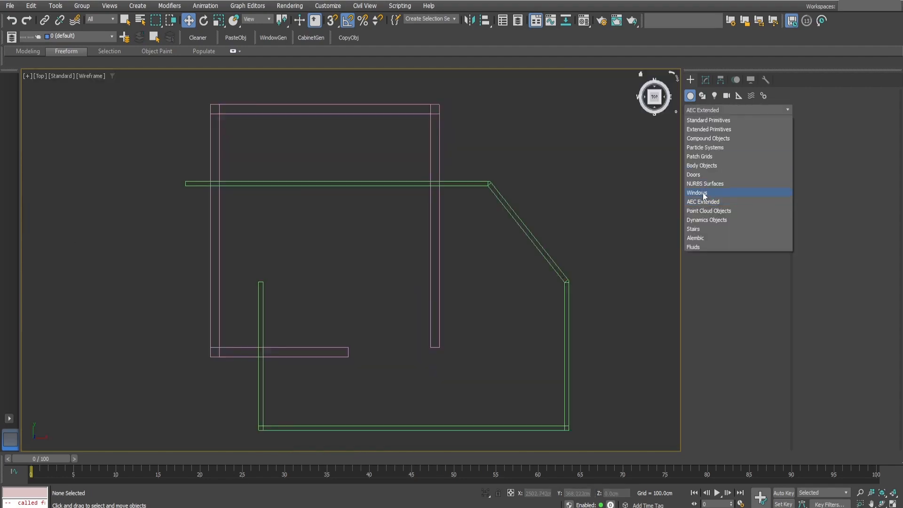
pyautogui.click(696, 192)
pyautogui.click(711, 159)
pyautogui.press('s')
pyautogui.moveTo(430, 228); pyautogui.dragTo(427, 399)
pyautogui.scroll(5, 430, 329)
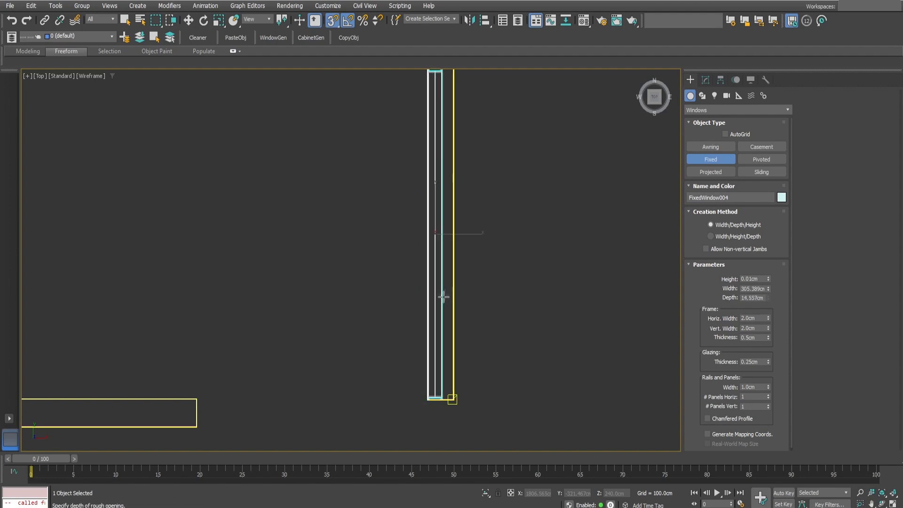
pyautogui.click(453, 269)
pyautogui.click(462, 141)
pyautogui.press('w')
pyautogui.moveTo(439, 185); pyautogui.dragTo(438, 124)
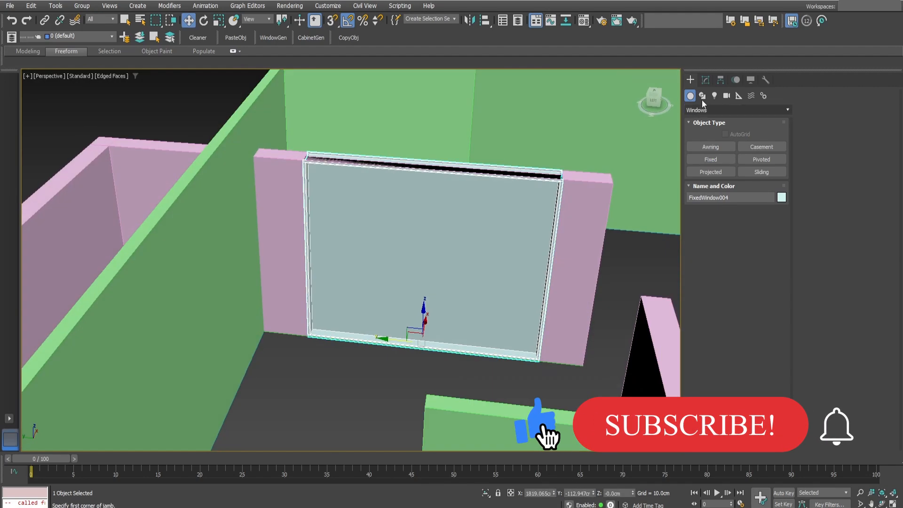
# Step: Resize the new fixed window to about 223 cm wide and 180 cm high
pyautogui.click(705, 79)
pyautogui.moveTo(768, 281); pyautogui.dragTo(767, 298)
pyautogui.moveTo(768, 271); pyautogui.dragTo(768, 282)
# Step: Raise the fixed window to about 32 cm and slide it along the pink wall
pyautogui.moveTo(424, 312); pyautogui.dragTo(427, 289)
pyautogui.keyDown('alt'); pyautogui.moveTo(426, 289); pyautogui.dragTo(436, 308, button='middle'); pyautogui.keyUp('alt')
pyautogui.moveTo(404, 308); pyautogui.dragTo(303, 274)
pyautogui.moveTo(303, 275); pyautogui.dragTo(520, 301, button='middle')
pyautogui.scroll(-4, 520, 300)
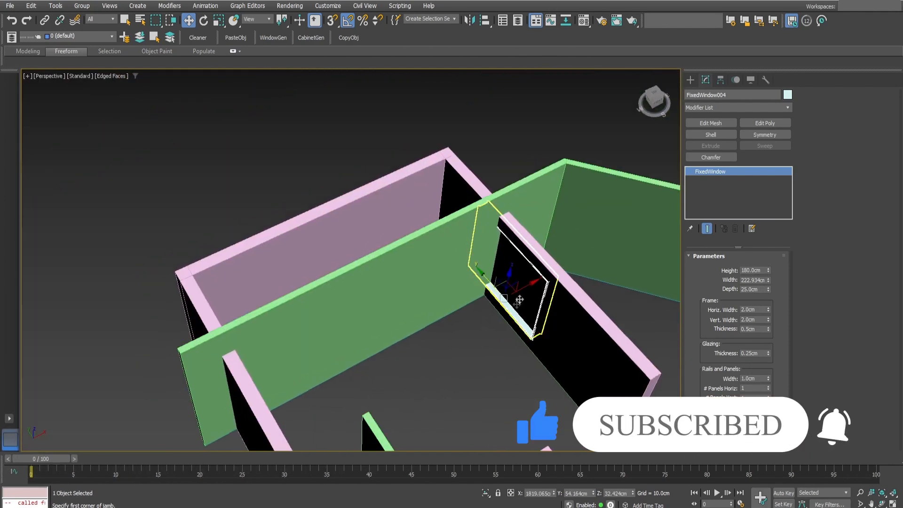
# Step: Move the fixed window to the long green wall, rotate it to match that wall, and adjust its placement
pyautogui.moveTo(500, 284); pyautogui.dragTo(346, 257)
pyautogui.scroll(5, 346, 259)
pyautogui.press('e')
pyautogui.moveTo(347, 303); pyautogui.dragTo(389, 299)
pyautogui.press('w')
pyautogui.keyDown('alt'); pyautogui.moveTo(326, 228); pyautogui.dragTo(413, 226, button='middle'); pyautogui.keyUp('alt')
pyautogui.moveTo(340, 272); pyautogui.dragTo(347, 271)
pyautogui.keyDown('alt'); pyautogui.moveTo(414, 265); pyautogui.dragTo(329, 269, button='middle'); pyautogui.keyUp('alt')
pyautogui.rightClick(379, 197)
pyautogui.click(399, 164)
pyautogui.keyDown('alt'); pyautogui.moveTo(399, 165); pyautogui.dragTo(466, 252, button='middle'); pyautogui.keyUp('alt')
pyautogui.scroll(-5, 467, 251)
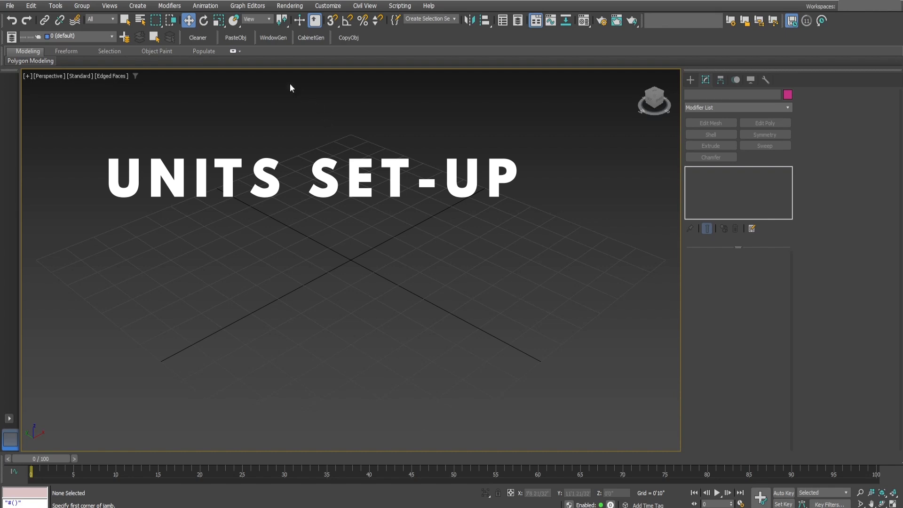
# Step: Set the system unit scale to centimeters in the units setup
pyautogui.click(331, 7)
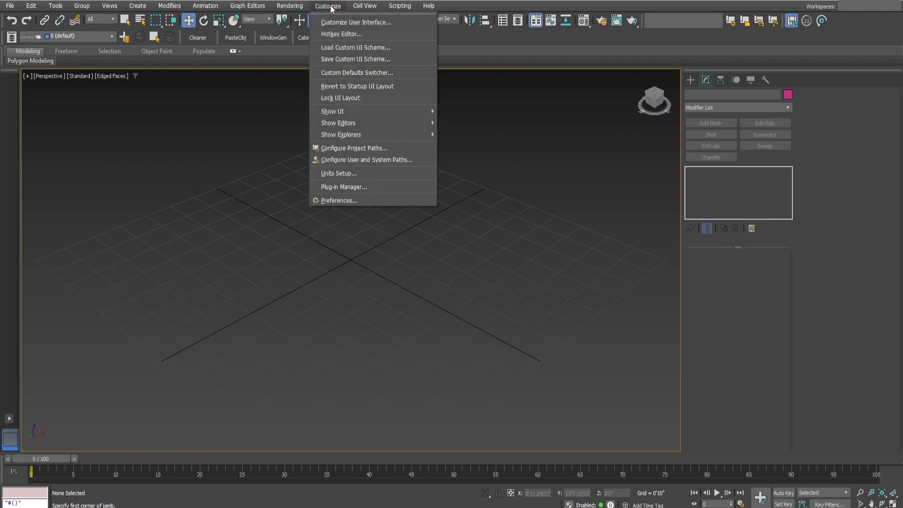
pyautogui.click(364, 175)
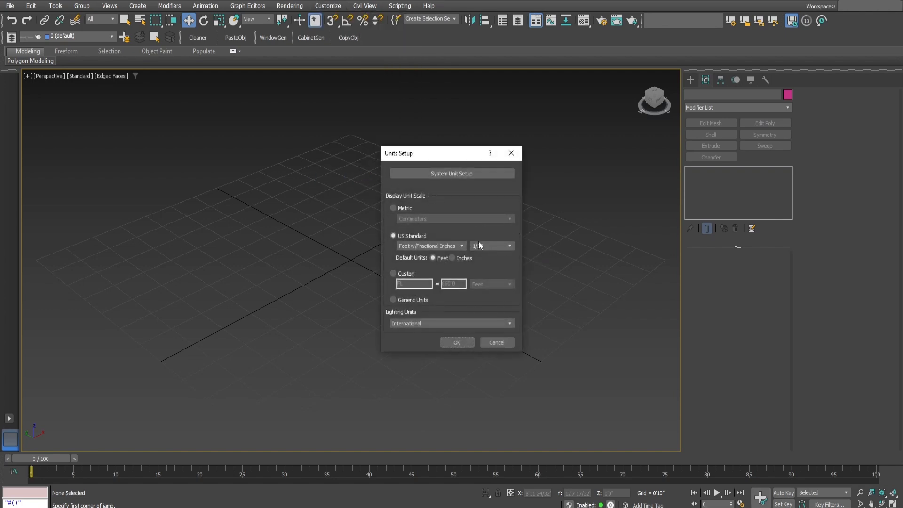
pyautogui.click(450, 174)
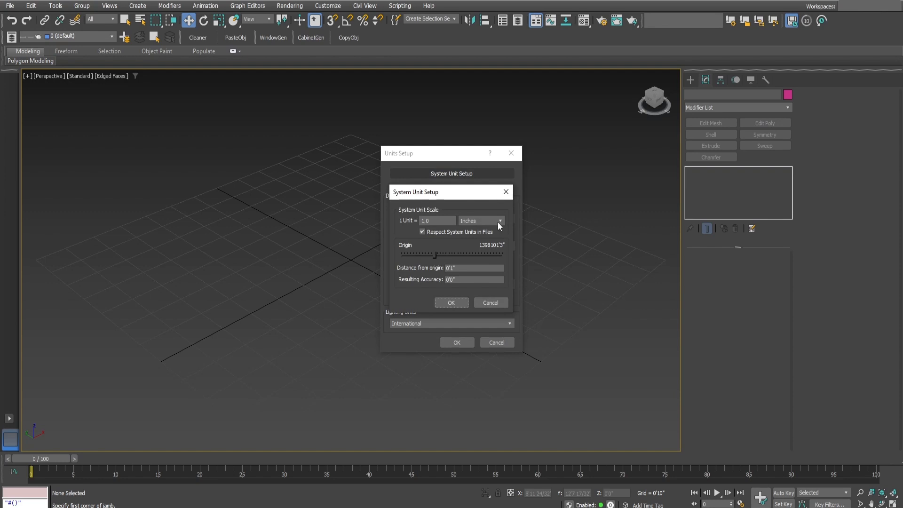
pyautogui.click(493, 221)
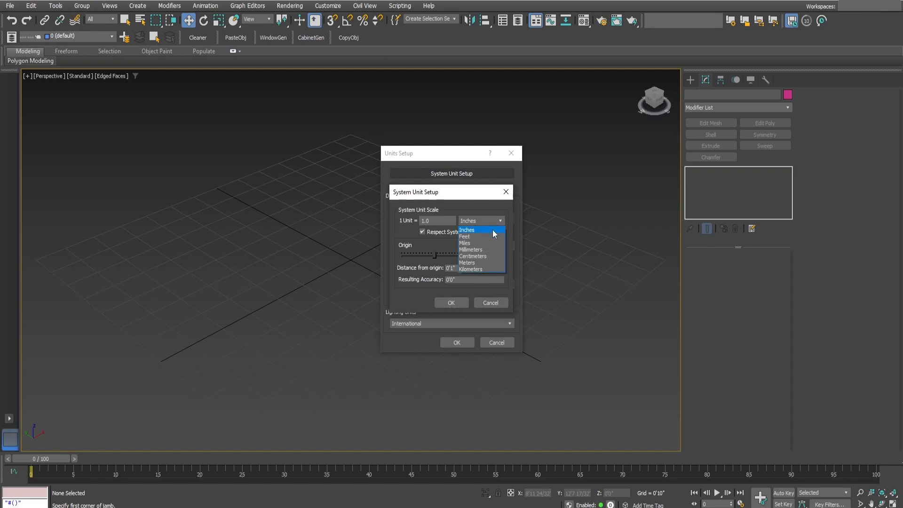
pyautogui.click(472, 256)
pyautogui.click(450, 303)
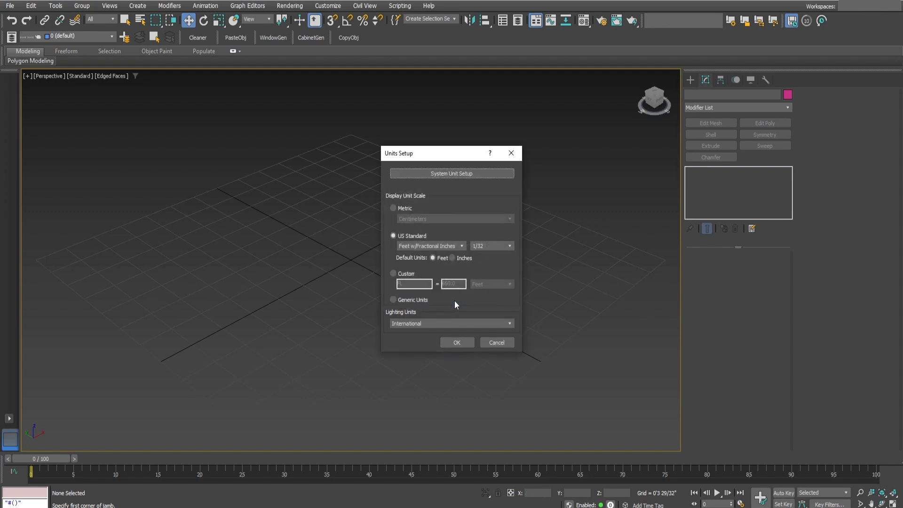
# Step: Set the display unit scale to metric centimeters and apply the units setup
pyautogui.click(396, 209)
pyautogui.click(420, 219)
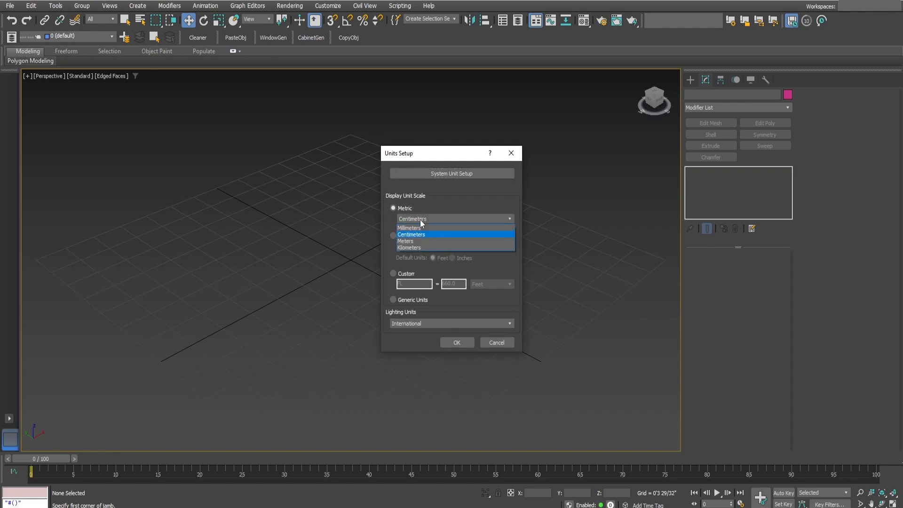
pyautogui.click(418, 235)
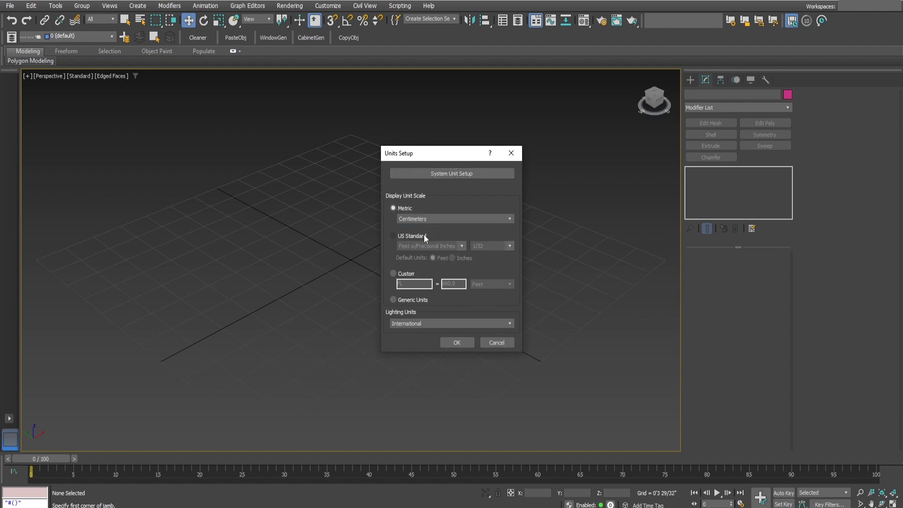
pyautogui.click(456, 343)
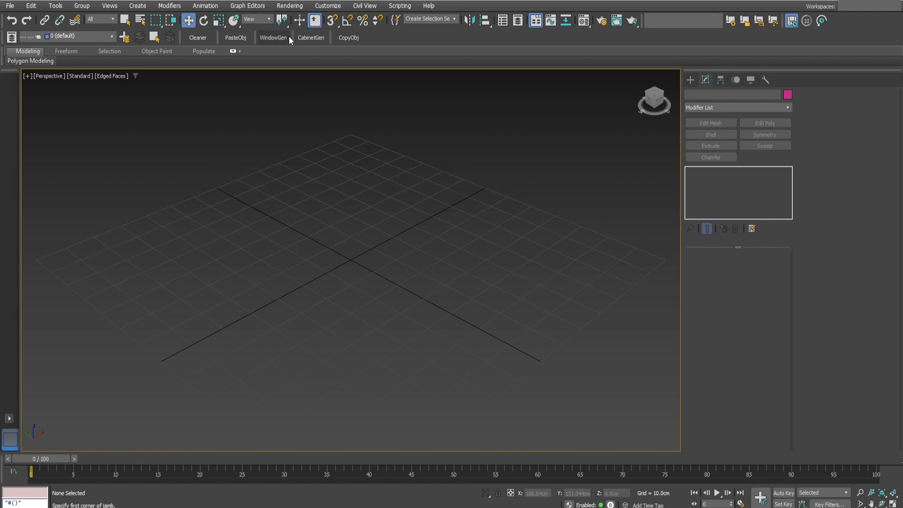
# Step: Configure snapping to use Vertex snaps and enable axis constraints
pyautogui.rightClick(331, 21)
pyautogui.moveTo(435, 186); pyautogui.dragTo(405, 180)
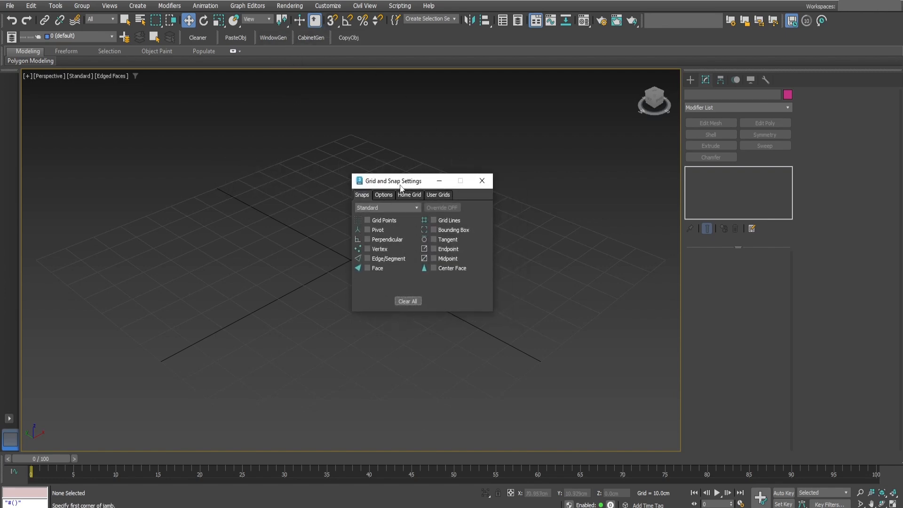
pyautogui.click(377, 250)
pyautogui.click(378, 196)
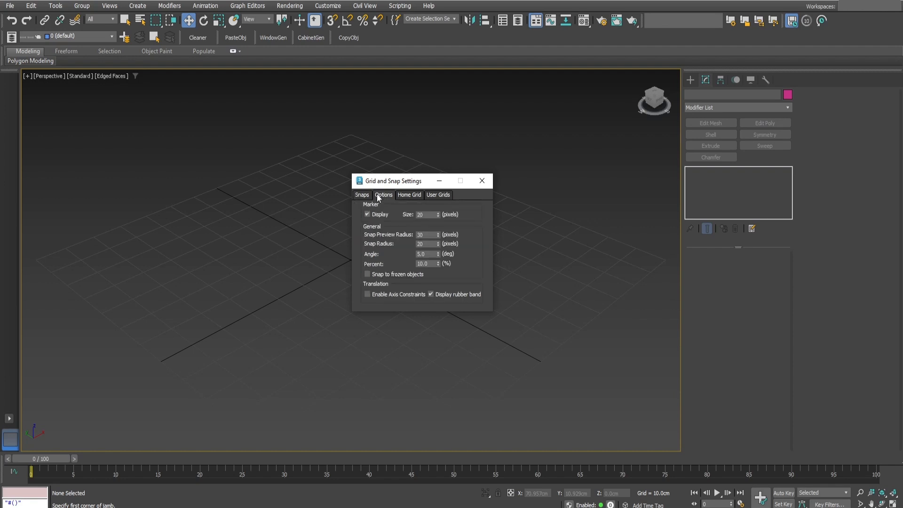
pyautogui.click(378, 295)
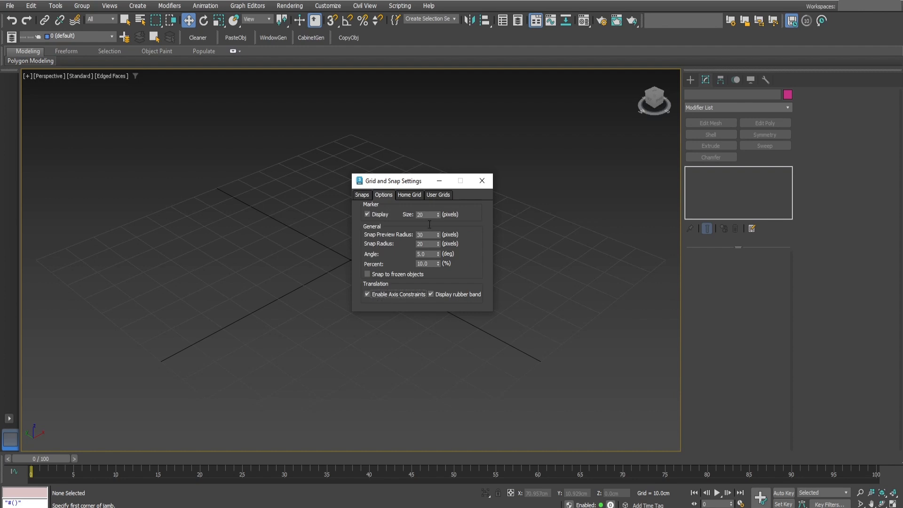
pyautogui.click(481, 182)
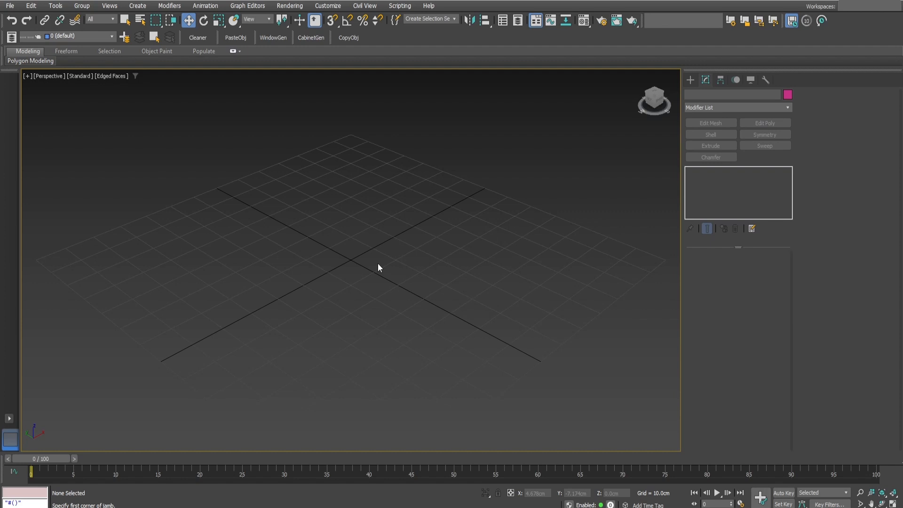
# Step: Show the AEC Extended object types for creation
pyautogui.scroll(-2, 377, 264)
pyautogui.moveTo(377, 264); pyautogui.dragTo(416, 311, button='middle')
pyautogui.click(690, 81)
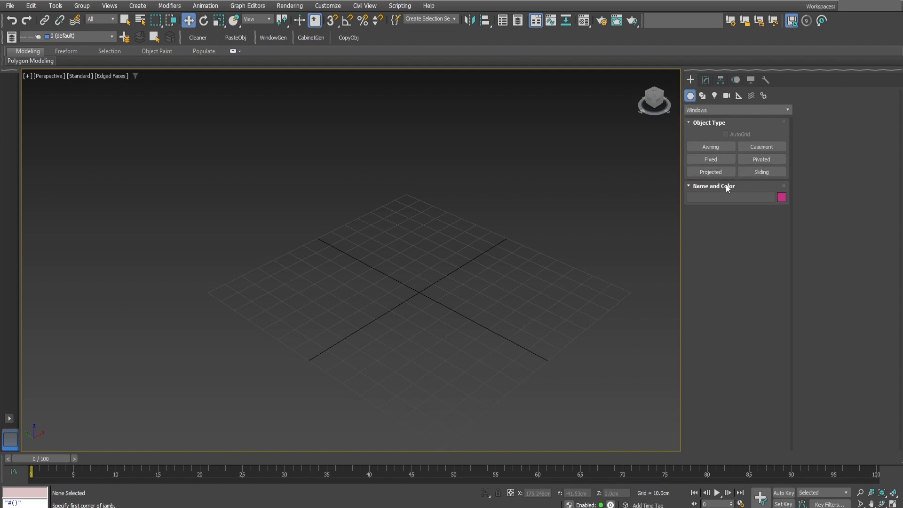
pyautogui.click(718, 113)
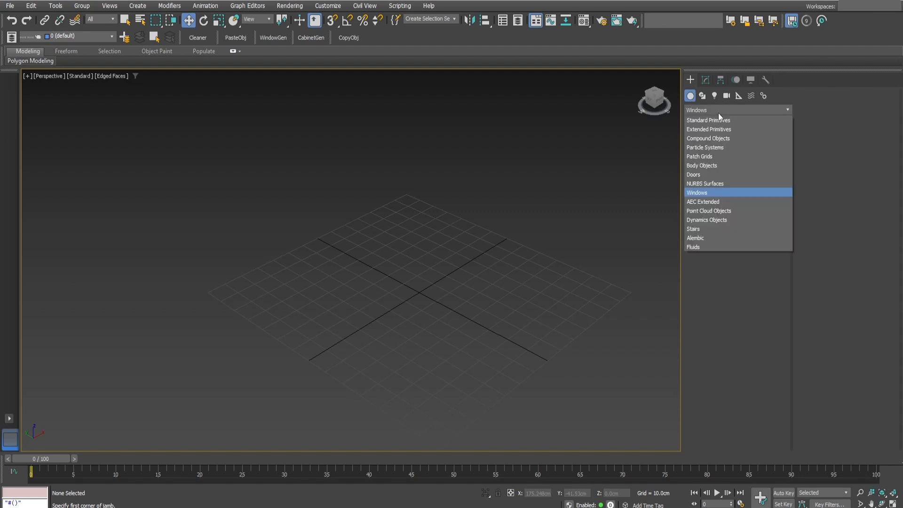
pyautogui.click(708, 202)
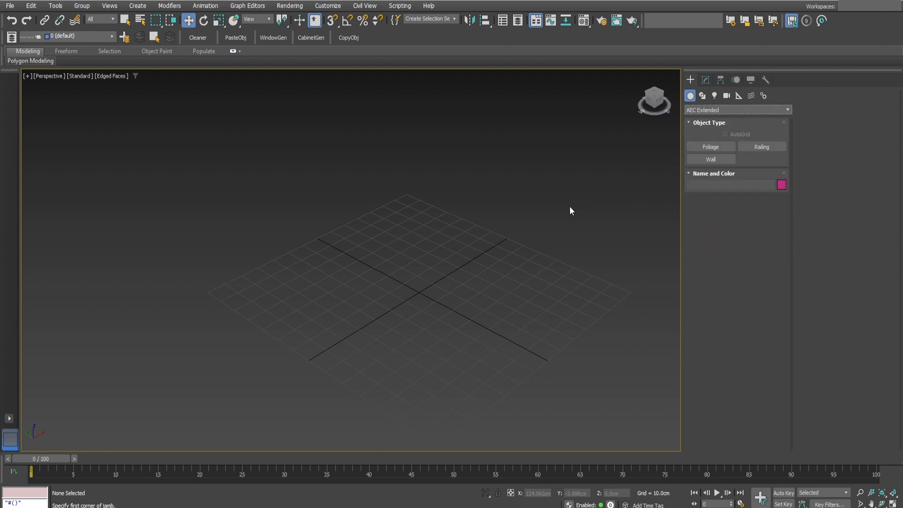
pyautogui.moveTo(569, 209)
pyautogui.mouseDown(button='middle')
pyautogui.moveTo(528, 208)
pyautogui.moveTo(554, 205)
pyautogui.mouseUp(button='middle')
pyautogui.moveTo(480, 202); pyautogui.dragTo(494, 205, button='middle')
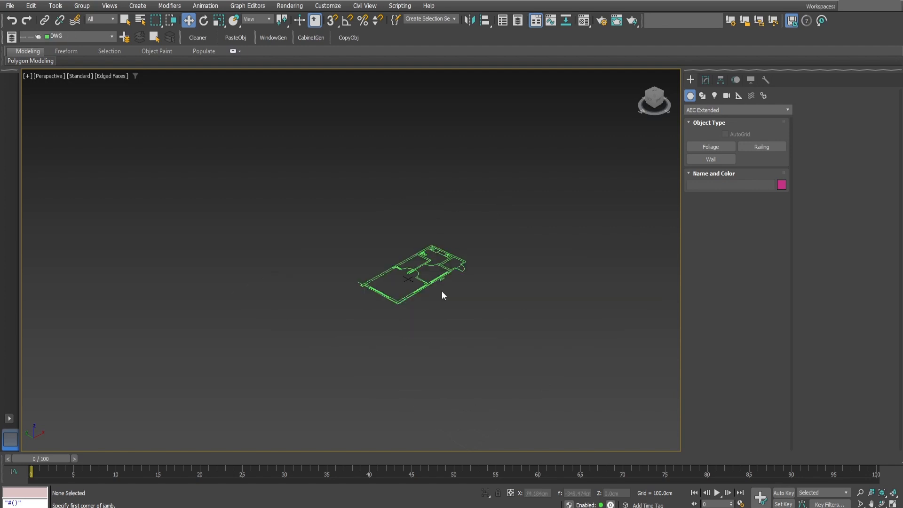
# Step: Start a Wall with a width of 25 cm, a height of 260 cm and left justification
pyautogui.scroll(10, 441, 290)
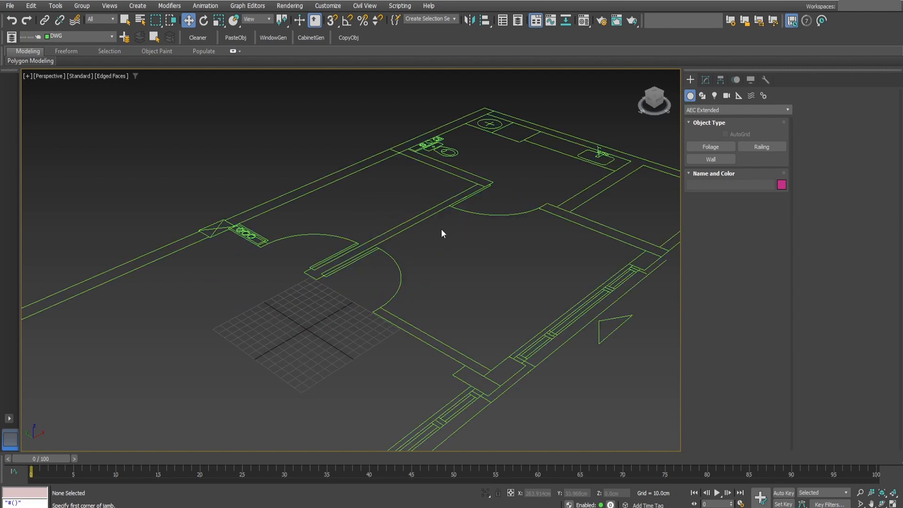
pyautogui.scroll(-6, 441, 229)
pyautogui.keyDown('alt'); pyautogui.moveTo(439, 230); pyautogui.dragTo(392, 279, button='middle'); pyautogui.keyUp('alt')
pyautogui.scroll(3, 372, 290)
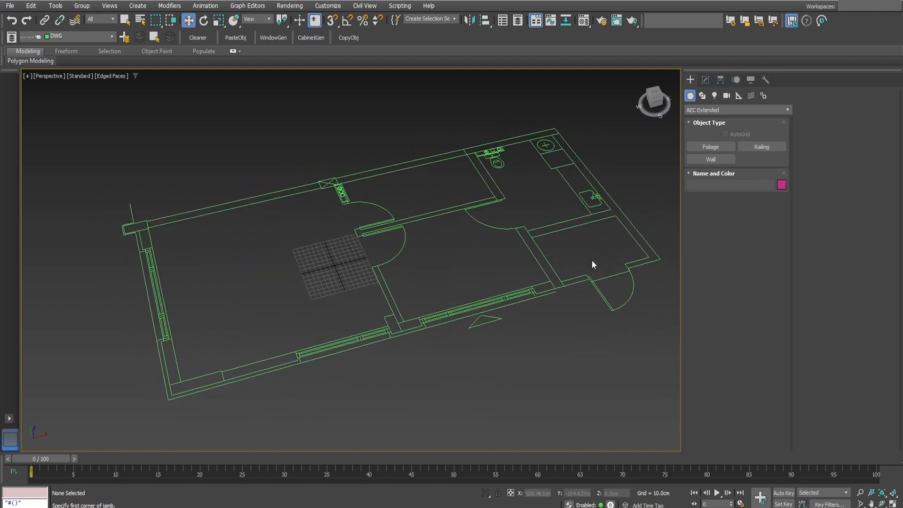
pyautogui.click(720, 159)
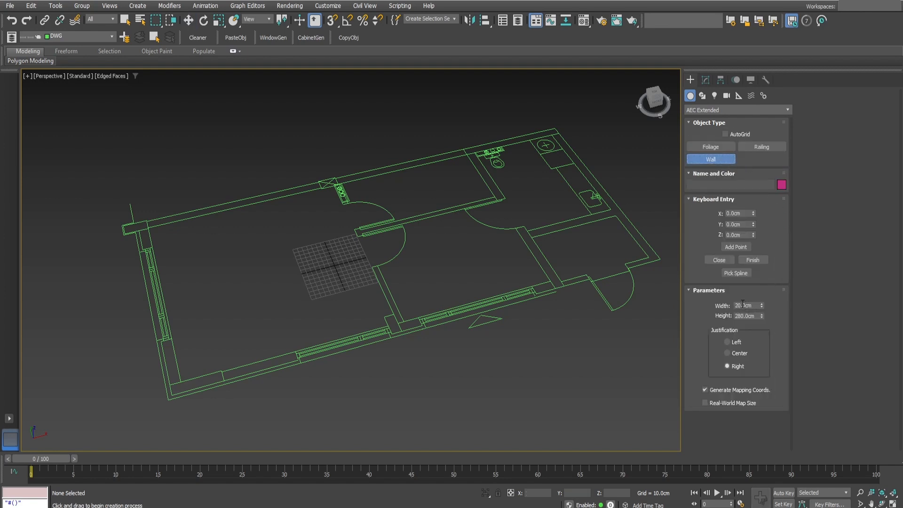
pyautogui.moveTo(754, 306); pyautogui.dragTo(718, 304)
pyautogui.write('25')
pyautogui.press('Return')
pyautogui.click(741, 316)
pyautogui.click(751, 308)
pyautogui.click(735, 344)
pyautogui.moveTo(324, 335); pyautogui.dragTo(444, 298, button='middle')
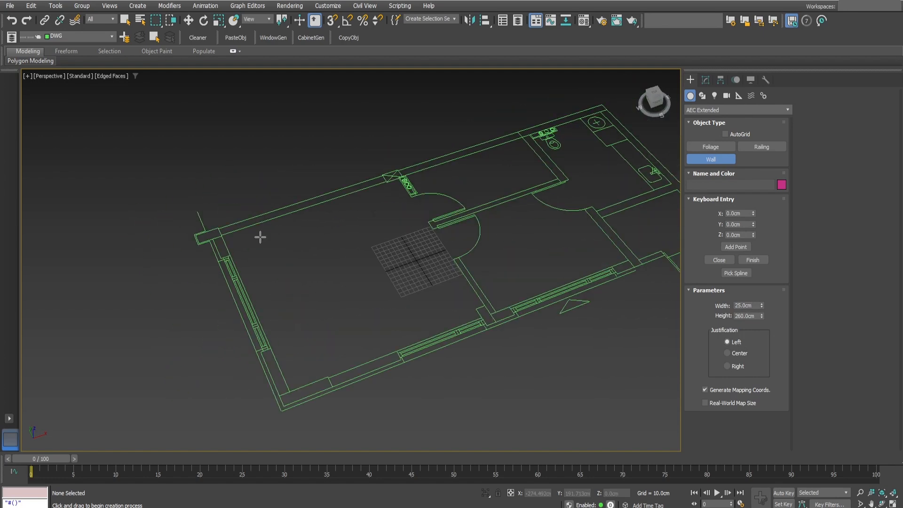
# Step: With snapping on, draw the first wall segment along the west exterior wall, from the inner north corner to the inner south corner
pyautogui.press('s')
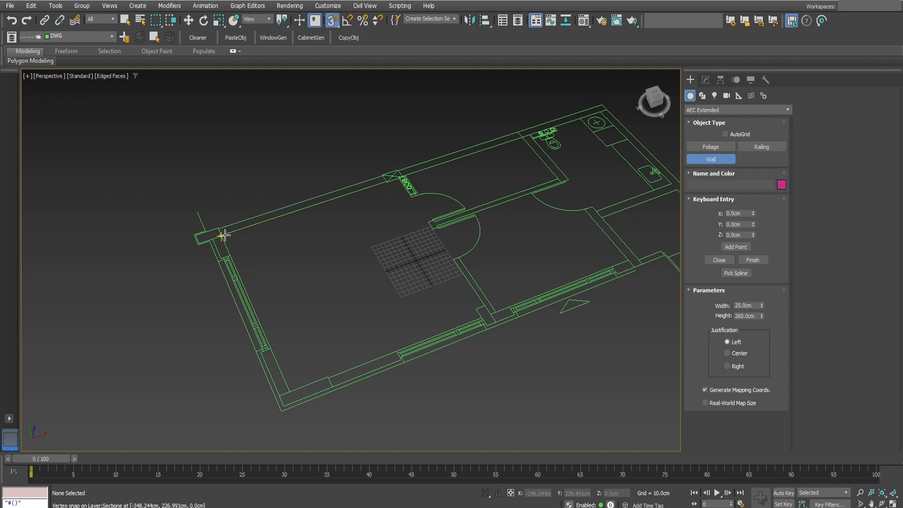
pyautogui.scroll(2, 222, 233)
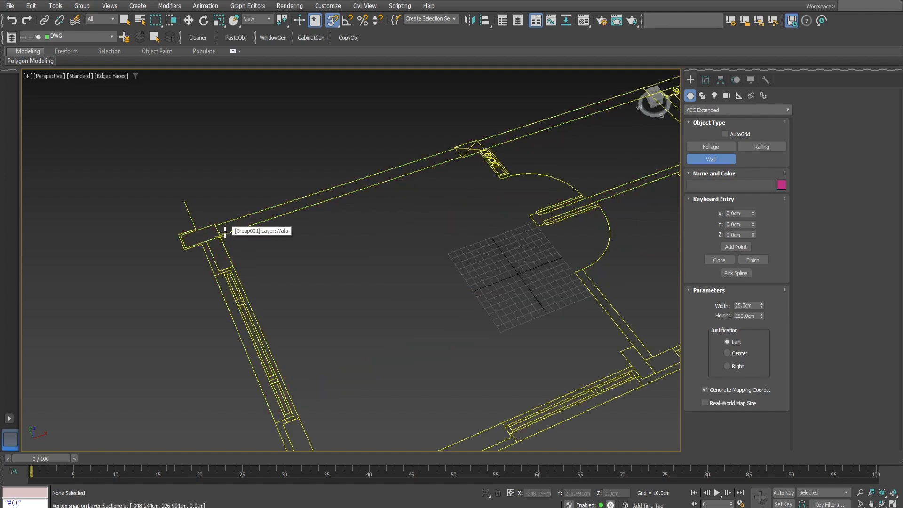
pyautogui.click(221, 234)
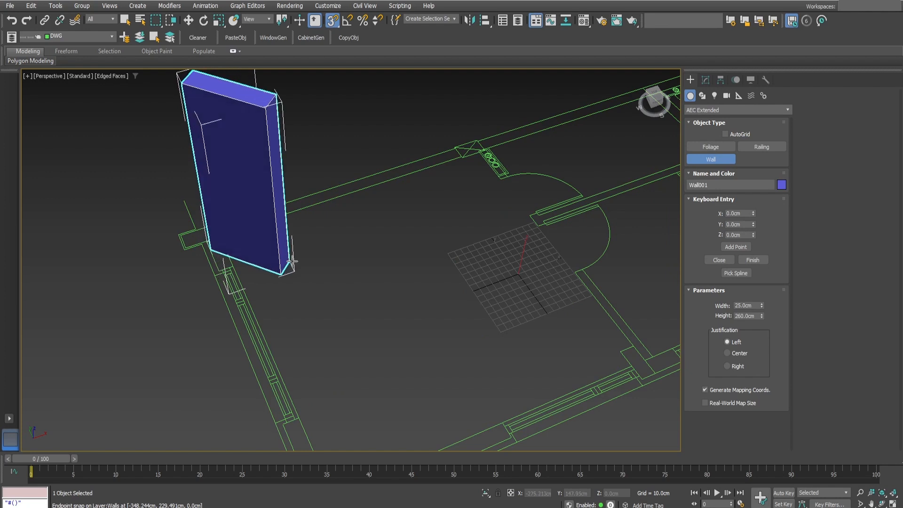
pyautogui.scroll(-3, 357, 221)
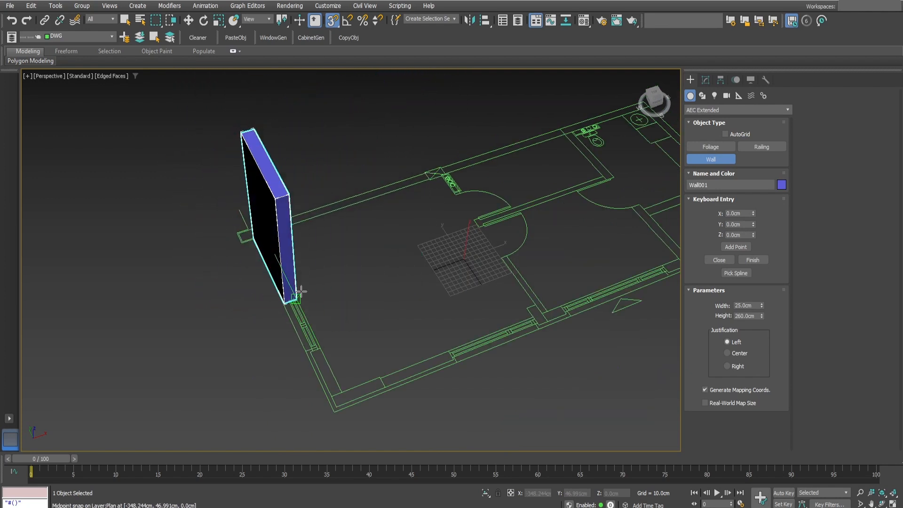
pyautogui.moveTo(378, 301)
pyautogui.mouseDown(button='middle')
pyautogui.moveTo(377, 290)
pyautogui.moveTo(362, 297)
pyautogui.moveTo(369, 312)
pyautogui.moveTo(405, 296)
pyautogui.moveTo(373, 296)
pyautogui.mouseUp(button='middle')
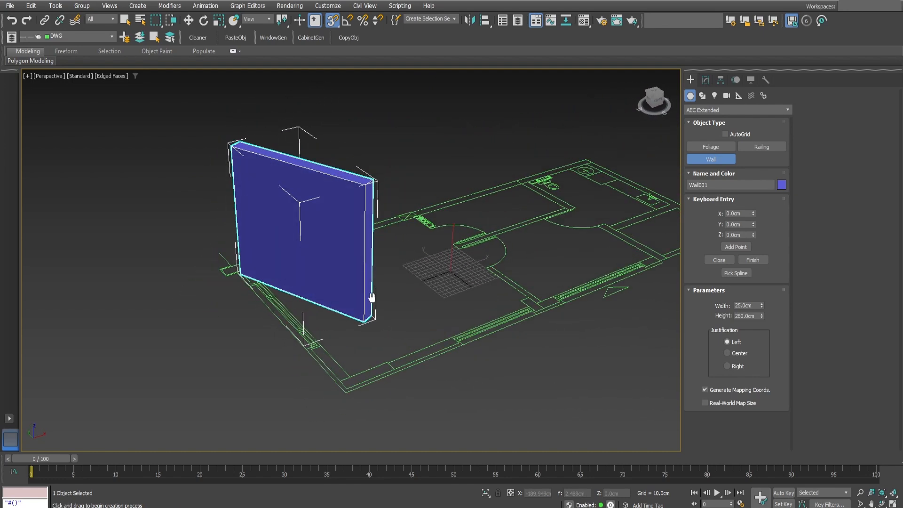
pyautogui.keyDown('alt'); pyautogui.moveTo(308, 338); pyautogui.dragTo(426, 354, button='middle'); pyautogui.keyUp('alt')
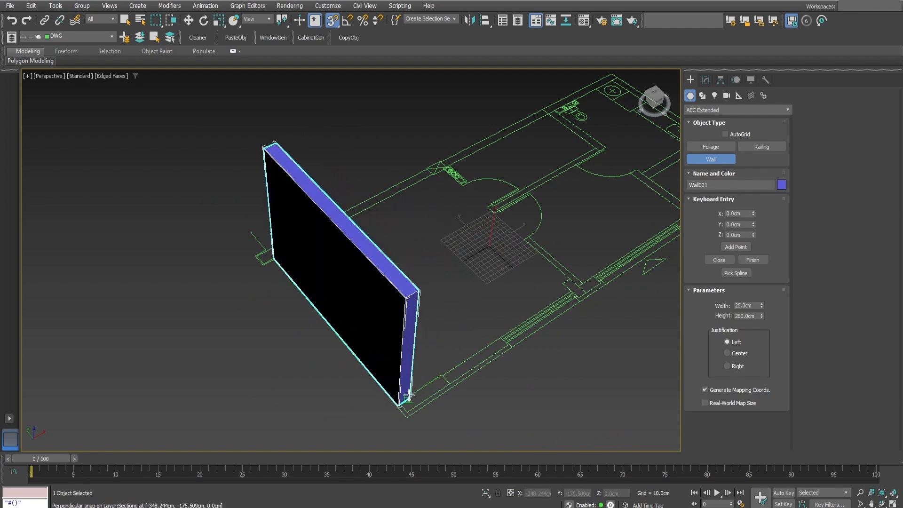
pyautogui.keyDown('alt'); pyautogui.moveTo(407, 387); pyautogui.dragTo(358, 367, button='middle'); pyautogui.keyUp('alt')
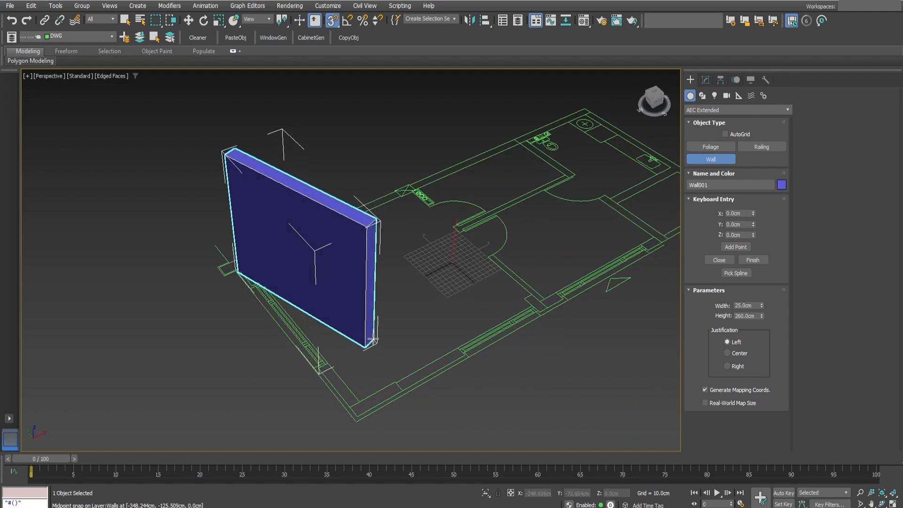
pyautogui.click(357, 400)
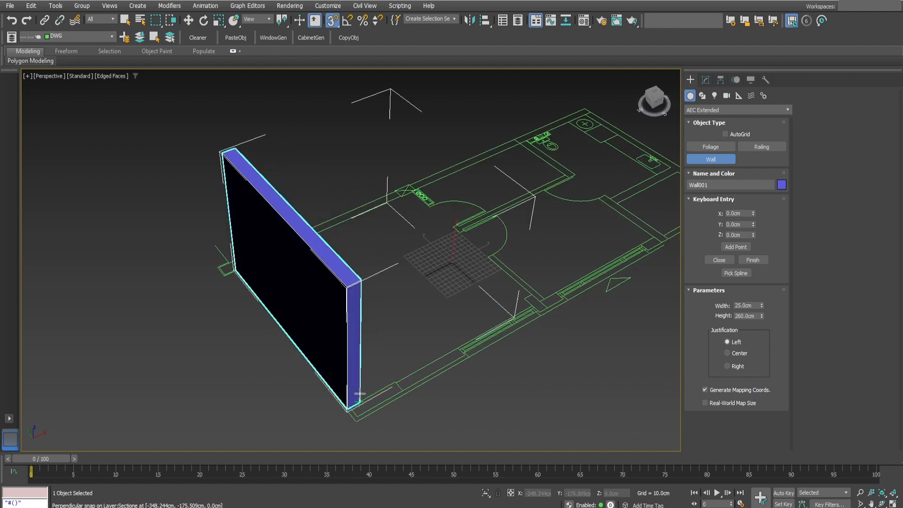
# Step: Continue the wall along the main block's south, east and north inner edges, weld it at the starting point and end the wall
pyautogui.keyDown('alt'); pyautogui.moveTo(393, 332); pyautogui.dragTo(306, 361, button='middle'); pyautogui.keyUp('alt')
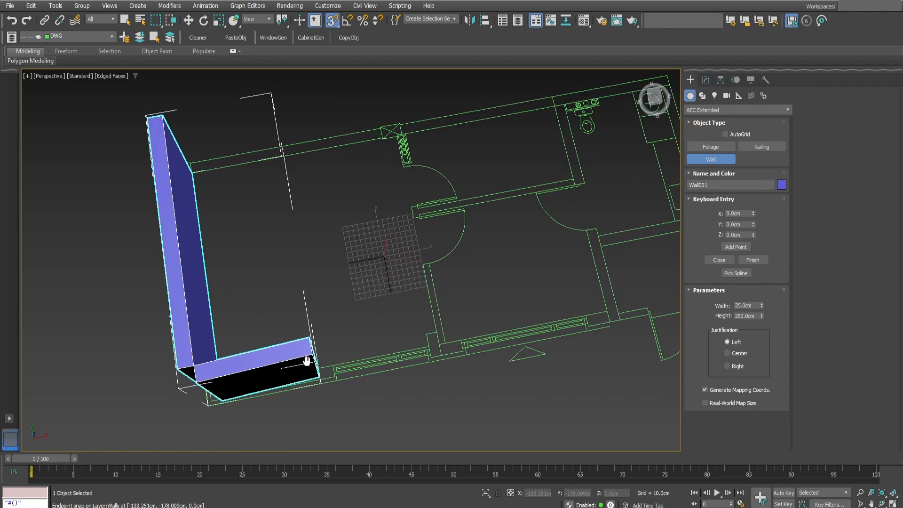
pyautogui.moveTo(502, 317); pyautogui.dragTo(379, 366, button='middle')
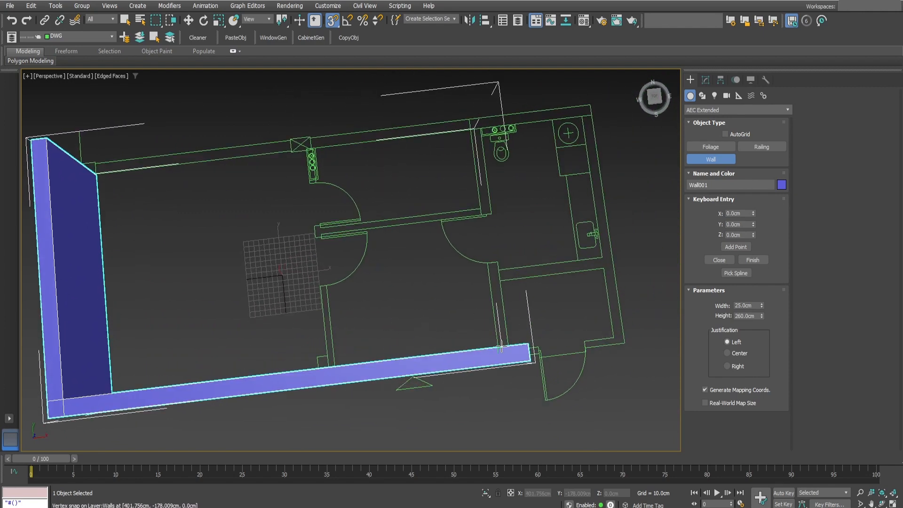
pyautogui.click(500, 347)
pyautogui.click(470, 129)
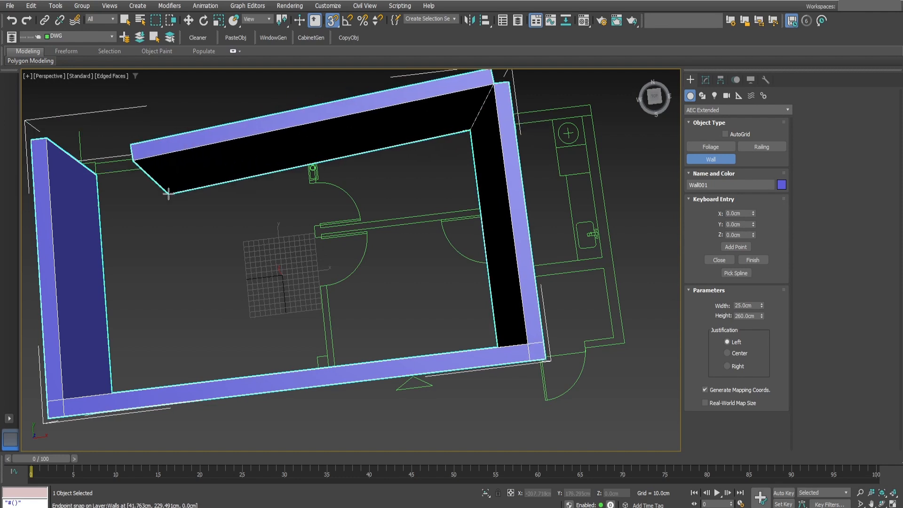
pyautogui.click(97, 174)
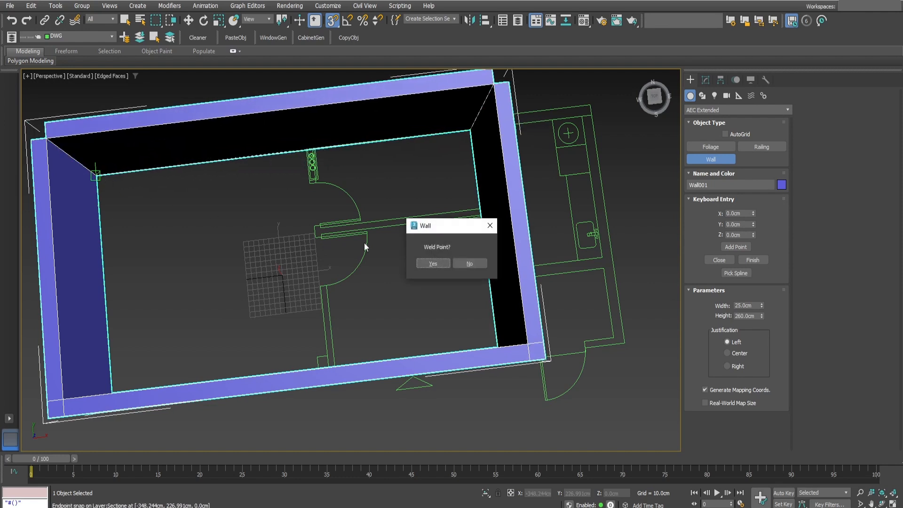
pyautogui.click(430, 263)
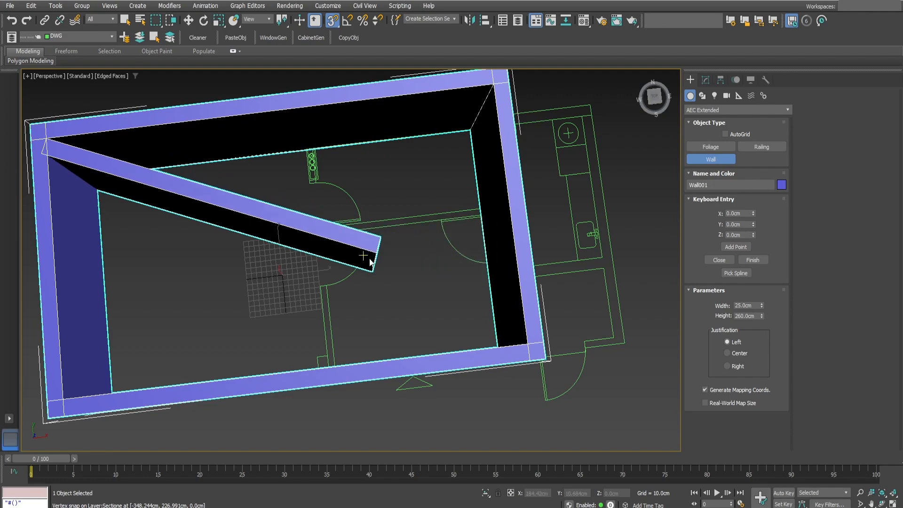
pyautogui.moveTo(343, 258); pyautogui.dragTo(393, 252, button='middle')
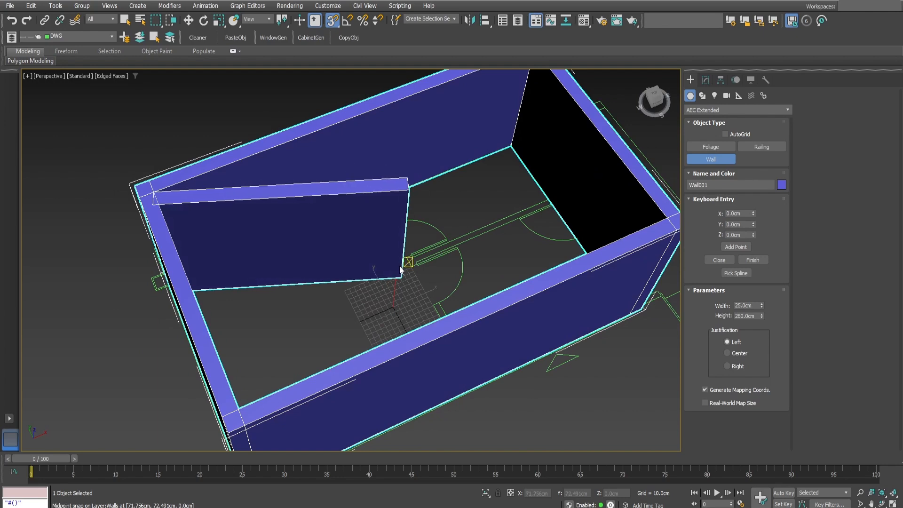
pyautogui.rightClick(400, 269)
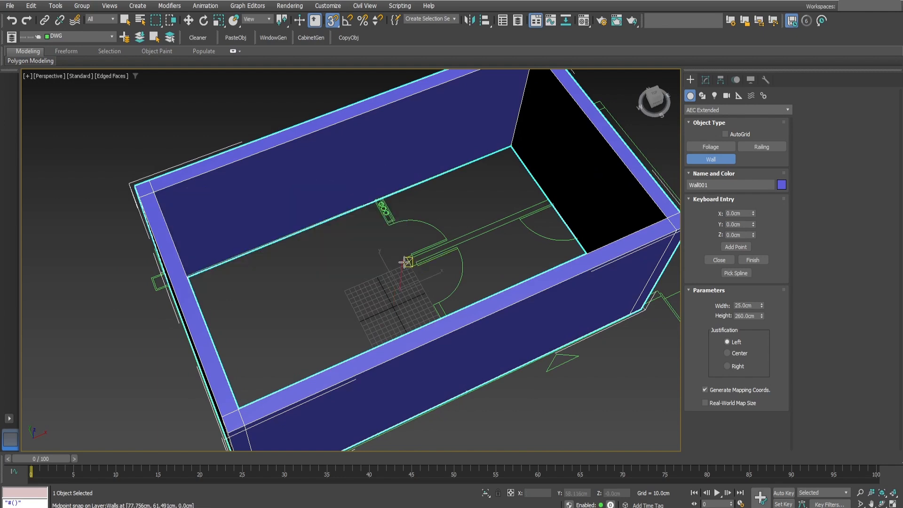
# Step: Set the closed wall's width to 20 cm to match the plan's exterior wall lines
pyautogui.keyDown('alt'); pyautogui.moveTo(385, 224); pyautogui.dragTo(350, 217, button='middle'); pyautogui.keyUp('alt')
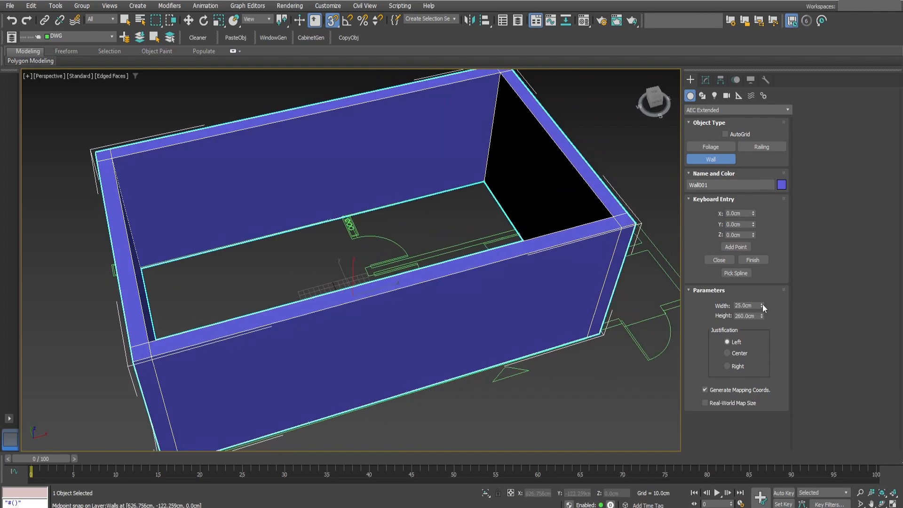
pyautogui.moveTo(500, 312); pyautogui.dragTo(440, 309, button='middle')
pyautogui.press('t')
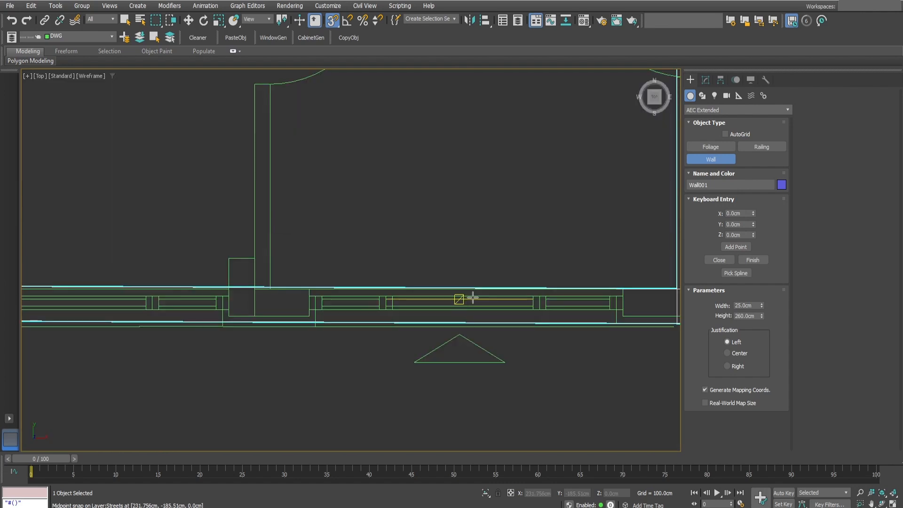
pyautogui.scroll(-4, 600, 371)
pyautogui.scroll(-2, 605, 337)
pyautogui.scroll(5, 645, 152)
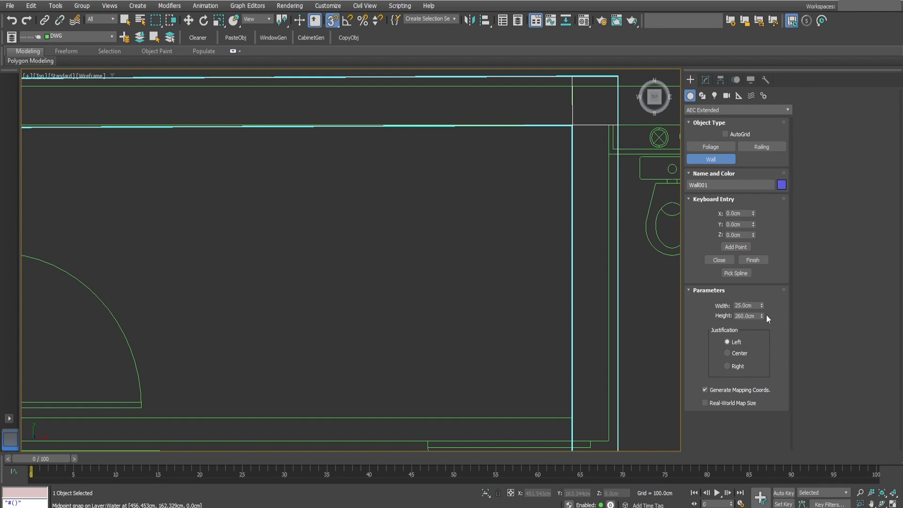
pyautogui.moveTo(761, 306); pyautogui.dragTo(762, 331)
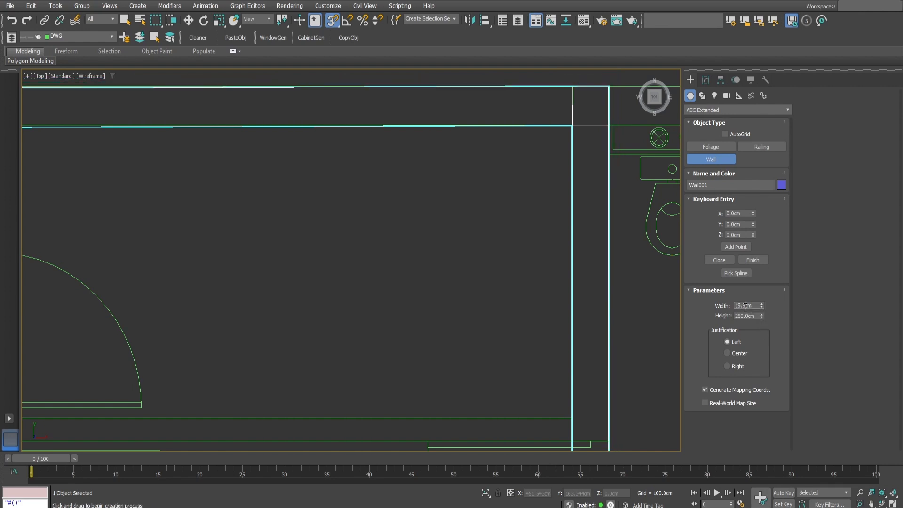
pyautogui.press('Return')
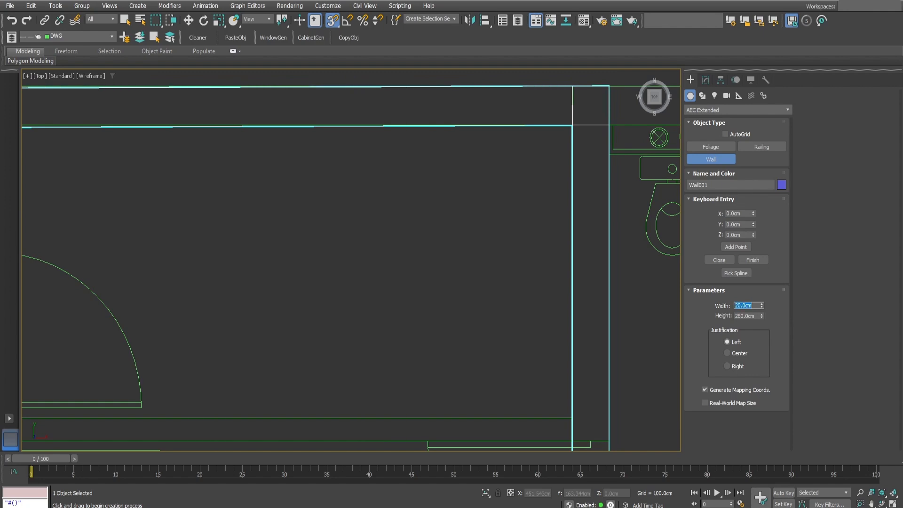
# Step: Set the closed wall's height to 300 cm
pyautogui.moveTo(407, 294); pyautogui.dragTo(501, 273, button='middle')
pyautogui.scroll(-3, 501, 273)
pyautogui.moveTo(462, 297); pyautogui.dragTo(504, 230, button='middle')
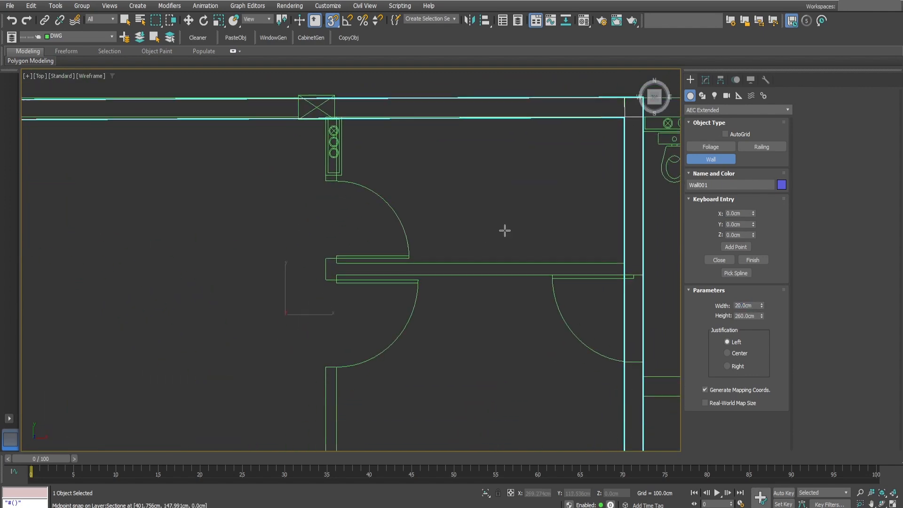
pyautogui.press('p')
pyautogui.scroll(-3, 504, 230)
pyautogui.keyDown('alt'); pyautogui.moveTo(430, 241); pyautogui.dragTo(427, 278, button='middle'); pyautogui.keyUp('alt')
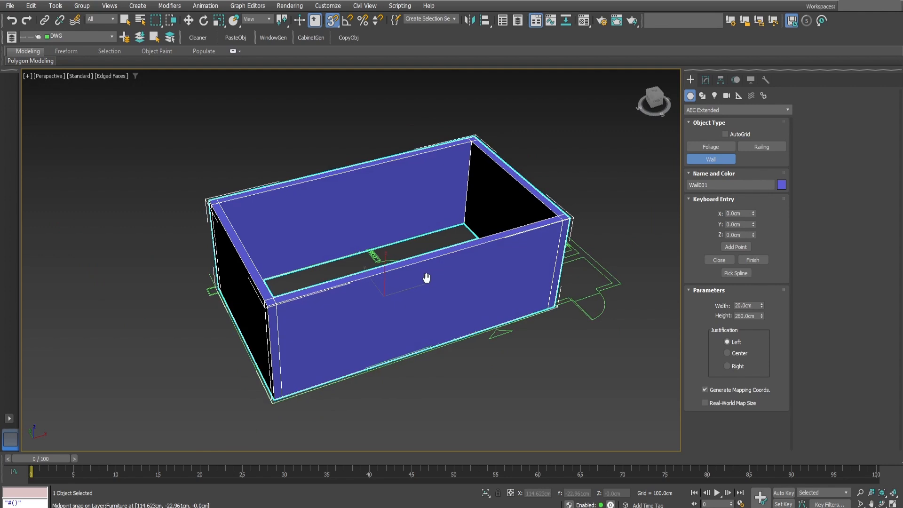
pyautogui.moveTo(762, 314); pyautogui.dragTo(766, 271)
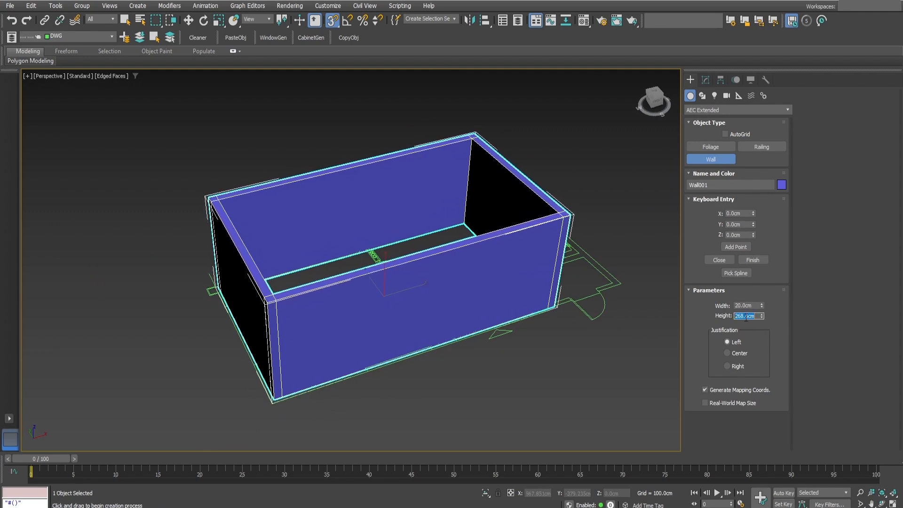
pyautogui.press('Return')
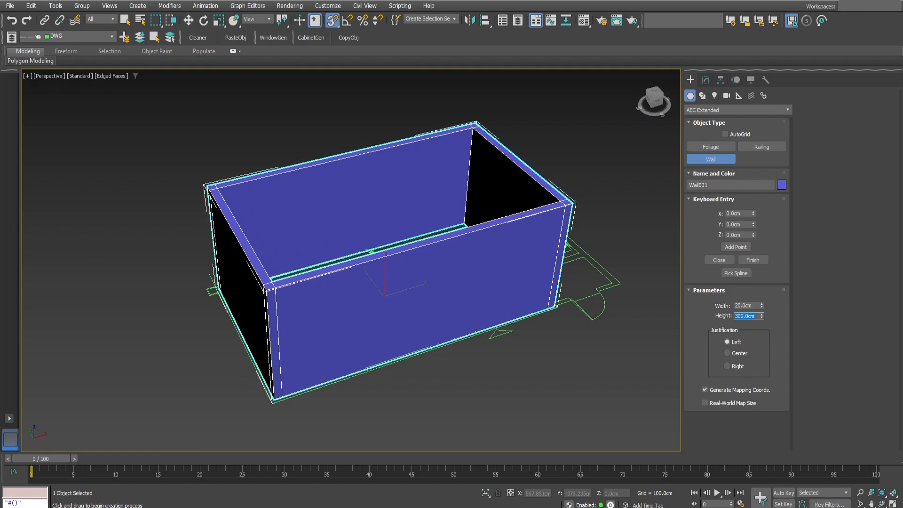
# Step: Start a second wall at the main block's east face beside the toilet and run it along the bathroom's north inner edge
pyautogui.keyDown('alt'); pyautogui.moveTo(508, 241); pyautogui.dragTo(444, 308, button='middle'); pyautogui.keyUp('alt')
pyautogui.press('t')
pyautogui.scroll(-5, 451, 311)
pyautogui.moveTo(459, 307); pyautogui.dragTo(378, 280, button='middle')
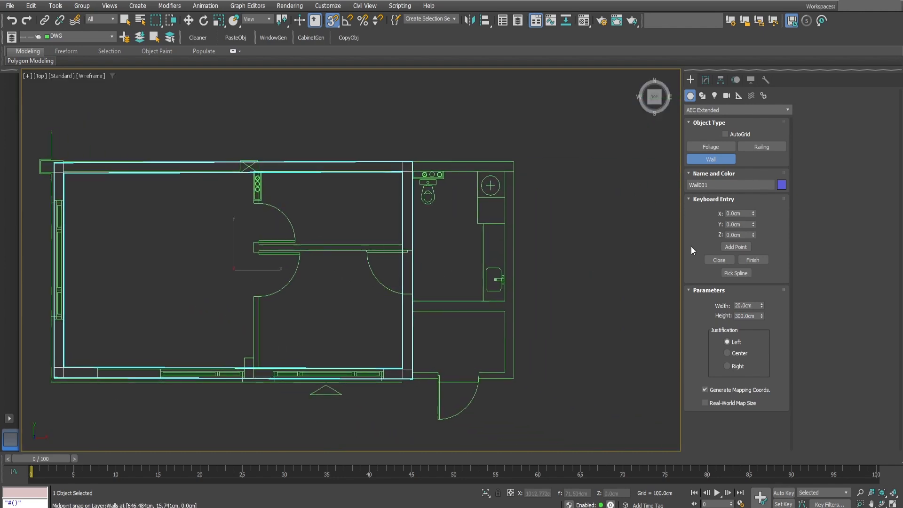
pyautogui.scroll(3, 450, 182)
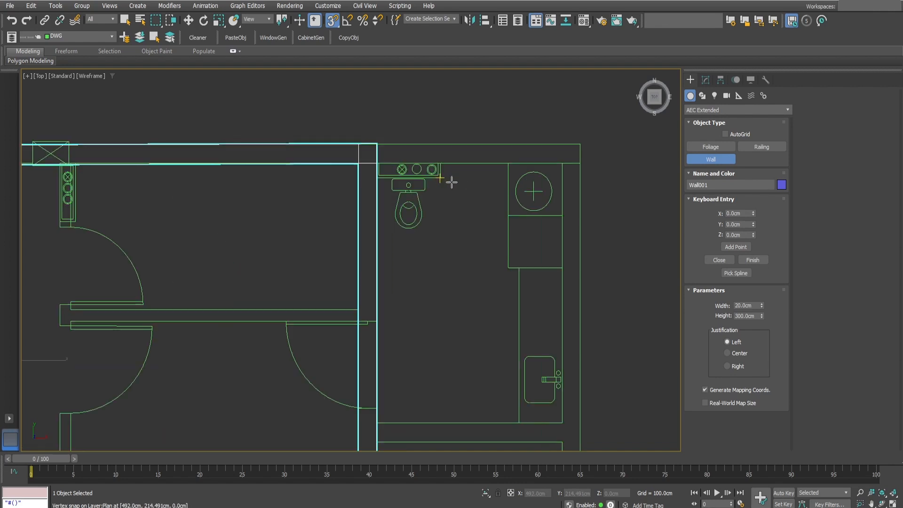
pyautogui.moveTo(452, 182); pyautogui.dragTo(439, 148, button='middle')
pyautogui.scroll(4, 370, 135)
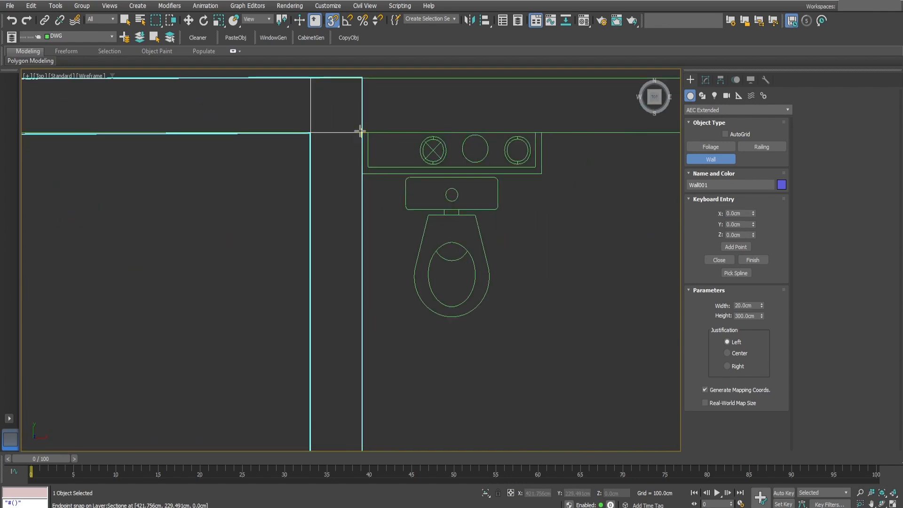
pyautogui.click(361, 132)
pyautogui.scroll(-5, 480, 161)
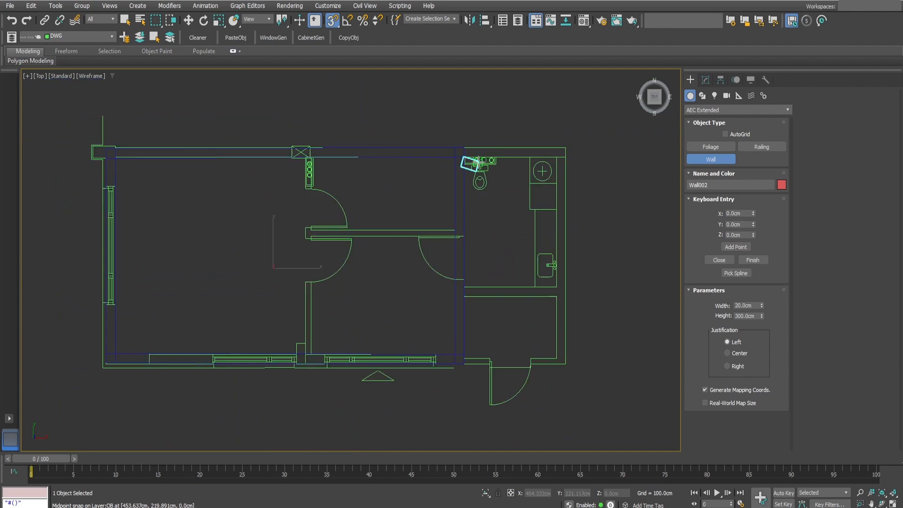
pyautogui.scroll(3, 562, 134)
pyautogui.click(541, 134)
# Step: Run the second wall along the bathroom's east and south inner edges back to the main block, and set its justification to Right
pyautogui.scroll(-5, 541, 261)
pyautogui.scroll(5, 555, 263)
pyautogui.click(559, 267)
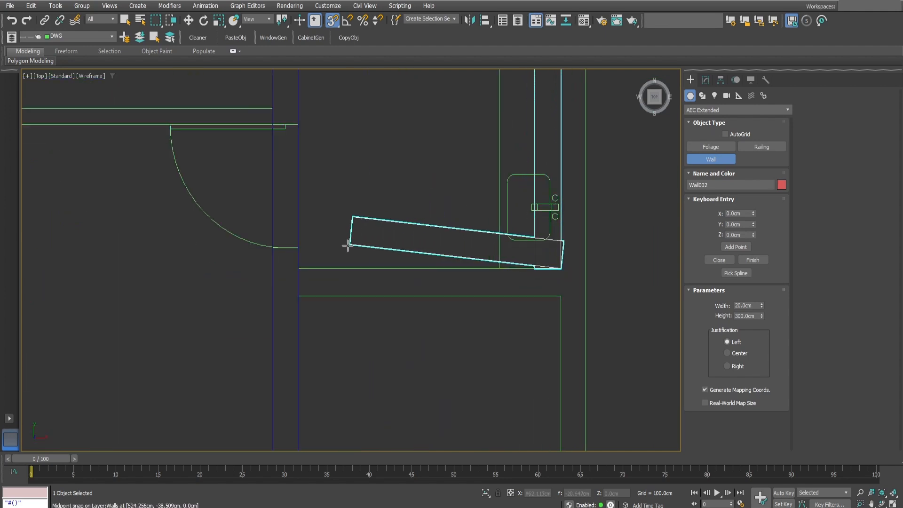
pyautogui.click(305, 268)
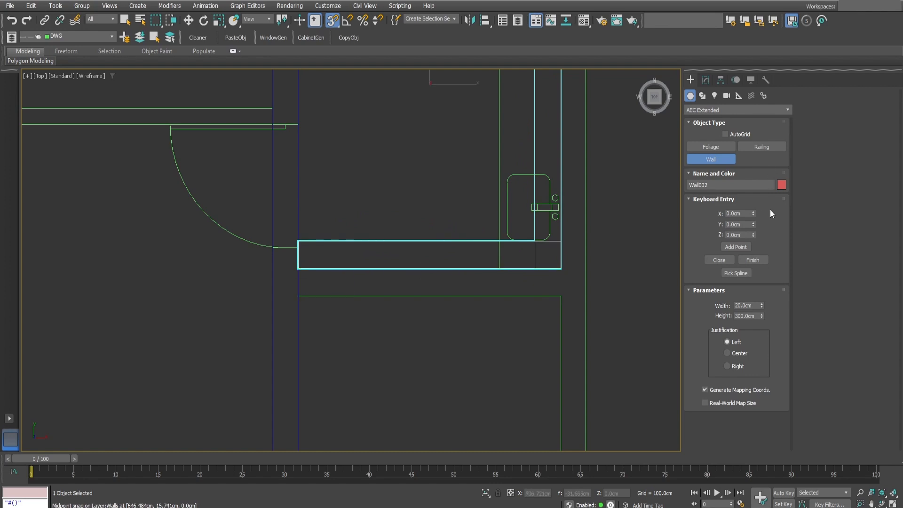
pyautogui.click(737, 366)
pyautogui.scroll(-5, 522, 277)
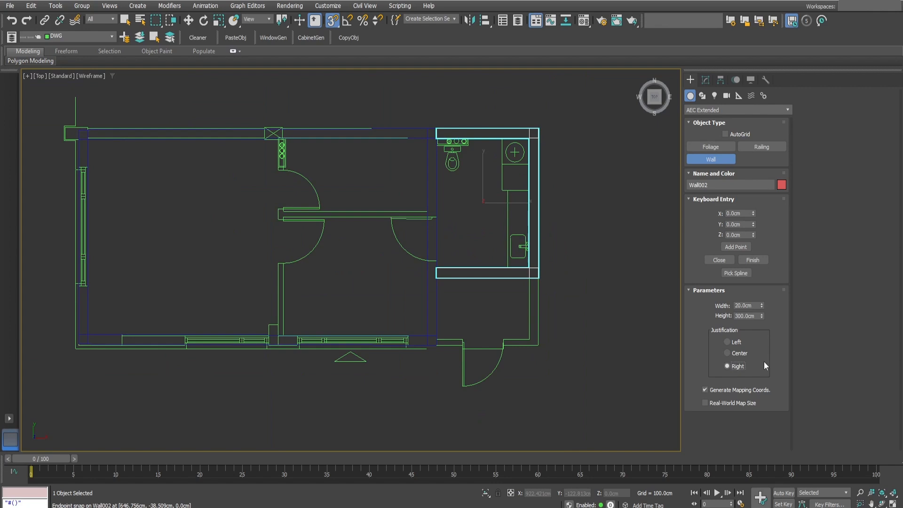
# Step: Draw a third wall around the entrance room, down its east inner edge and along its south edge to the main block
pyautogui.scroll(3, 525, 148)
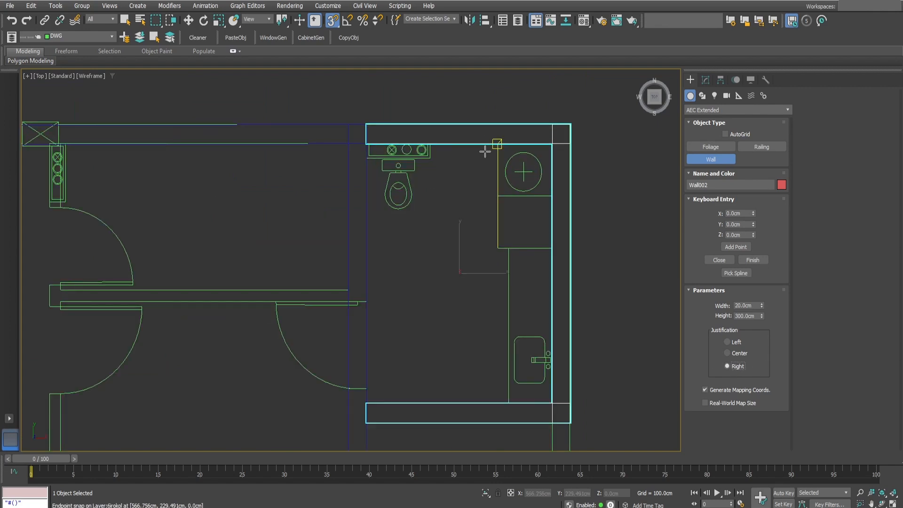
pyautogui.scroll(-3, 487, 141)
pyautogui.scroll(4, 569, 238)
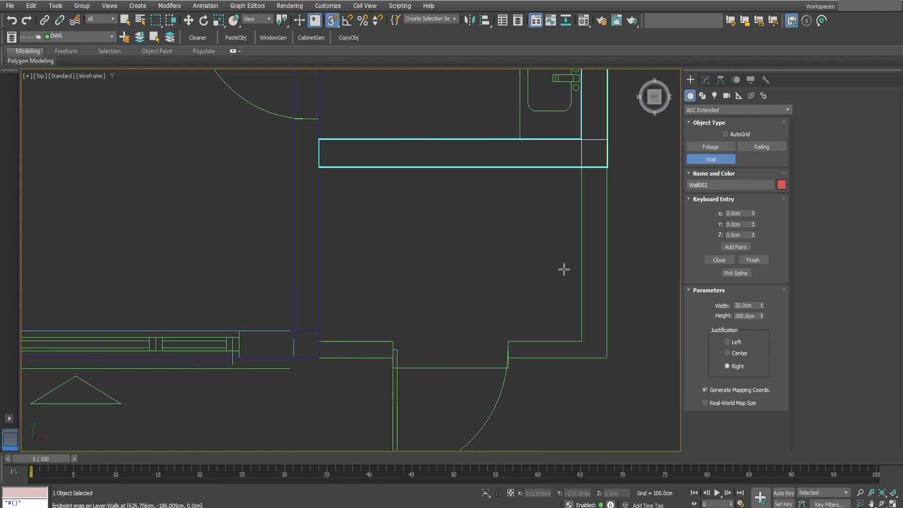
pyautogui.click(581, 168)
pyautogui.click(581, 341)
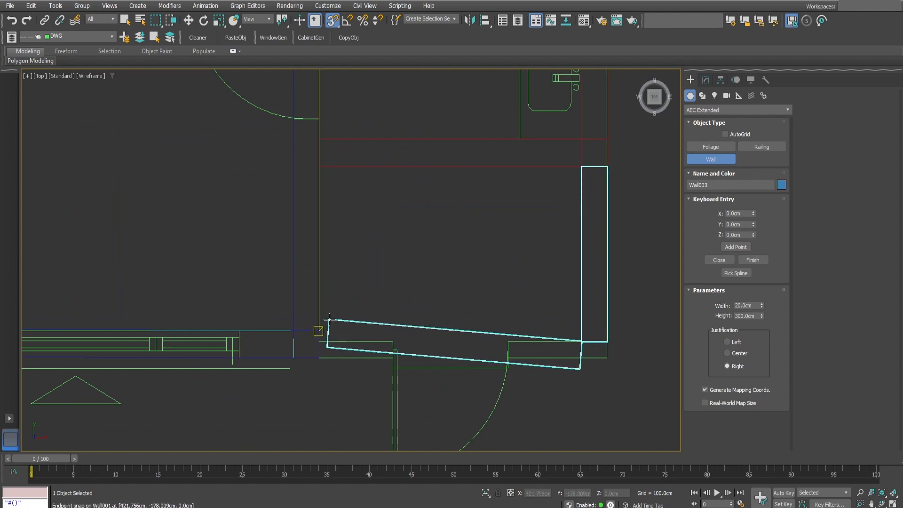
pyautogui.click(324, 340)
pyautogui.rightClick(390, 297)
# Step: Draw a fourth wall along the partition east of the large west room, running from the main block's south wall up to its north wall
pyautogui.scroll(-5, 473, 323)
pyautogui.moveTo(288, 302); pyautogui.dragTo(328, 316, button='middle')
pyautogui.scroll(4, 328, 316)
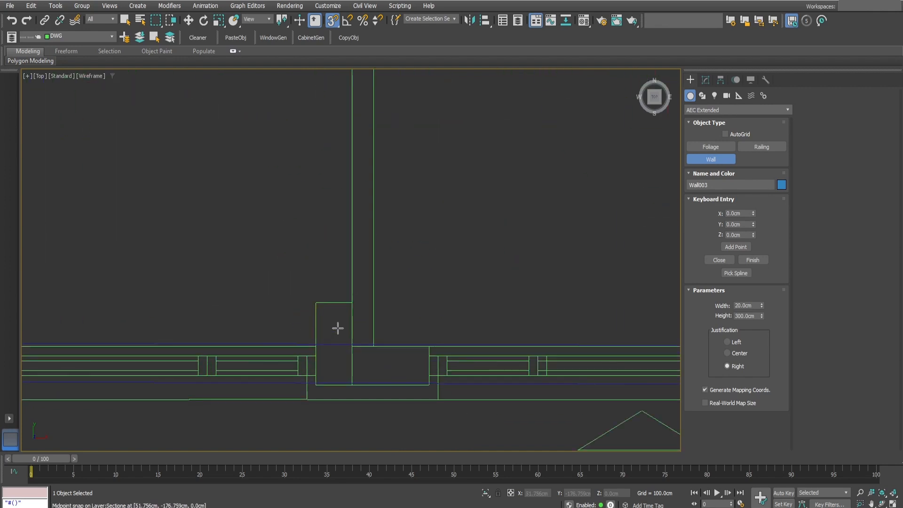
pyautogui.click(374, 334)
pyautogui.scroll(-3, 383, 232)
pyautogui.scroll(5, 359, 268)
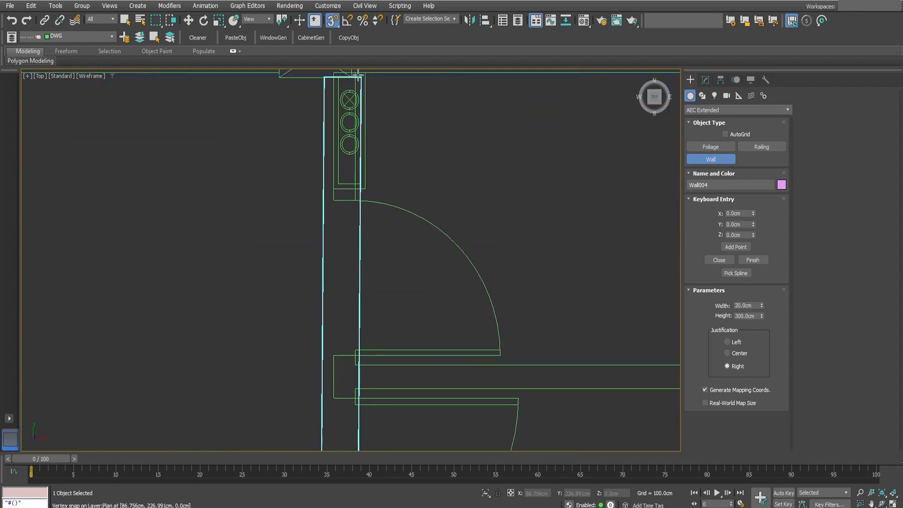
# Step: Draw a horizontal wall between the two middle rooms, from the main block's east wall to the partition, and set its width to 12 cm
pyautogui.scroll(-3, 346, 279)
pyautogui.scroll(2, 432, 327)
pyautogui.moveTo(457, 337); pyautogui.dragTo(376, 266, button='middle')
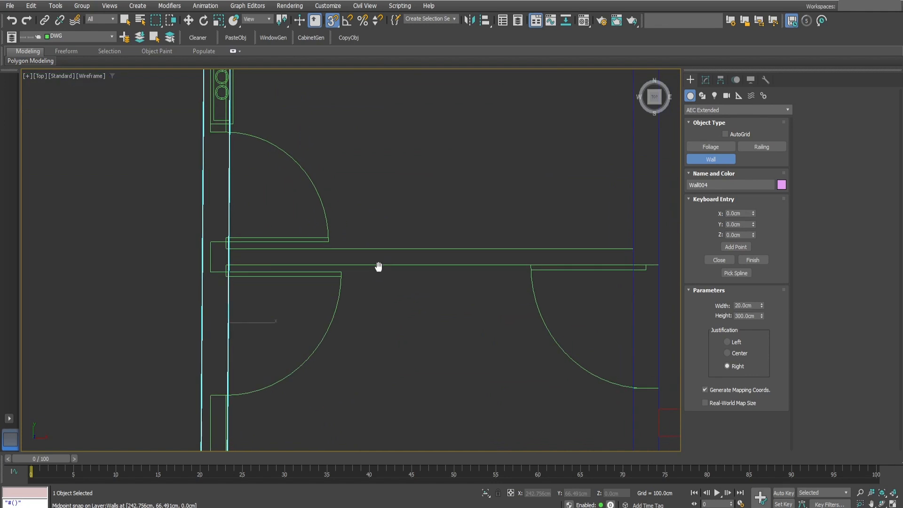
pyautogui.click(631, 247)
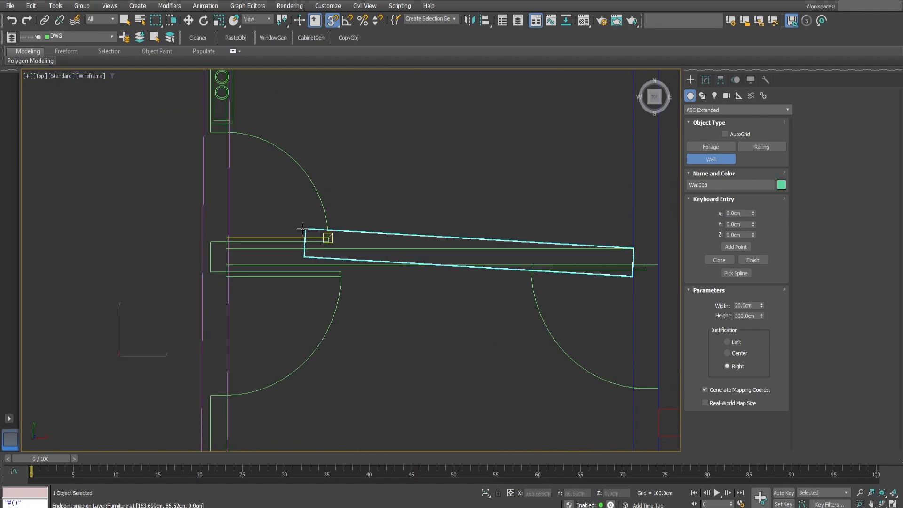
pyautogui.click(233, 248)
pyautogui.rightClick(250, 252)
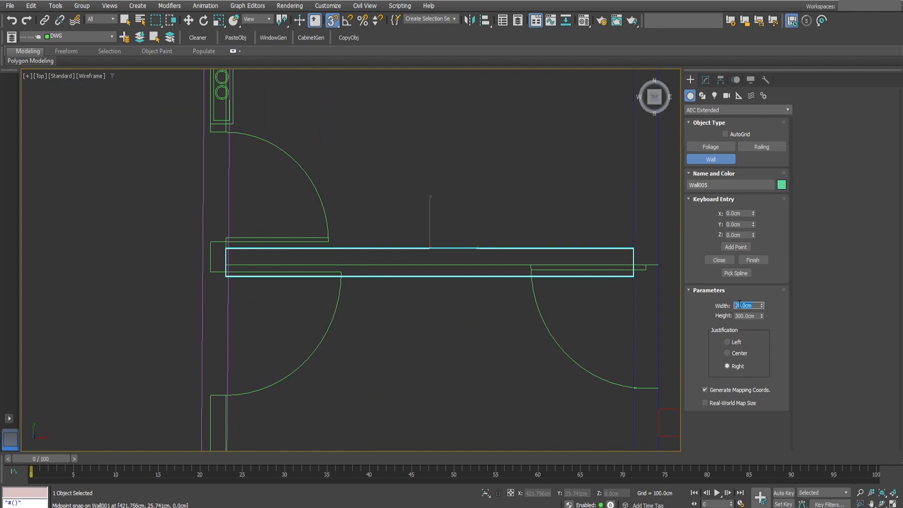
pyautogui.press('Return')
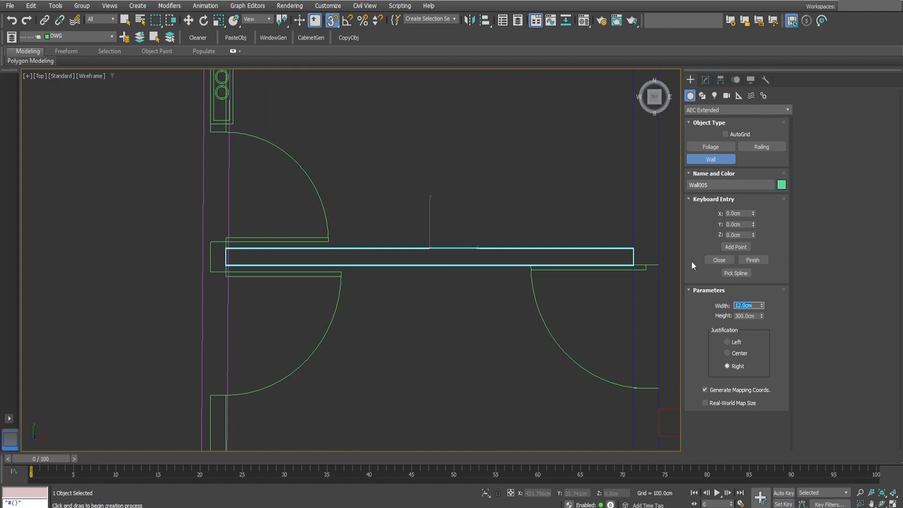
# Step: Attach the partition, the main block's outer wall, the bathroom wall and the entrance wall to the 12 cm wall in perspective view
pyautogui.scroll(-5, 428, 237)
pyautogui.moveTo(582, 338); pyautogui.dragTo(612, 302, button='middle')
pyautogui.moveTo(460, 264)
pyautogui.mouseDown(button='middle')
pyautogui.moveTo(464, 288)
pyautogui.moveTo(447, 292)
pyautogui.moveTo(447, 263)
pyautogui.moveTo(425, 289)
pyautogui.moveTo(451, 272)
pyautogui.moveTo(470, 278)
pyautogui.moveTo(442, 282)
pyautogui.mouseUp(button='middle')
pyautogui.press('w')
pyautogui.press('p')
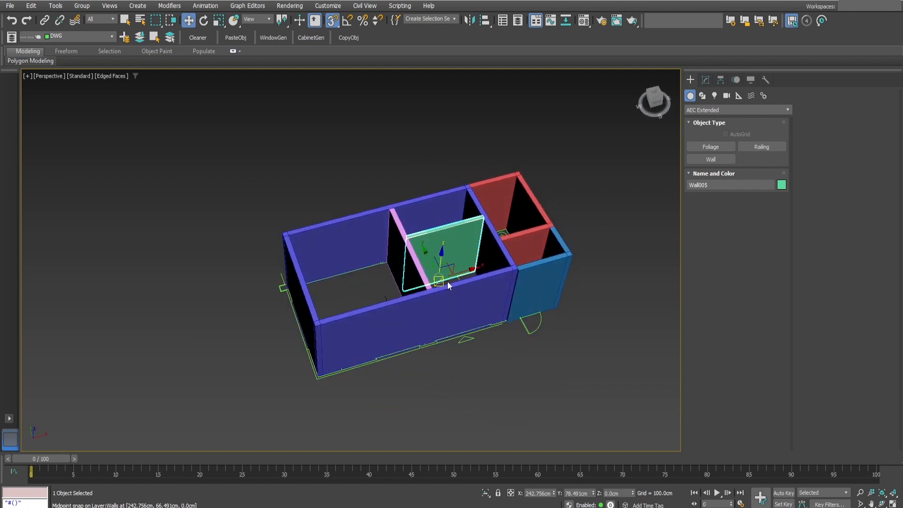
pyautogui.moveTo(447, 281); pyautogui.dragTo(441, 294, button='middle')
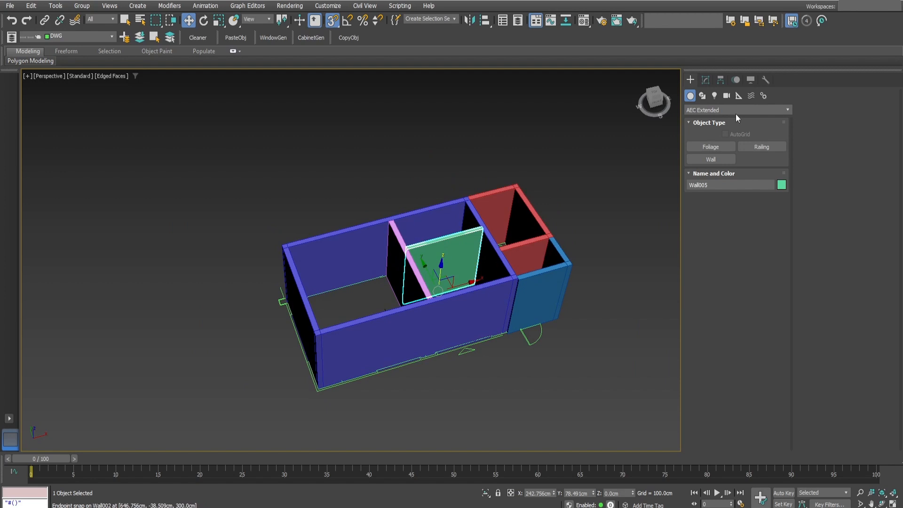
pyautogui.click(705, 80)
pyautogui.click(719, 270)
pyautogui.click(417, 271)
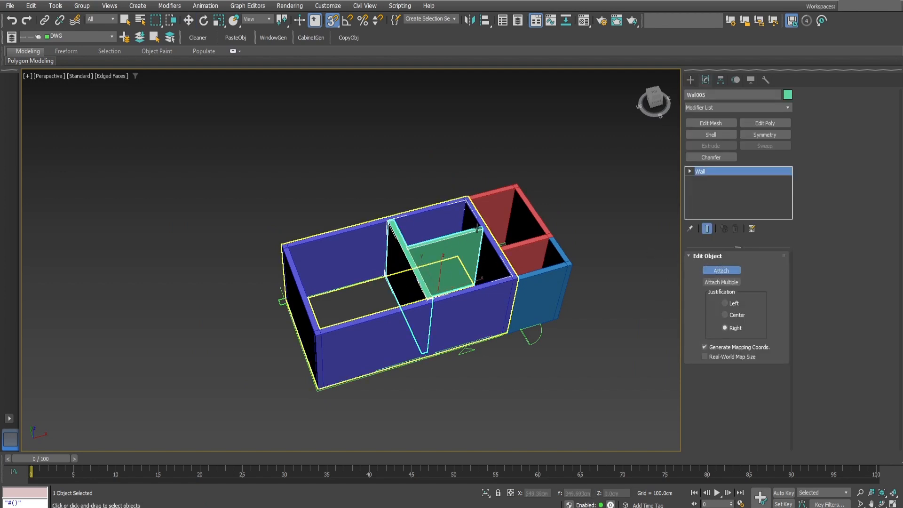
pyautogui.click(477, 219)
pyautogui.click(503, 204)
pyautogui.click(563, 267)
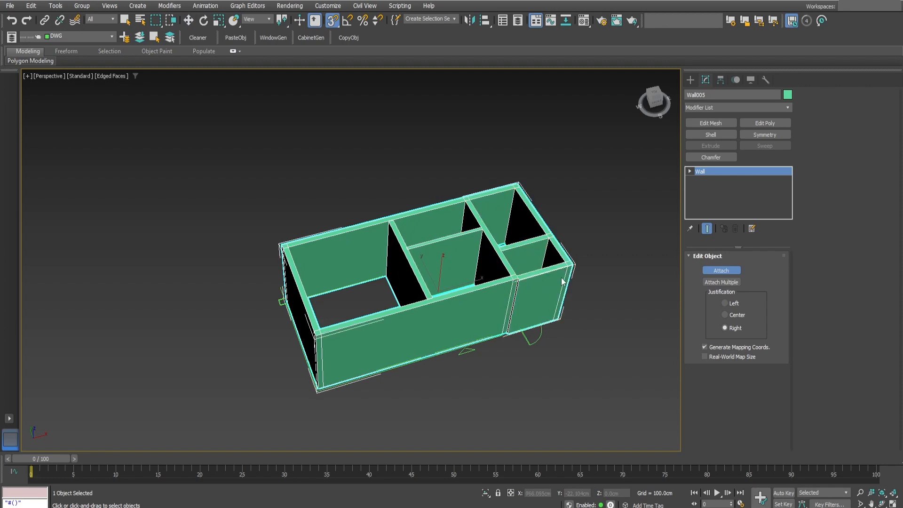
pyautogui.rightClick(547, 278)
# Step: Set the width of the vertical partition segment east of the large west room to 12 cm in top view
pyautogui.scroll(4, 545, 277)
pyautogui.moveTo(409, 302); pyautogui.dragTo(452, 317, button='middle')
pyautogui.moveTo(538, 327)
pyautogui.keyDown('alt'); pyautogui.mouseDown(button='middle')
pyautogui.moveTo(494, 295)
pyautogui.moveTo(536, 321)
pyautogui.moveTo(532, 329)
pyautogui.mouseUp(button='middle'); pyautogui.keyUp('alt')
pyautogui.click(689, 171)
pyautogui.click(710, 188)
pyautogui.moveTo(396, 300); pyautogui.dragTo(427, 299, button='middle')
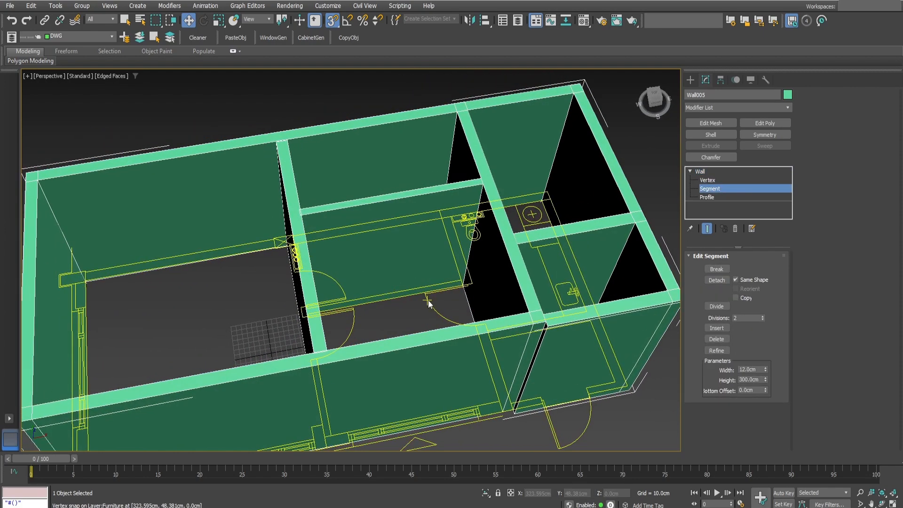
pyautogui.press('t')
pyautogui.scroll(2, 396, 274)
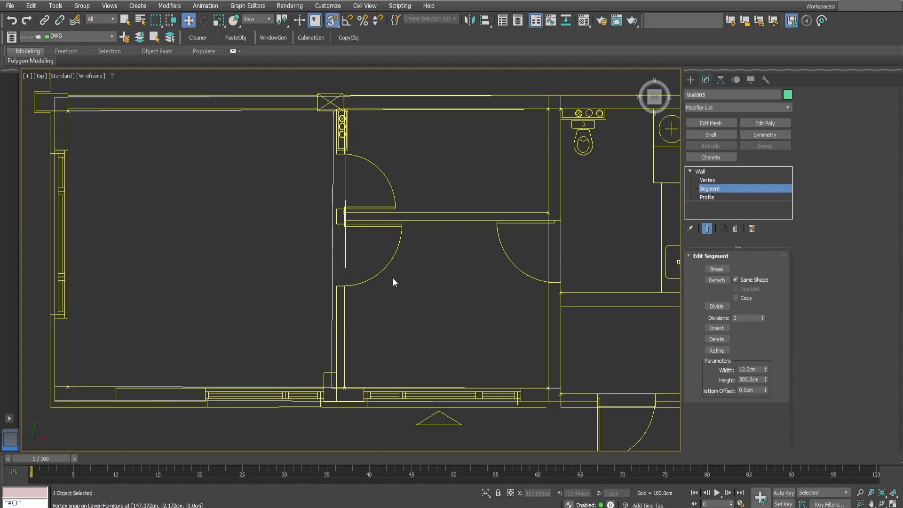
pyautogui.click(332, 286)
pyautogui.scroll(3, 338, 196)
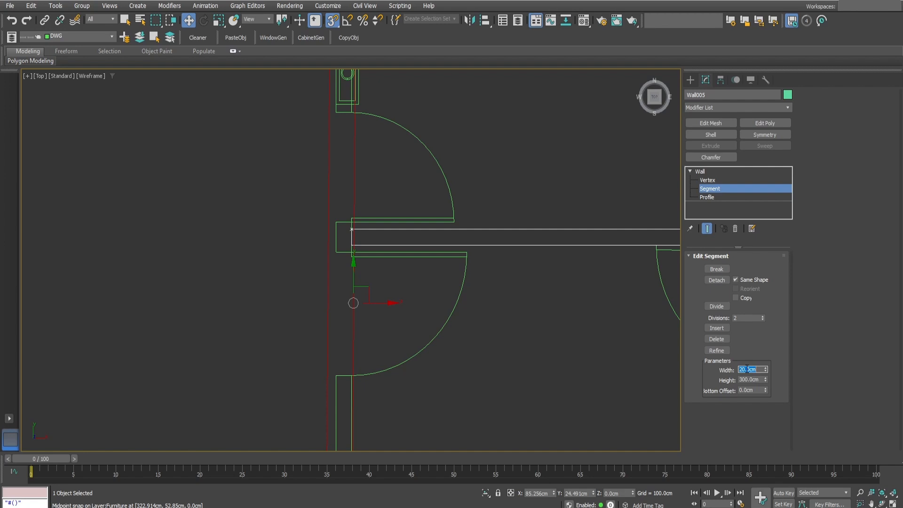
pyautogui.write('12')
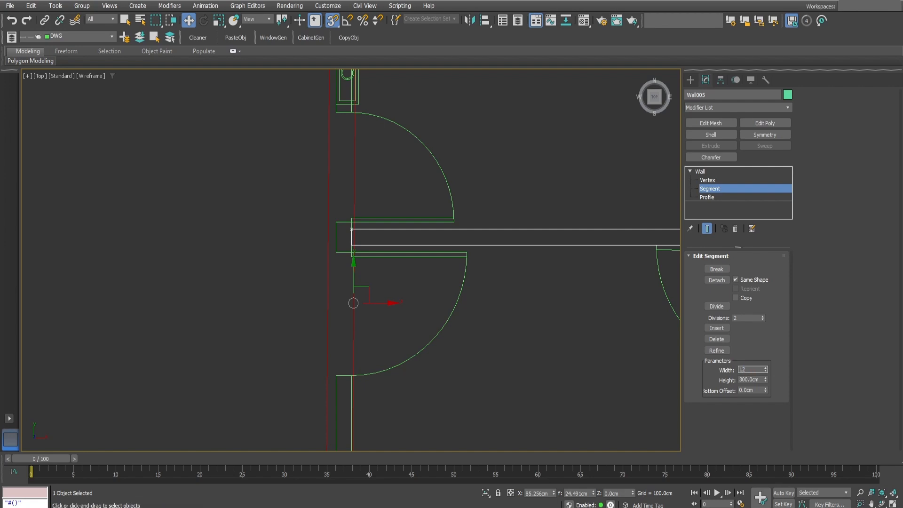
# Step: Set the width of the entrance room's south wall segment to 12 cm
pyautogui.scroll(-3, 349, 228)
pyautogui.click(451, 390)
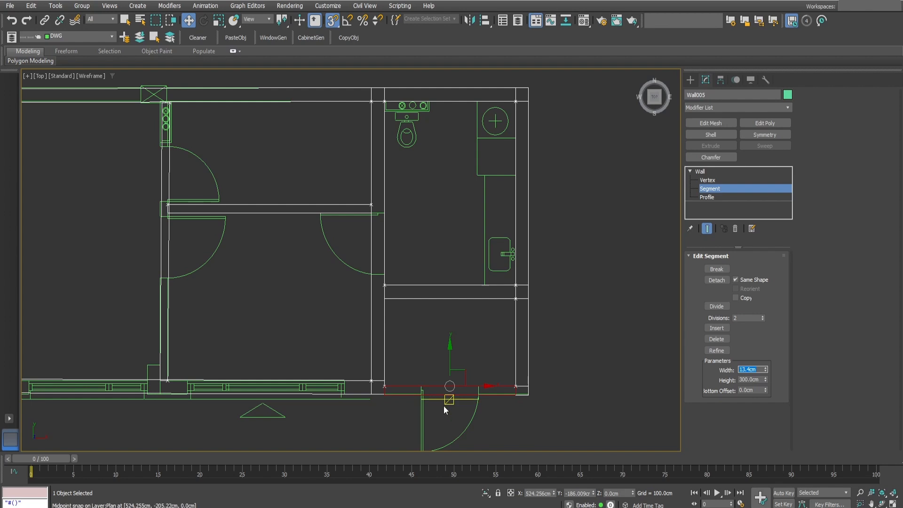
pyautogui.scroll(4, 467, 397)
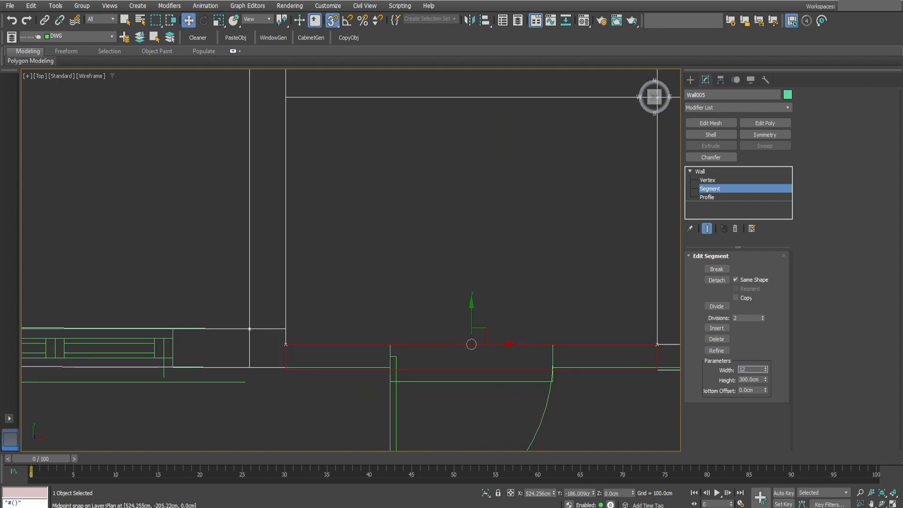
# Step: Snap the vertex at the main block's northwest inner corner vertically onto the plan's north wall line
pyautogui.scroll(-4, 273, 256)
pyautogui.moveTo(319, 280); pyautogui.dragTo(459, 396, button='middle')
pyautogui.moveTo(273, 339); pyautogui.dragTo(443, 337, button='middle')
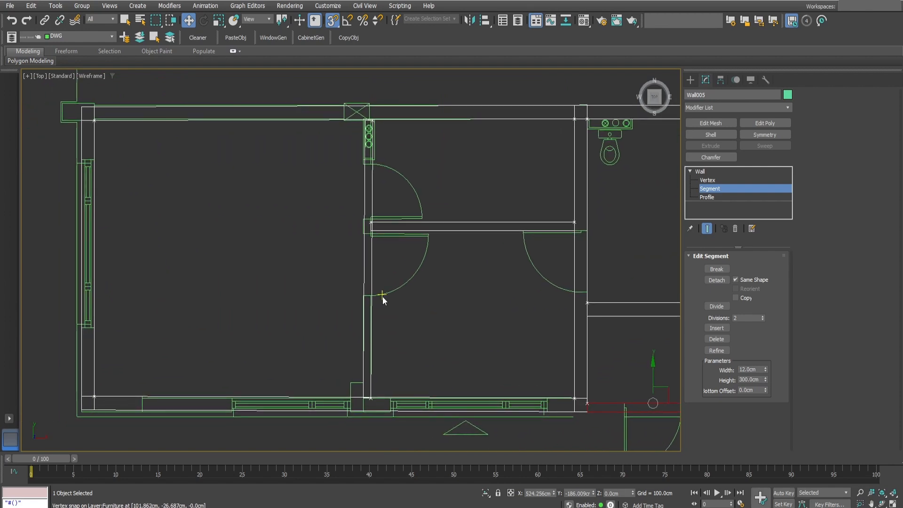
pyautogui.moveTo(384, 297); pyautogui.dragTo(416, 301, button='middle')
pyautogui.scroll(3, 404, 114)
pyautogui.scroll(-3, 411, 161)
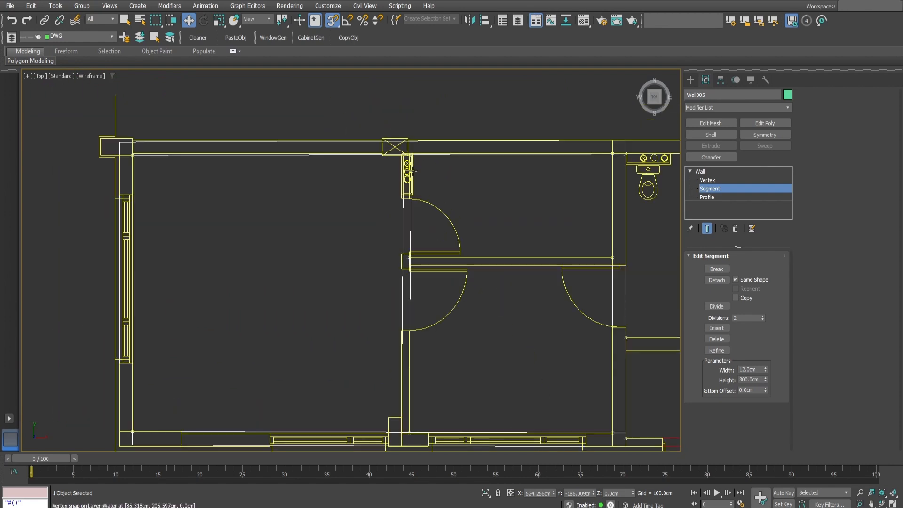
pyautogui.moveTo(374, 183); pyautogui.dragTo(384, 182, button='middle')
pyautogui.click(708, 180)
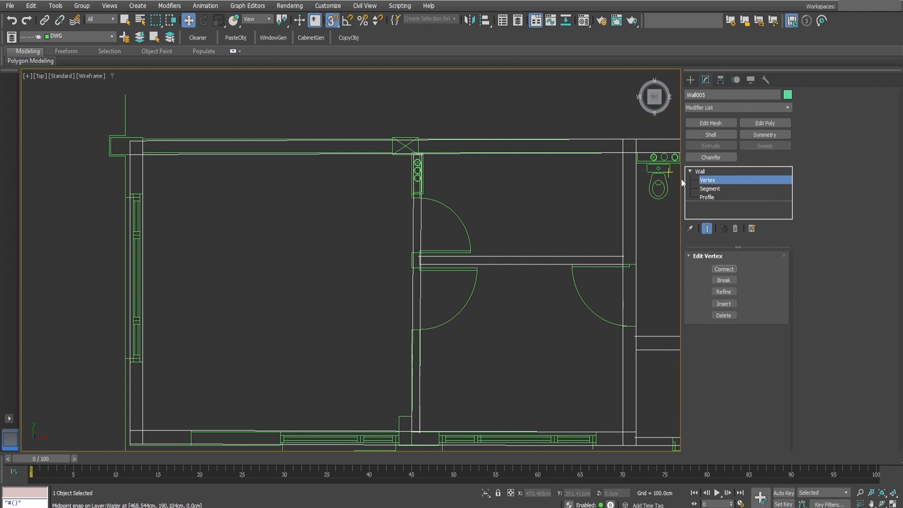
pyautogui.moveTo(279, 193); pyautogui.dragTo(393, 226, button='middle')
pyautogui.moveTo(296, 200); pyautogui.dragTo(255, 204)
pyautogui.scroll(2, 257, 175)
pyautogui.scroll(1, 261, 181)
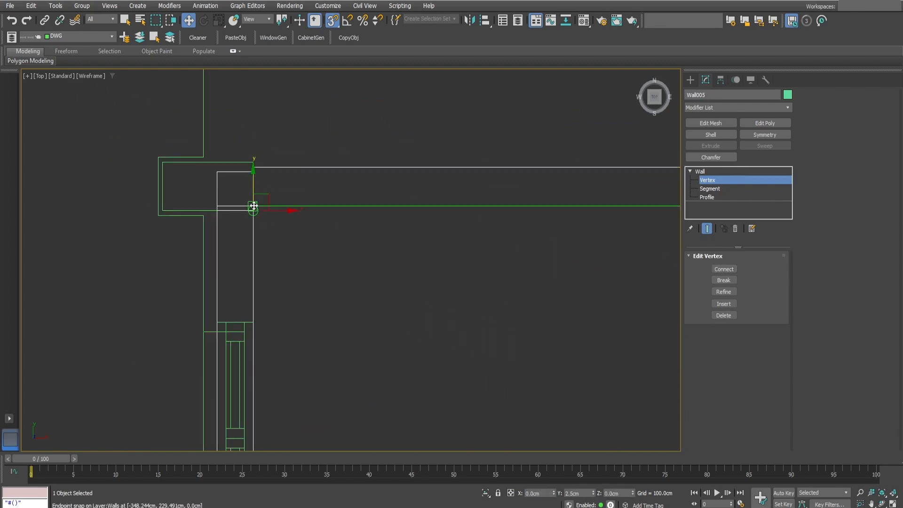
# Step: Snap the vertical partition's north end vertex onto the plan wall corner at X 83.756 cm, Y 229.491 cm
pyautogui.scroll(-4, 151, 136)
pyautogui.scroll(6, 325, 140)
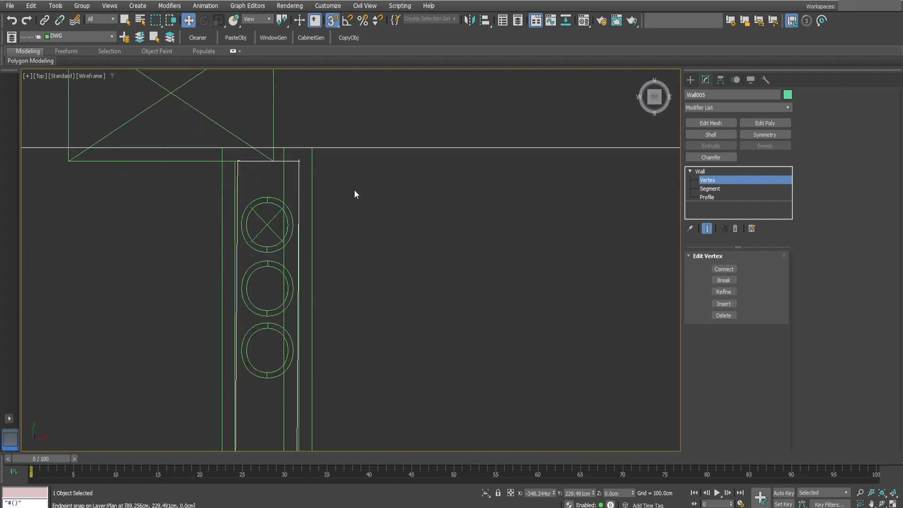
pyautogui.moveTo(321, 168); pyautogui.dragTo(283, 149)
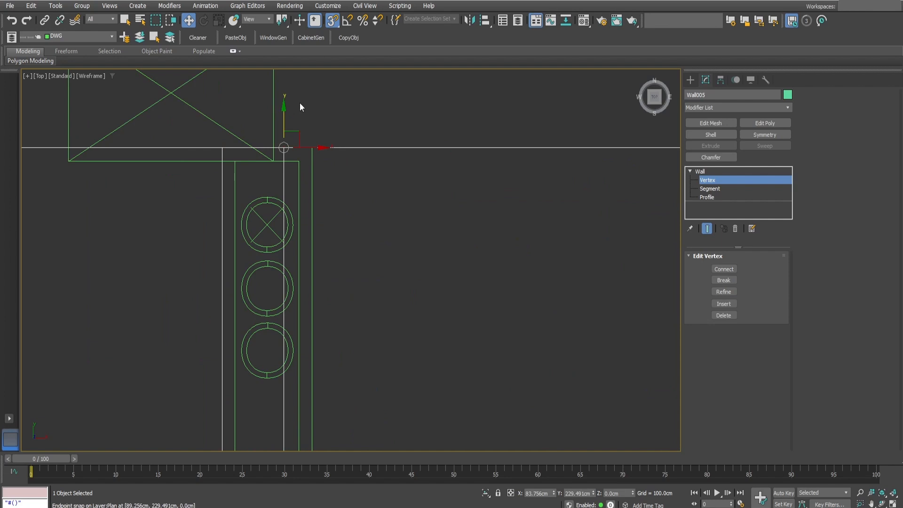
# Step: Snap the southwest inner corner vertex vertically onto the plan's south wall line at Y -178.009 cm
pyautogui.scroll(-5, 300, 107)
pyautogui.scroll(4, 302, 398)
pyautogui.scroll(-2, 391, 390)
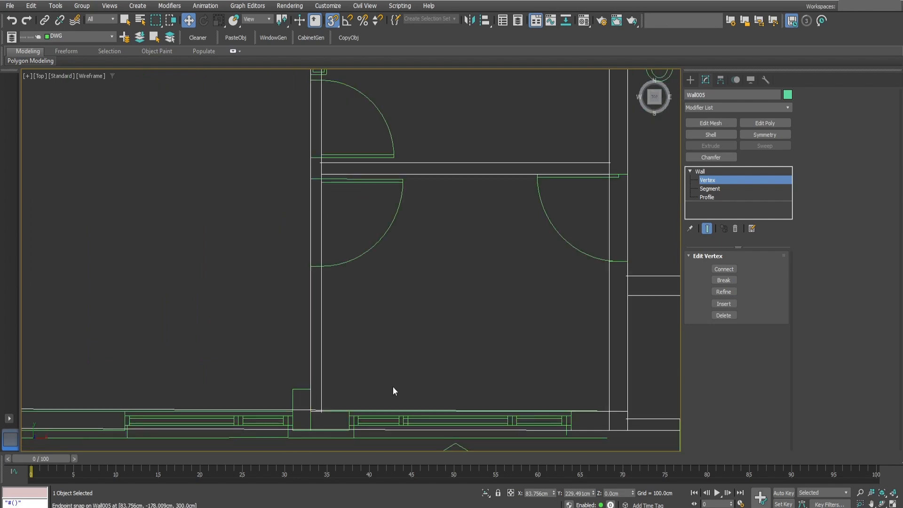
pyautogui.scroll(6, 331, 424)
pyautogui.moveTo(331, 393); pyautogui.dragTo(557, 296, button='middle')
pyautogui.scroll(-5, 557, 294)
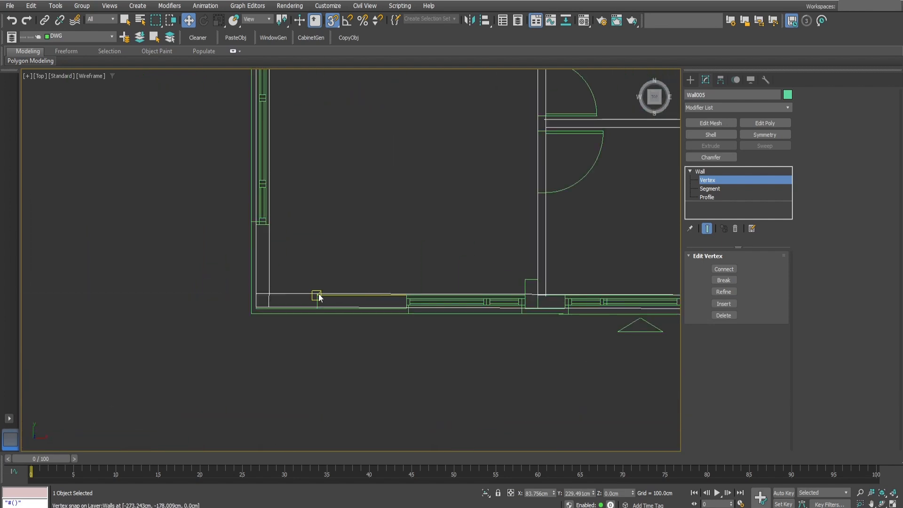
pyautogui.scroll(2, 318, 291)
pyautogui.click(219, 293)
pyautogui.moveTo(145, 307); pyautogui.dragTo(71, 307, button='middle')
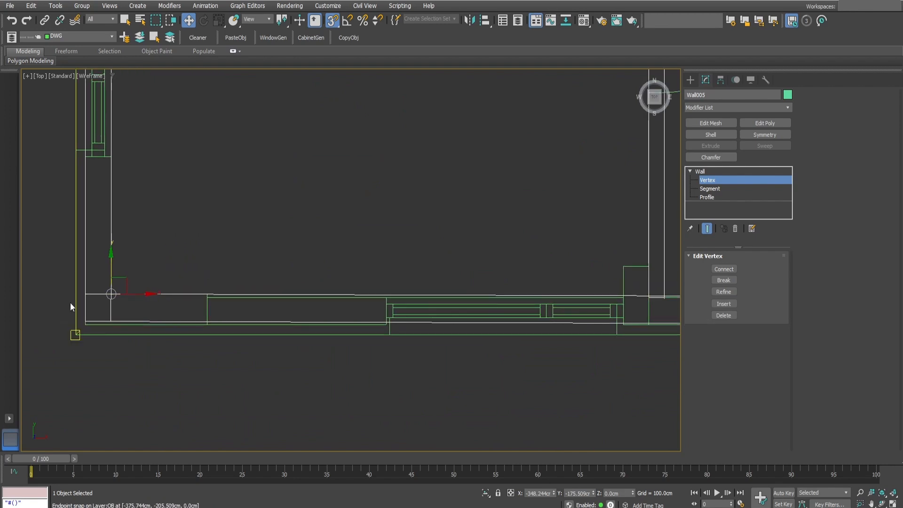
pyautogui.moveTo(118, 266); pyautogui.dragTo(207, 301)
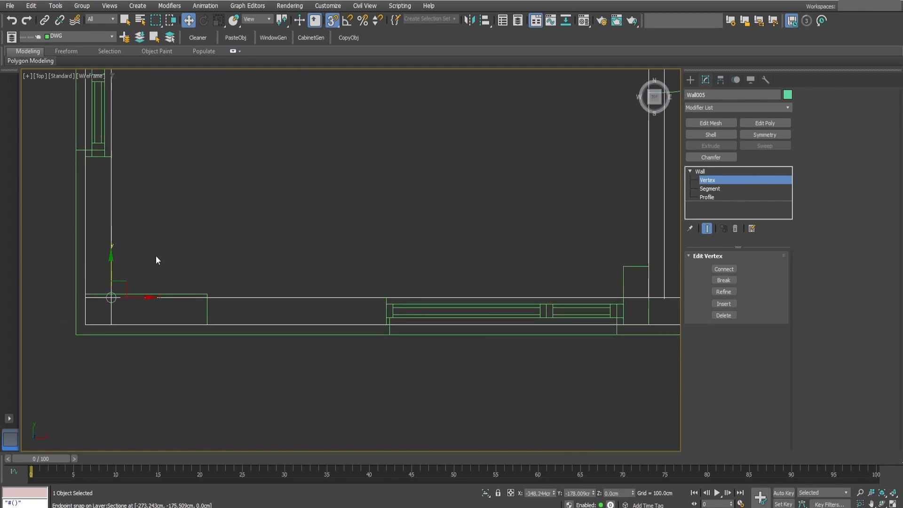
# Step: Examine the aligned walls in perspective view and turn snapping off
pyautogui.scroll(-5, 149, 257)
pyautogui.scroll(5, 572, 265)
pyautogui.scroll(-6, 333, 218)
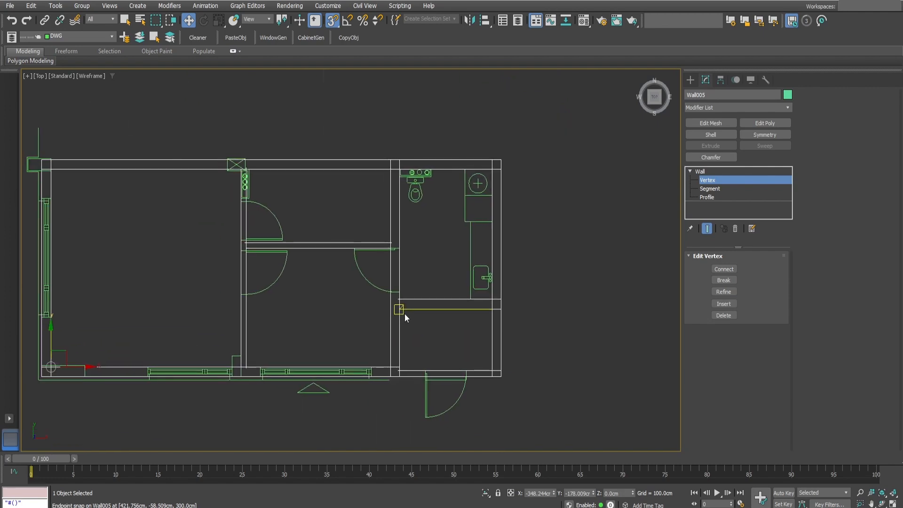
pyautogui.press('p')
pyautogui.scroll(-4, 426, 305)
pyautogui.moveTo(423, 314)
pyautogui.keyDown('alt'); pyautogui.mouseDown(button='middle')
pyautogui.moveTo(460, 300)
pyautogui.moveTo(406, 313)
pyautogui.mouseUp(button='middle'); pyautogui.keyUp('alt')
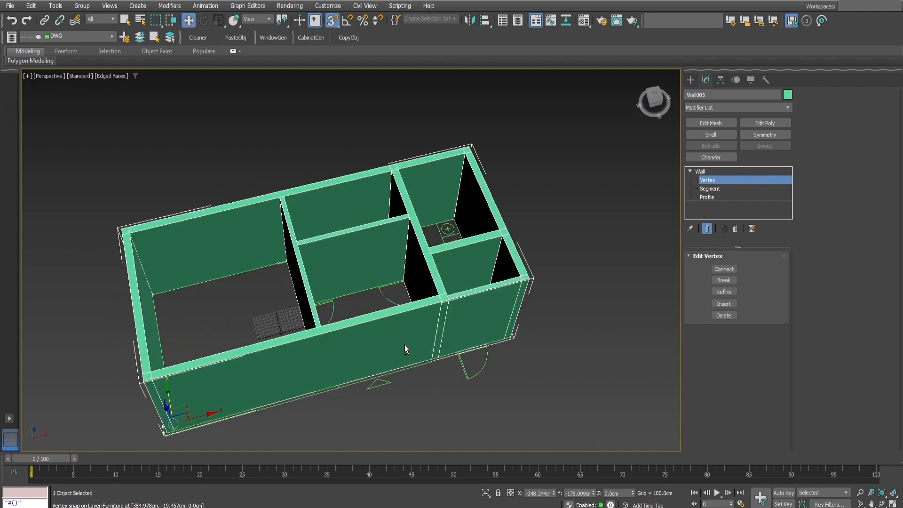
pyautogui.press('s')
pyautogui.scroll(3, 437, 332)
pyautogui.moveTo(434, 327); pyautogui.dragTo(400, 329, button='middle')
pyautogui.keyDown('alt'); pyautogui.moveTo(400, 330); pyautogui.dragTo(398, 350, button='middle'); pyautogui.keyUp('alt')
pyautogui.moveTo(296, 254); pyautogui.dragTo(414, 258, button='middle')
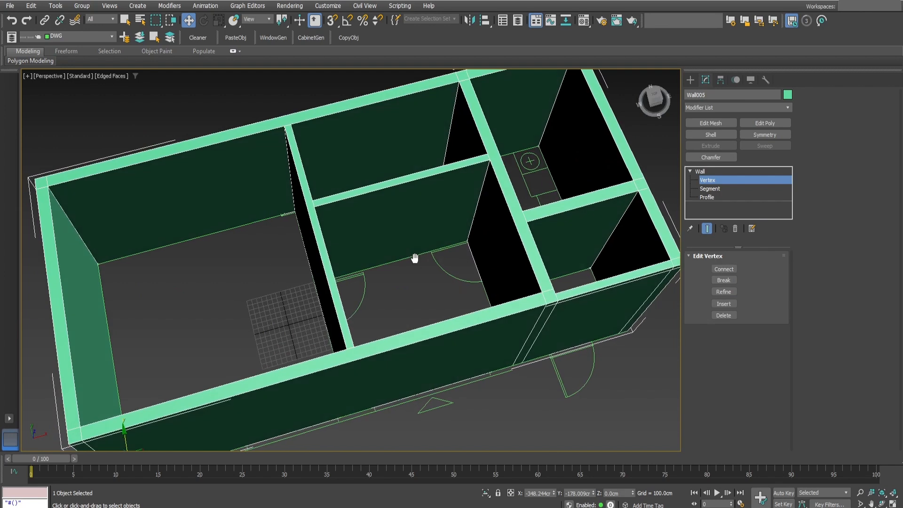
# Step: Add a vertex with Refine to the vertical partition, on the side facing the large west room
pyautogui.click(723, 291)
pyautogui.scroll(3, 399, 256)
pyautogui.keyDown('alt'); pyautogui.moveTo(399, 257); pyautogui.dragTo(446, 249, button='middle'); pyautogui.keyUp('alt')
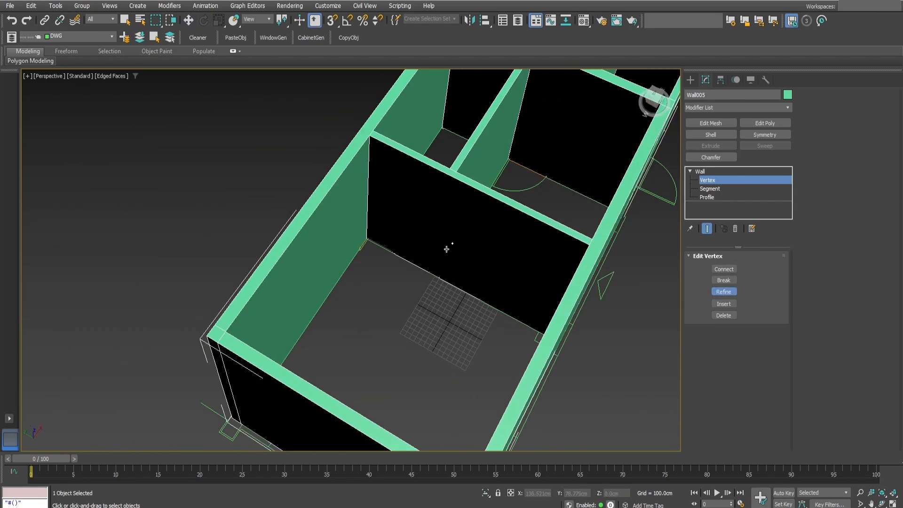
pyautogui.click(478, 296)
pyautogui.rightClick(494, 302)
# Step: Move the added partition vertex into the west room to bend the wall, and delete that vertex
pyautogui.click(478, 298)
pyautogui.keyDown('alt'); pyautogui.moveTo(484, 314); pyautogui.dragTo(409, 317, button='middle'); pyautogui.keyUp('alt')
pyautogui.moveTo(483, 306); pyautogui.dragTo(437, 306)
pyautogui.moveTo(515, 270); pyautogui.dragTo(421, 307, button='middle')
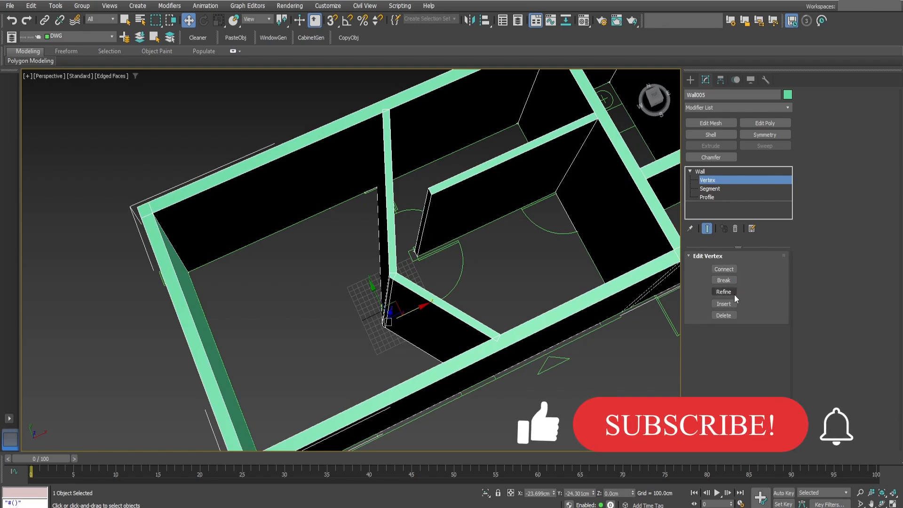
pyautogui.click(728, 315)
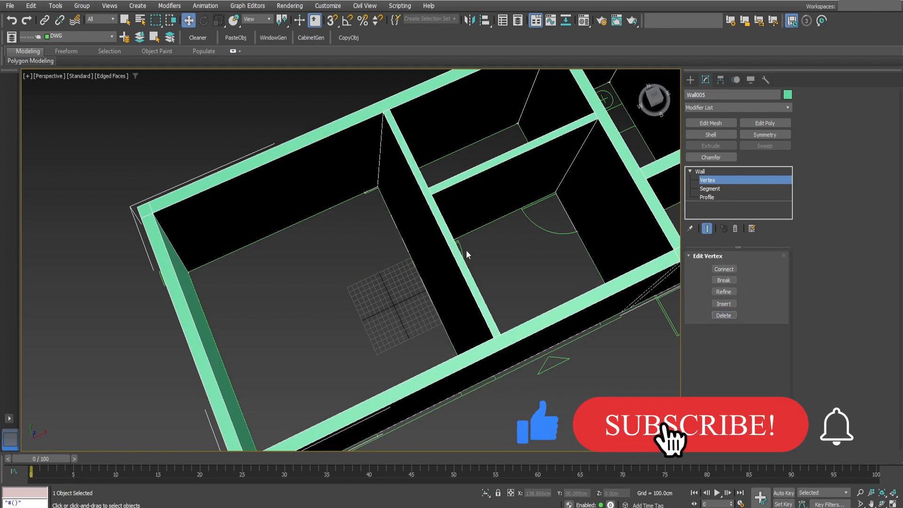
# Step: Try moving the northeast room's corner vertex outward along X, and undo the attempt
pyautogui.scroll(-5, 526, 326)
pyautogui.moveTo(527, 326); pyautogui.dragTo(579, 300, button='middle')
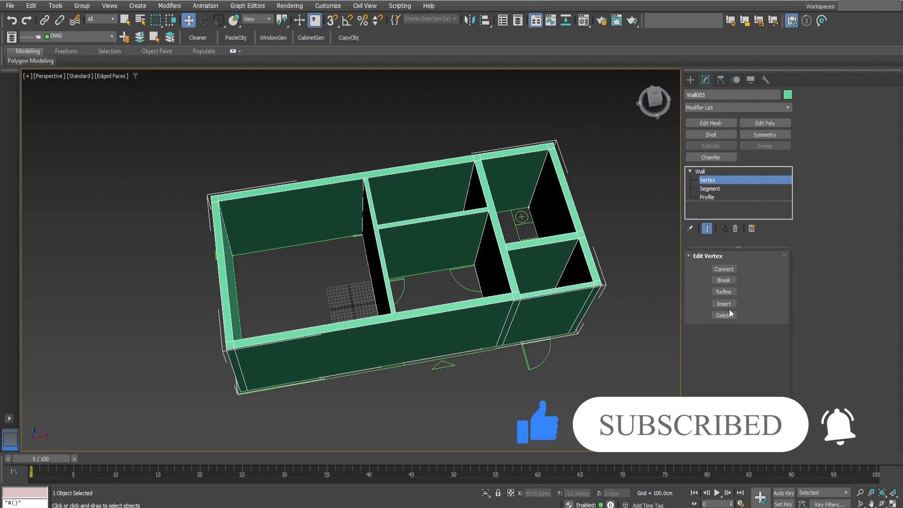
pyautogui.click(520, 222)
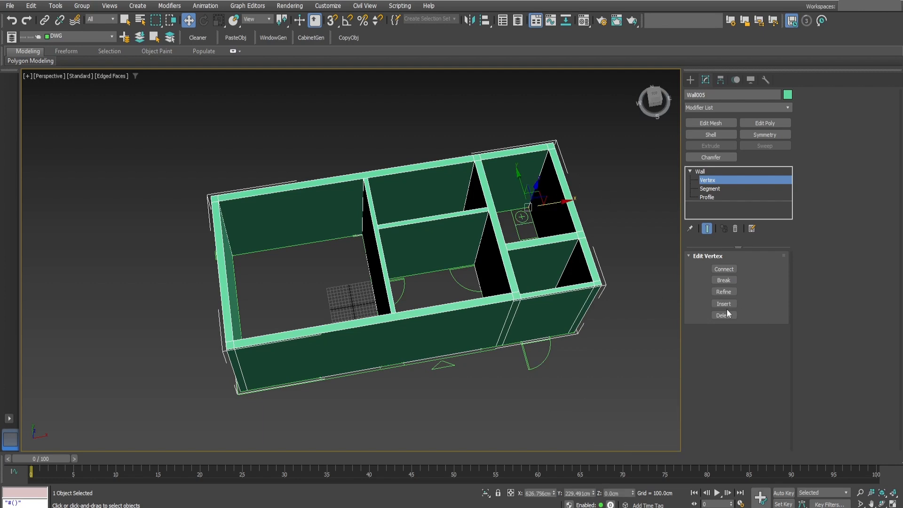
pyautogui.moveTo(553, 201); pyautogui.dragTo(467, 239, button='middle')
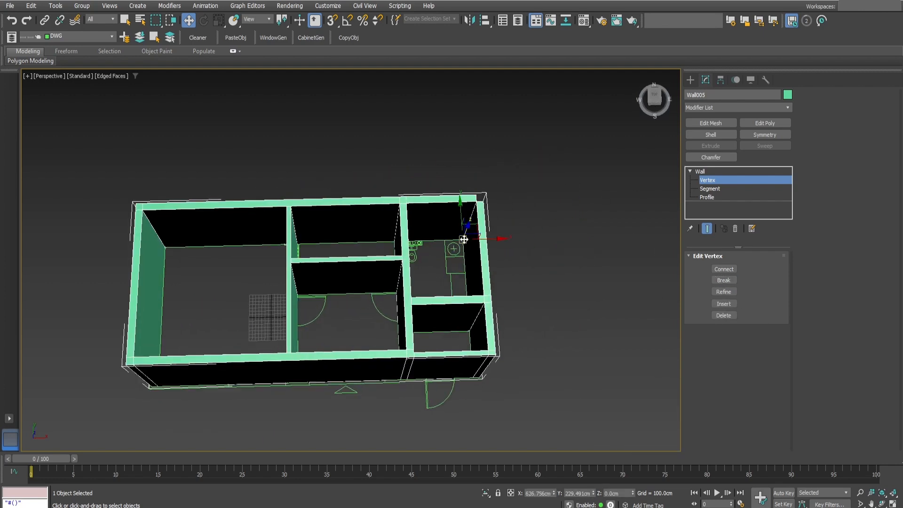
pyautogui.scroll(5, 464, 239)
pyautogui.moveTo(475, 235); pyautogui.dragTo(579, 235)
pyautogui.moveTo(576, 261); pyautogui.dragTo(483, 268, button='middle')
pyautogui.keyDown('alt'); pyautogui.moveTo(482, 269); pyautogui.dragTo(381, 202, button='middle'); pyautogui.keyUp('alt')
pyautogui.scroll(-5, 380, 298)
pyautogui.keyDown('alt'); pyautogui.moveTo(379, 298); pyautogui.dragTo(431, 302, button='middle'); pyautogui.keyUp('alt')
pyautogui.hotkey('ctrl', 'z')
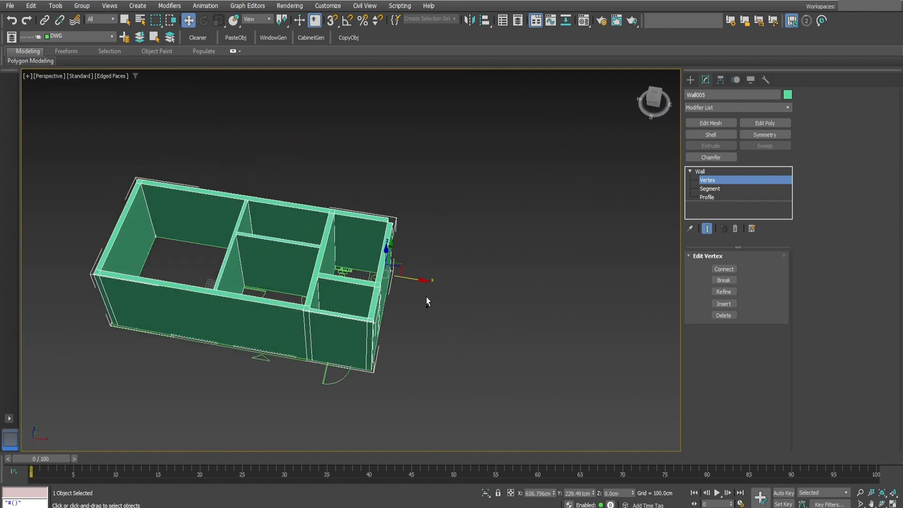
# Step: Divide the partition segment beside the large west room, using 3 divisions
pyautogui.scroll(4, 385, 275)
pyautogui.moveTo(350, 259); pyautogui.dragTo(468, 249, button='middle')
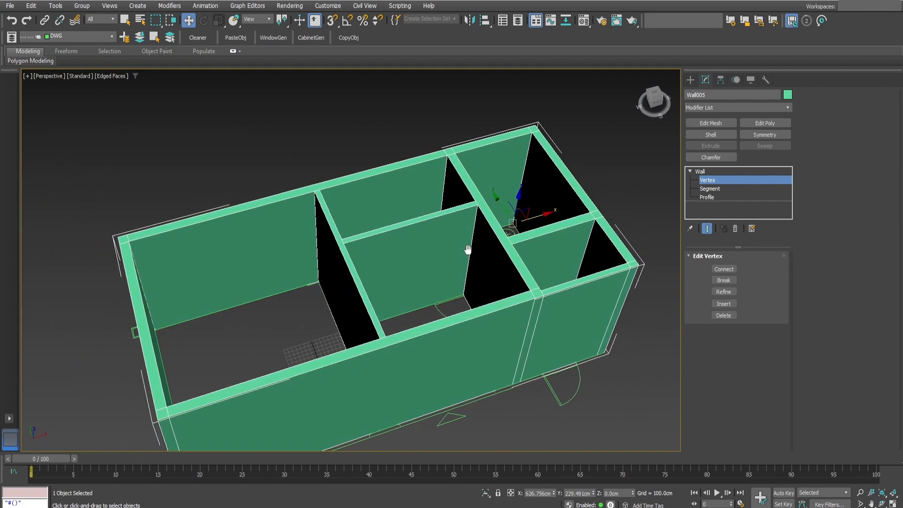
pyautogui.click(709, 188)
pyautogui.keyDown('alt'); pyautogui.moveTo(550, 301); pyautogui.dragTo(491, 284, button='middle'); pyautogui.keyUp('alt')
pyautogui.keyDown('alt'); pyautogui.moveTo(346, 325); pyautogui.dragTo(527, 272, button='middle'); pyautogui.keyUp('alt')
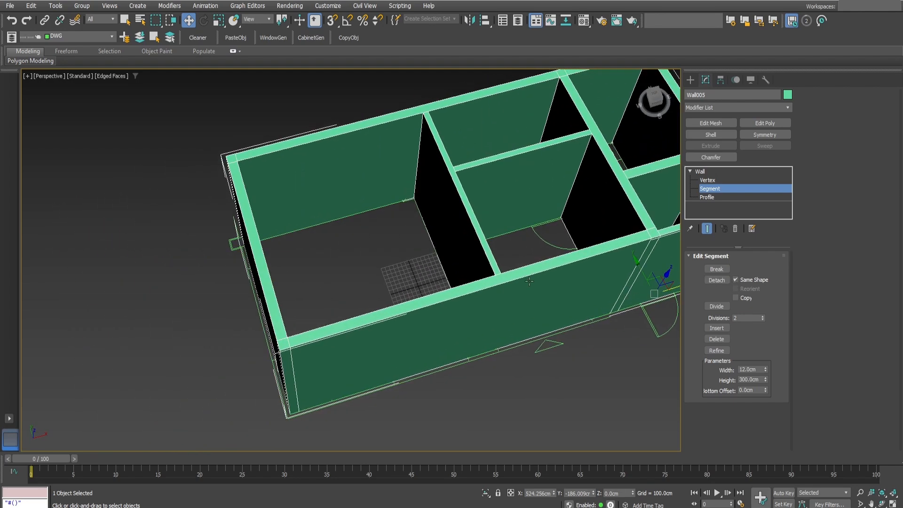
pyautogui.keyDown('alt'); pyautogui.moveTo(390, 273); pyautogui.dragTo(498, 284, button='middle'); pyautogui.keyUp('alt')
pyautogui.click(493, 242)
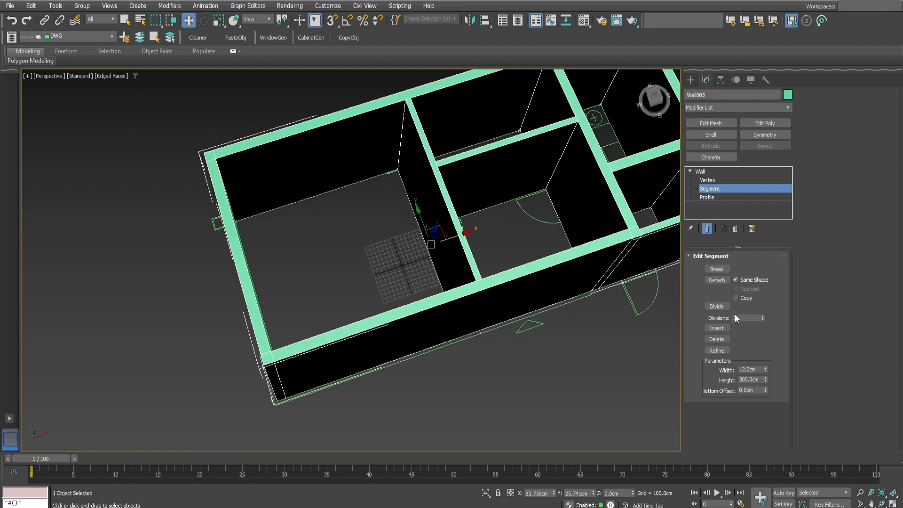
pyautogui.keyDown('alt'); pyautogui.moveTo(390, 273); pyautogui.dragTo(469, 204, button='middle'); pyautogui.keyUp('alt')
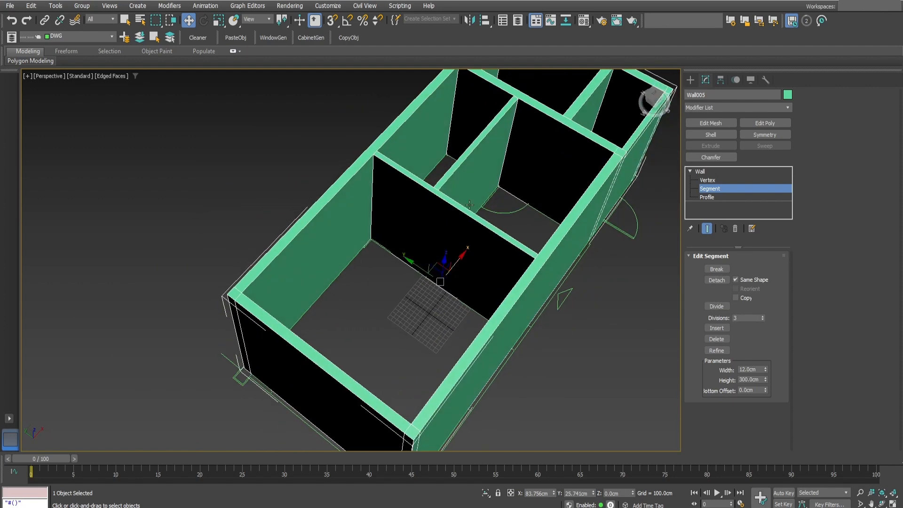
pyautogui.click(711, 309)
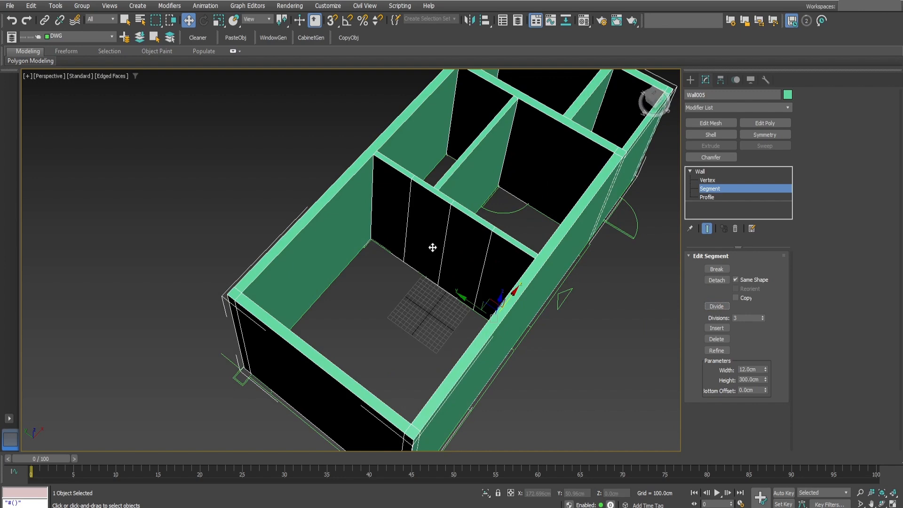
pyautogui.scroll(3, 428, 232)
pyautogui.keyDown('alt'); pyautogui.moveTo(427, 232); pyautogui.dragTo(449, 244, button='middle'); pyautogui.keyUp('alt')
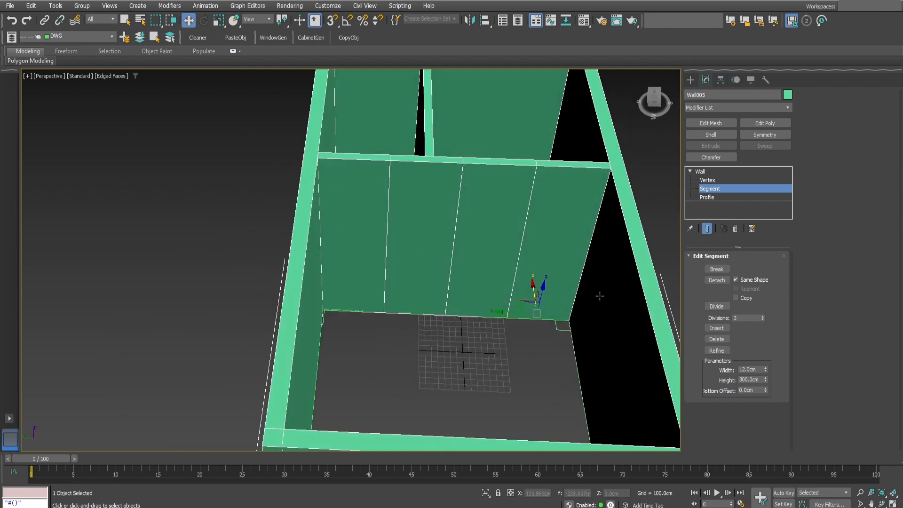
pyautogui.keyDown('alt'); pyautogui.moveTo(345, 241); pyautogui.dragTo(377, 264, button='middle'); pyautogui.keyUp('alt')
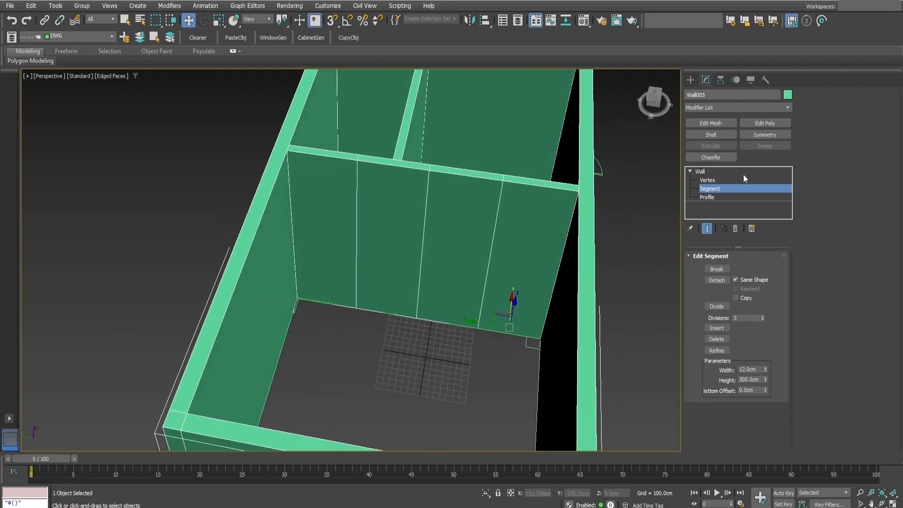
# Step: Move the division vertex nearest the south wall into the west room to about X 17 cm
pyautogui.click(712, 180)
pyautogui.keyDown('alt'); pyautogui.moveTo(484, 348); pyautogui.dragTo(472, 352, button='middle'); pyautogui.keyUp('alt')
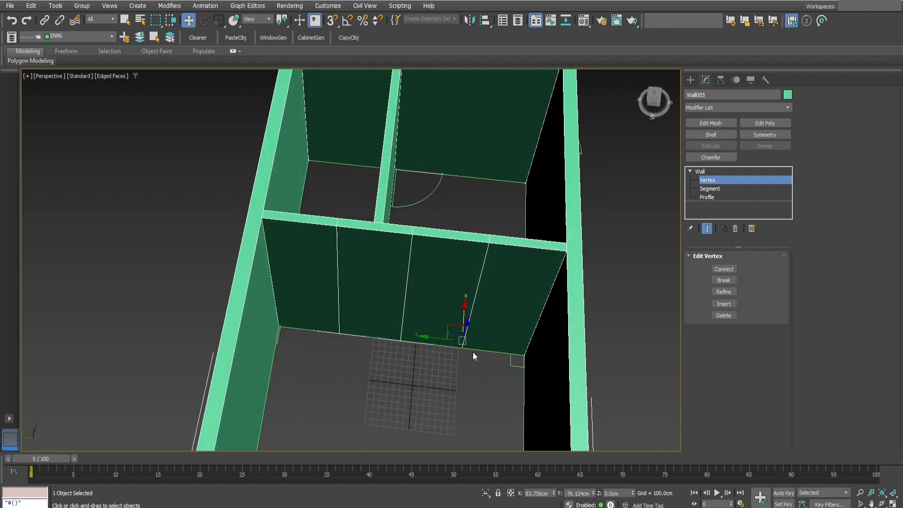
pyautogui.moveTo(464, 324); pyautogui.dragTo(463, 374)
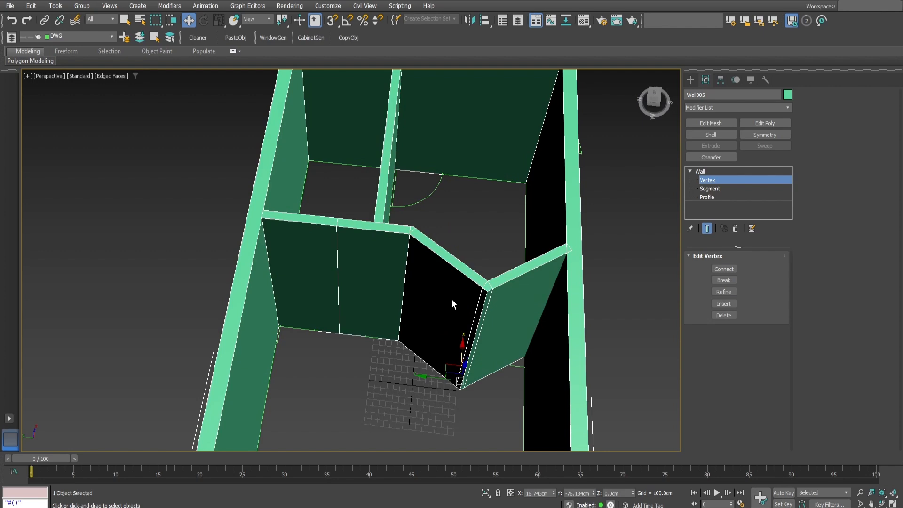
# Step: Undo the vertex move and the division of the west room's partition
pyautogui.hotkey('ctrl', 'z')
pyautogui.hotkey('ctrl', 'z')
pyautogui.keyDown('alt'); pyautogui.moveTo(534, 306); pyautogui.dragTo(522, 288, button='middle'); pyautogui.keyUp('alt')
pyautogui.moveTo(522, 288); pyautogui.dragTo(645, 311, button='middle')
pyautogui.click(706, 172)
pyautogui.hotkey('ctrl', 'z')
pyautogui.keyDown('alt'); pyautogui.moveTo(450, 222); pyautogui.dragTo(331, 296, button='middle'); pyautogui.keyUp('alt')
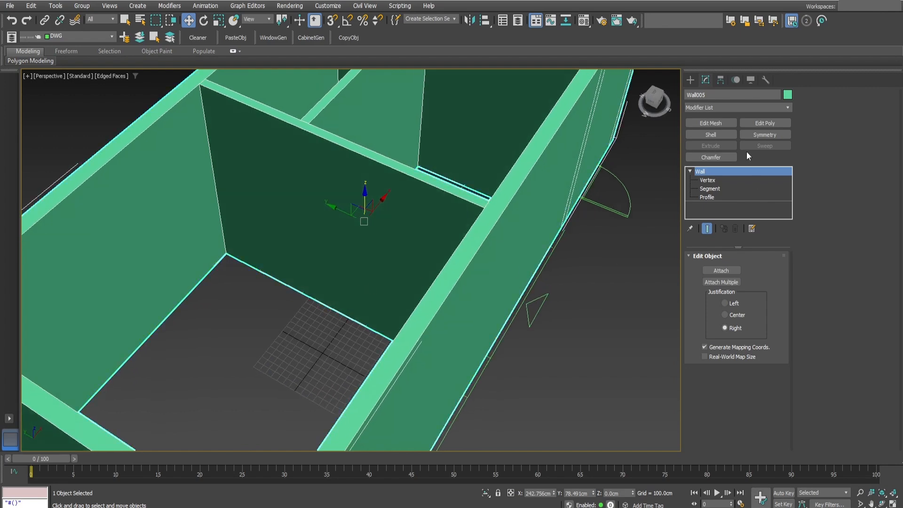
# Step: Refine the west room's partition segment at two points along its base, and leave the Refine command
pyautogui.click(713, 191)
pyautogui.keyDown('alt'); pyautogui.moveTo(383, 292); pyautogui.dragTo(461, 309, button='middle'); pyautogui.keyUp('alt')
pyautogui.scroll(-5, 494, 316)
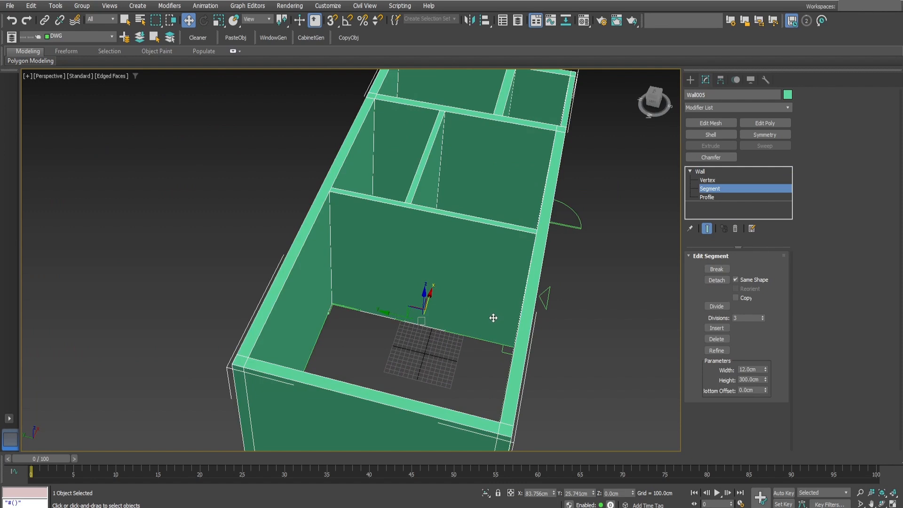
pyautogui.click(716, 351)
pyautogui.click(466, 331)
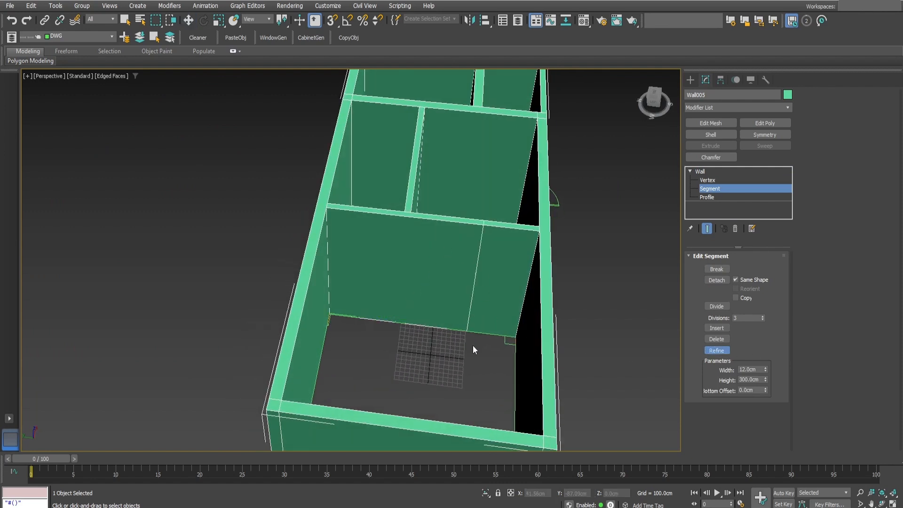
pyautogui.click(420, 323)
pyautogui.moveTo(422, 317)
pyautogui.keyDown('alt'); pyautogui.mouseDown(button='middle')
pyautogui.moveTo(432, 374)
pyautogui.moveTo(377, 316)
pyautogui.moveTo(350, 328)
pyautogui.moveTo(349, 319)
pyautogui.moveTo(417, 345)
pyautogui.moveTo(403, 338)
pyautogui.moveTo(439, 324)
pyautogui.mouseUp(button='middle'); pyautogui.keyUp('alt')
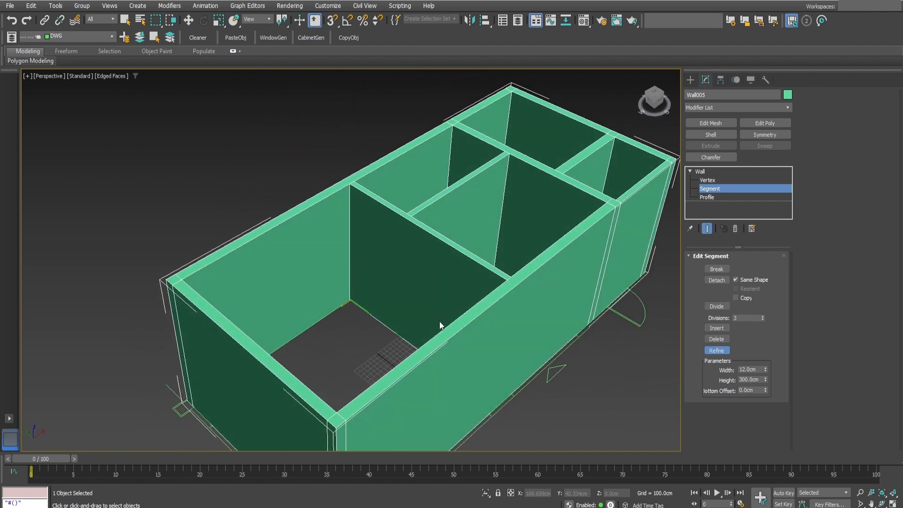
pyautogui.rightClick(434, 322)
# Step: Move the long south wall segment outward to about Y -393 cm and detach it with Same Shape enabled
pyautogui.keyDown('alt'); pyautogui.moveTo(436, 317); pyautogui.dragTo(444, 326, button='middle'); pyautogui.keyUp('alt')
pyautogui.click(716, 280)
pyautogui.moveTo(443, 342); pyautogui.dragTo(425, 347)
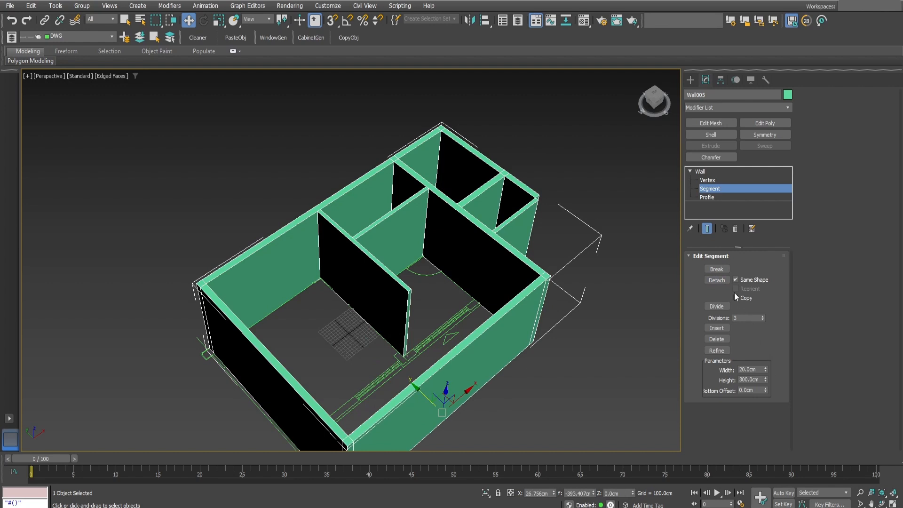
pyautogui.click(716, 280)
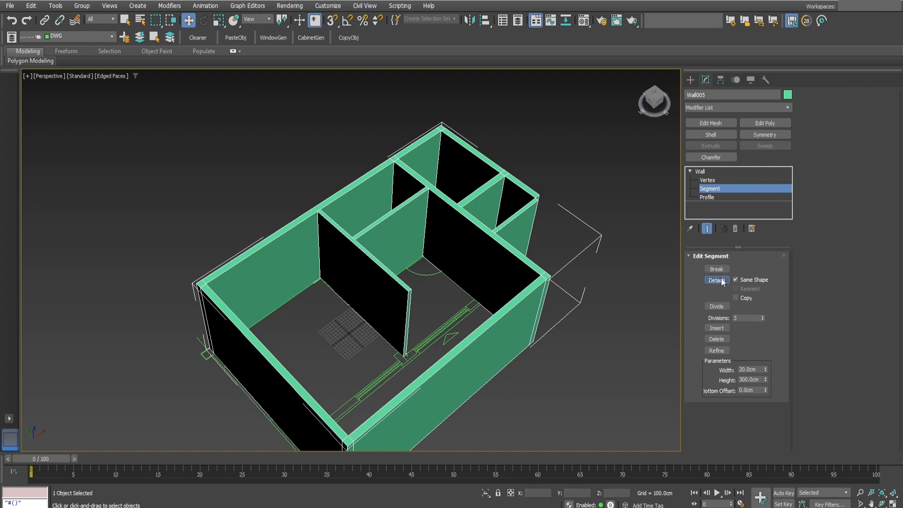
# Step: Shift the long south wall segment back towards the building, to about Y -258 cm
pyautogui.click(423, 373)
pyautogui.moveTo(426, 398); pyautogui.dragTo(406, 358)
pyautogui.keyDown('alt'); pyautogui.moveTo(463, 355); pyautogui.dragTo(402, 342, button='middle'); pyautogui.keyUp('alt')
pyautogui.moveTo(365, 339); pyautogui.dragTo(375, 367)
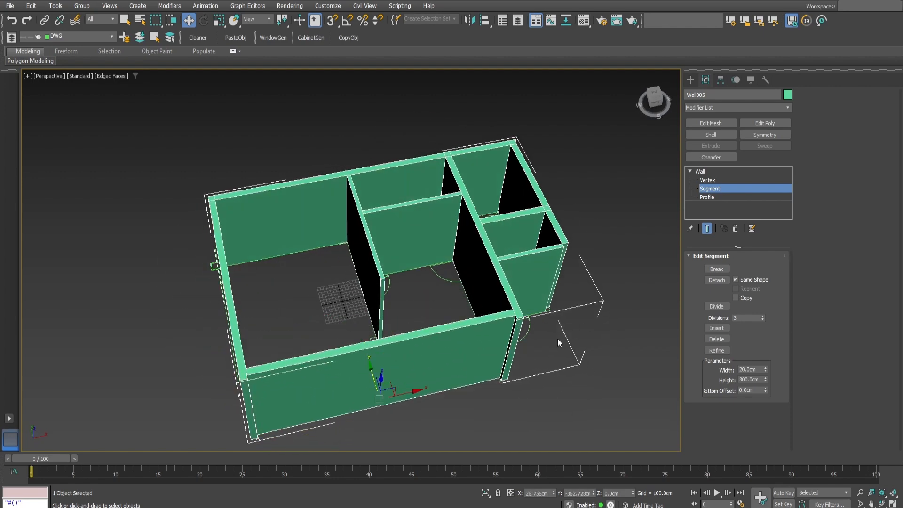
pyautogui.moveTo(346, 375); pyautogui.dragTo(367, 376, button='middle')
pyautogui.click(368, 375)
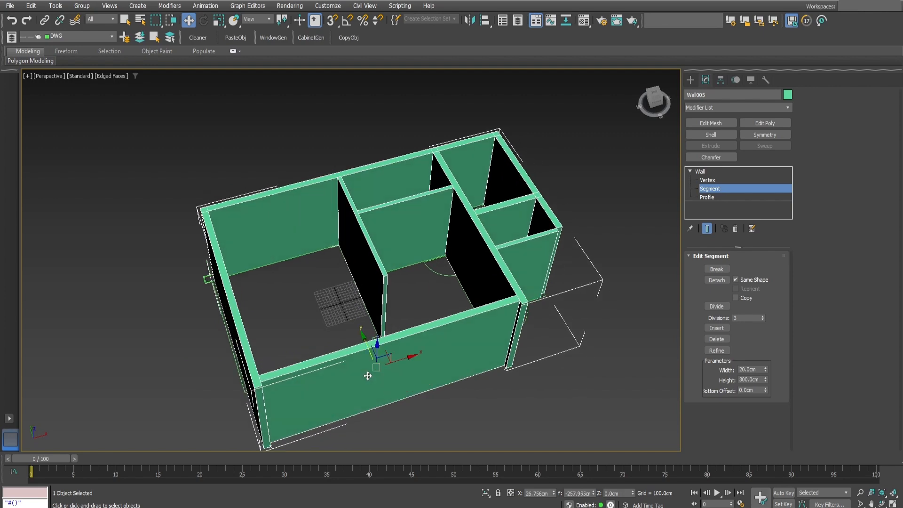
pyautogui.moveTo(522, 305); pyautogui.dragTo(537, 305)
# Step: Undo the detachment and moves of the long south wall segment
pyautogui.hotkey('ctrl', 'z')
pyautogui.hotkey('ctrl', 'z')
pyautogui.keyDown('alt'); pyautogui.moveTo(391, 337); pyautogui.dragTo(491, 335, button='middle'); pyautogui.keyUp('alt')
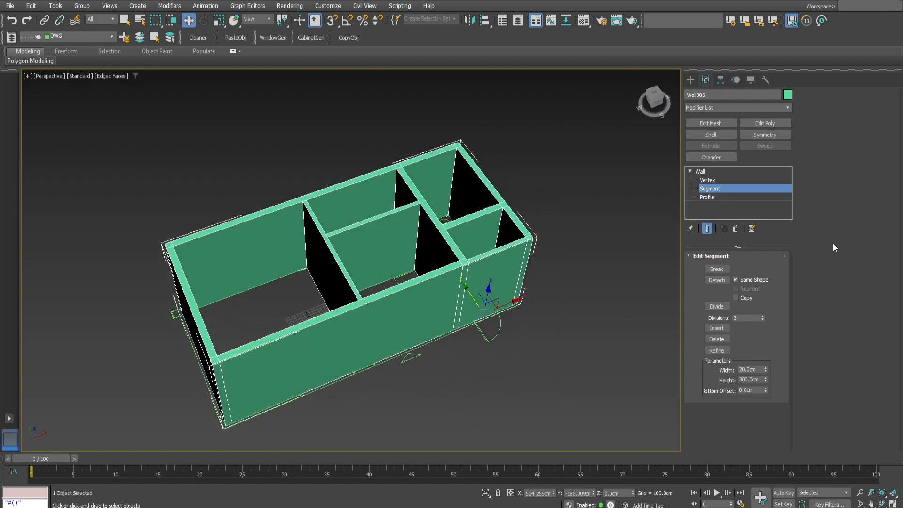
# Step: Edit the profile of the short southeast wall segment and insert a vertex on its top edge
pyautogui.click(712, 197)
pyautogui.moveTo(404, 350)
pyautogui.mouseDown(button='middle')
pyautogui.moveTo(441, 335)
pyautogui.moveTo(443, 325)
pyautogui.mouseUp(button='middle')
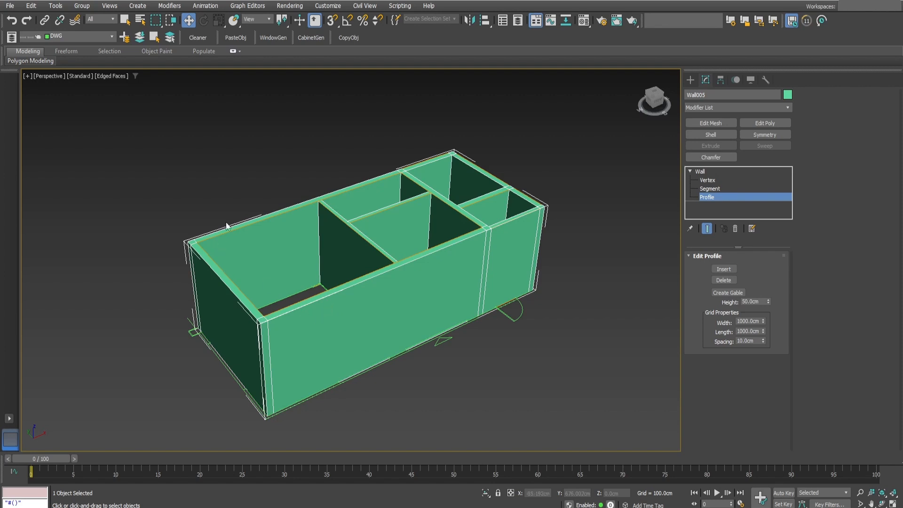
pyautogui.keyDown('alt'); pyautogui.moveTo(282, 311); pyautogui.dragTo(449, 253, button='middle'); pyautogui.keyUp('alt')
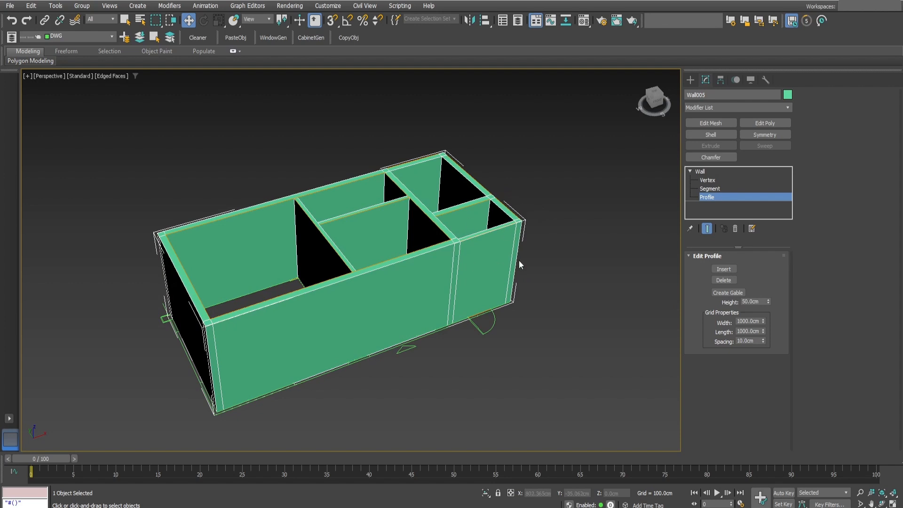
pyautogui.scroll(5, 461, 260)
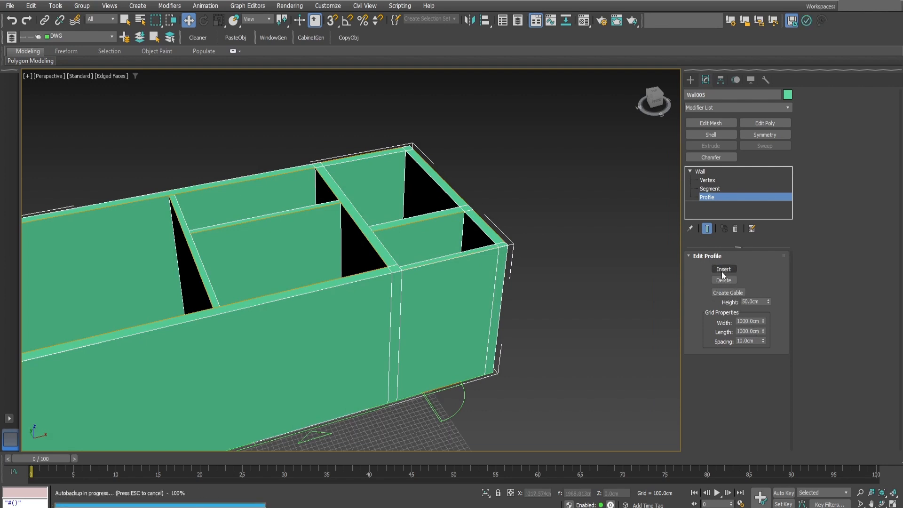
pyautogui.click(437, 261)
pyautogui.scroll(2, 399, 255)
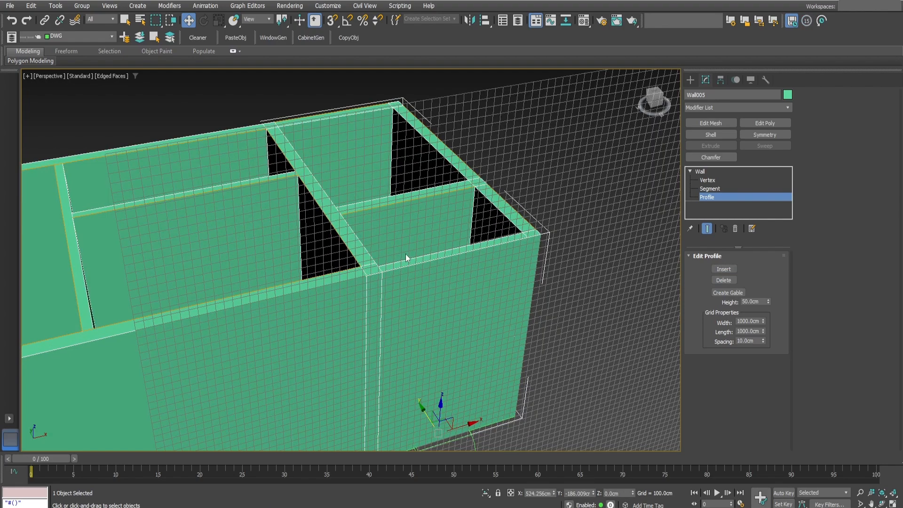
pyautogui.keyDown('alt'); pyautogui.moveTo(510, 318); pyautogui.dragTo(499, 280, button='middle'); pyautogui.keyUp('alt')
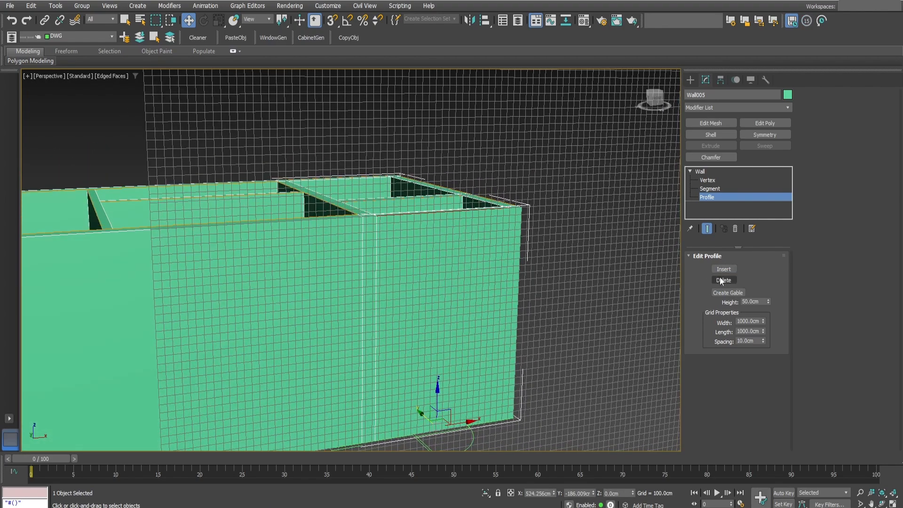
pyautogui.click(723, 270)
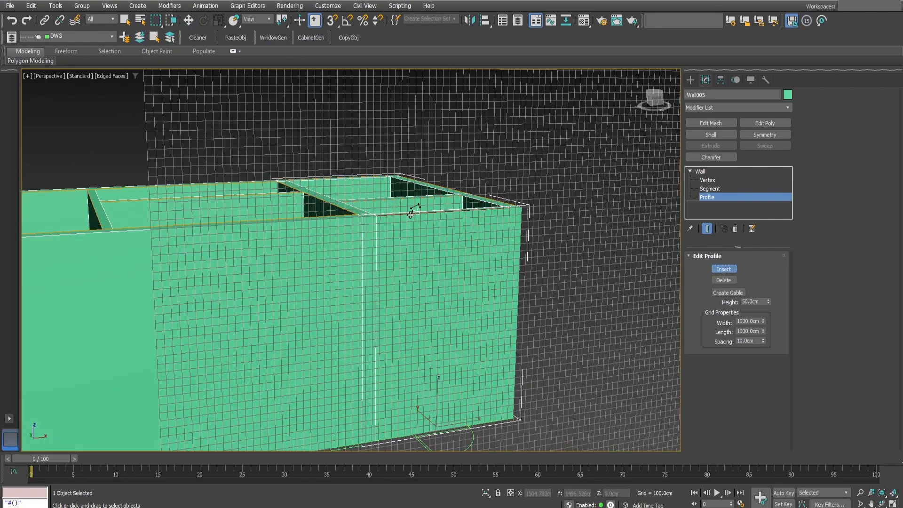
pyautogui.click(466, 212)
pyautogui.rightClick(478, 240)
# Step: Try raising points on the short southeast wall's top profile above the wall, toggling snapping
pyautogui.click(399, 214)
pyautogui.moveTo(399, 214); pyautogui.dragTo(399, 132)
pyautogui.click(466, 211)
pyautogui.moveTo(467, 179); pyautogui.dragTo(444, 94)
pyautogui.press('s')
pyautogui.press('s')
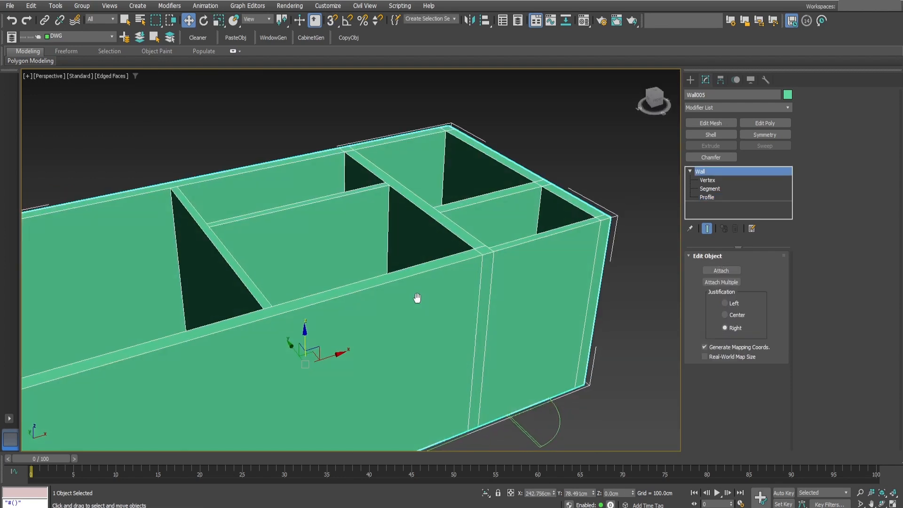
# Step: Assign the Multi/Sub-Object material 02 - Default, with SIDES, WALL_01, WALL_02, TOP and BOTTOM sub-materials, to the walls
pyautogui.keyDown('alt'); pyautogui.moveTo(416, 298); pyautogui.dragTo(452, 304, button='middle'); pyautogui.keyUp('alt')
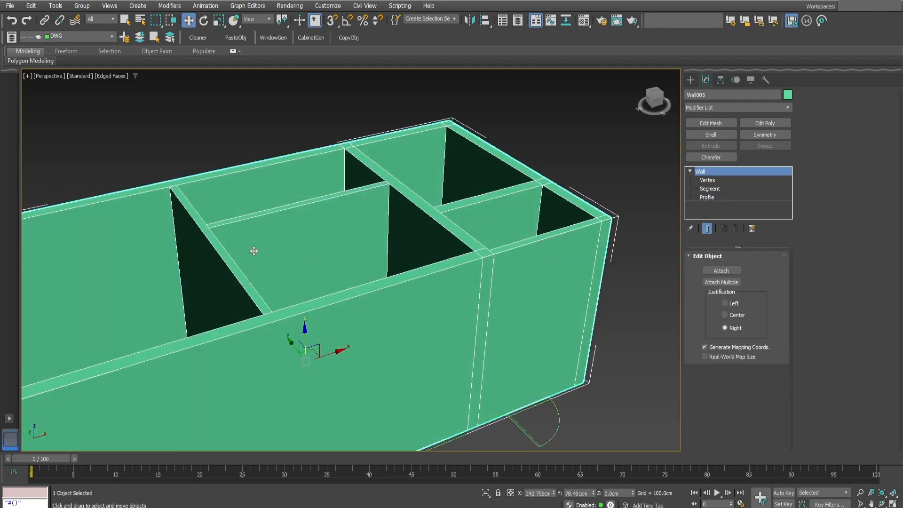
pyautogui.keyDown('alt'); pyautogui.moveTo(271, 361); pyautogui.dragTo(201, 278, button='middle'); pyautogui.keyUp('alt')
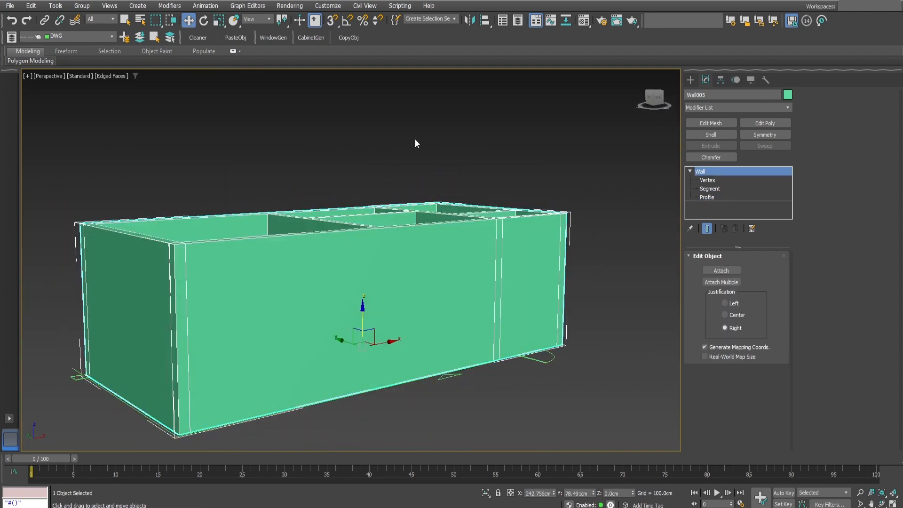
pyautogui.moveTo(465, 266)
pyautogui.keyDown('alt'); pyautogui.mouseDown(button='middle')
pyautogui.moveTo(441, 258)
pyautogui.moveTo(424, 298)
pyautogui.moveTo(443, 298)
pyautogui.moveTo(447, 314)
pyautogui.moveTo(419, 318)
pyautogui.moveTo(402, 292)
pyautogui.mouseUp(button='middle'); pyautogui.keyUp('alt')
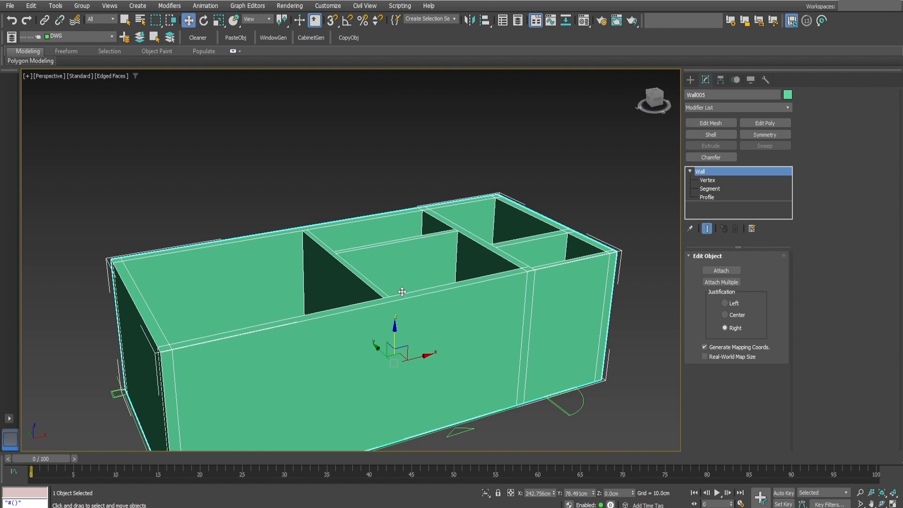
pyautogui.moveTo(402, 291); pyautogui.dragTo(401, 273, button='middle')
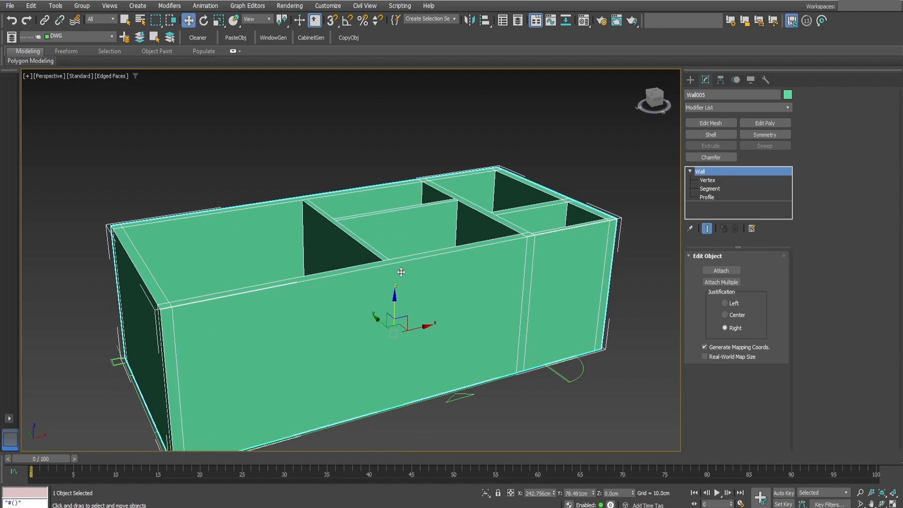
pyautogui.press('m')
pyautogui.moveTo(153, 41); pyautogui.dragTo(111, 37)
pyautogui.click(76, 176)
pyautogui.moveTo(393, 304); pyautogui.dragTo(403, 361, button='middle')
pyautogui.keyDown('alt'); pyautogui.moveTo(518, 226); pyautogui.dragTo(393, 235, button='middle'); pyautogui.keyUp('alt')
pyautogui.moveTo(351, 192); pyautogui.dragTo(370, 228, button='middle')
pyautogui.keyDown('alt'); pyautogui.moveTo(419, 329); pyautogui.dragTo(464, 318, button='middle'); pyautogui.keyUp('alt')
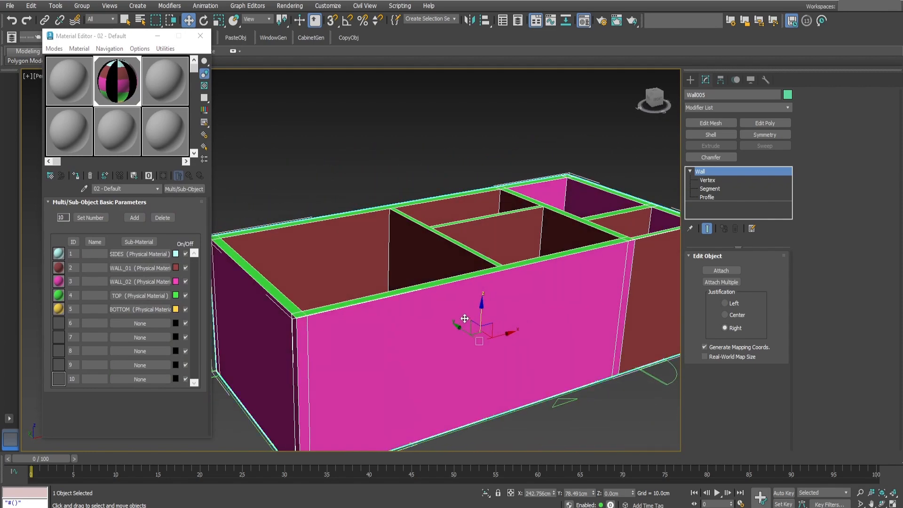
pyautogui.scroll(-3, 446, 307)
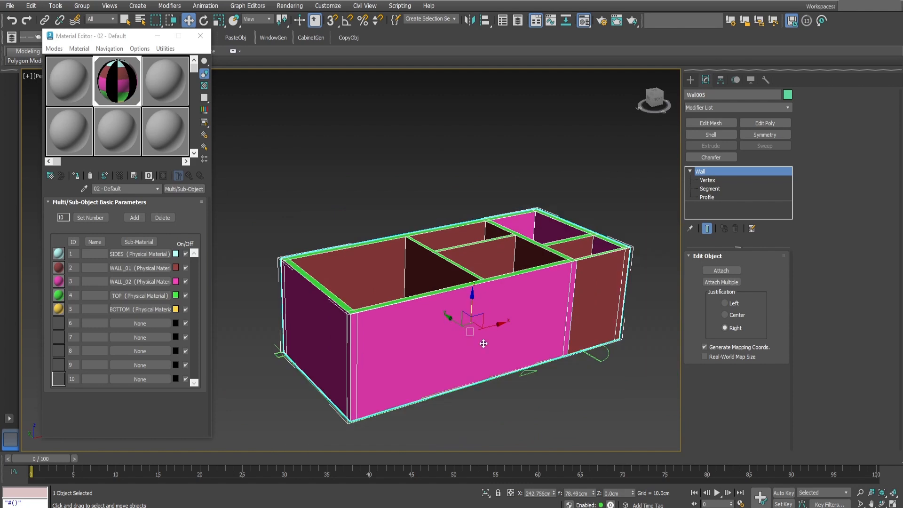
# Step: Examine the coloured wall faces from several angles and close the Material Editor
pyautogui.keyDown('alt'); pyautogui.moveTo(489, 344); pyautogui.dragTo(474, 334, button='middle'); pyautogui.keyUp('alt')
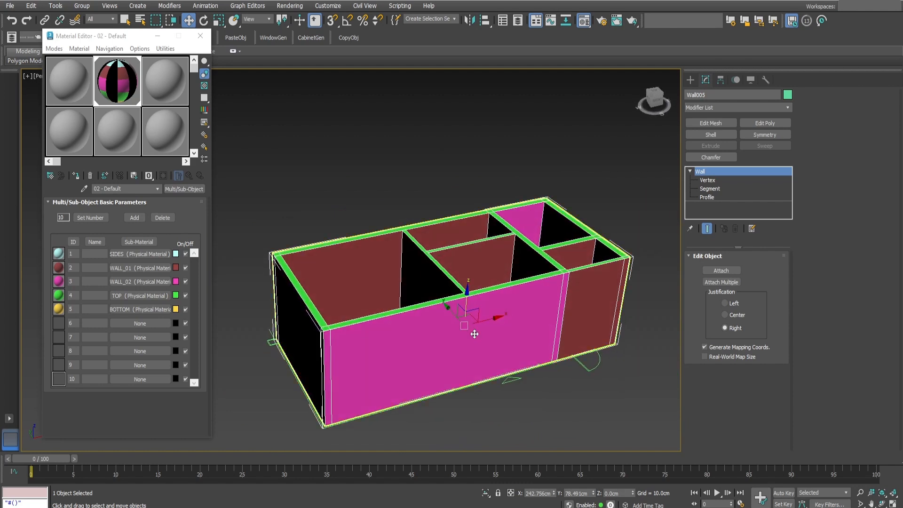
pyautogui.keyDown('alt'); pyautogui.moveTo(474, 334); pyautogui.dragTo(480, 360, button='middle'); pyautogui.keyUp('alt')
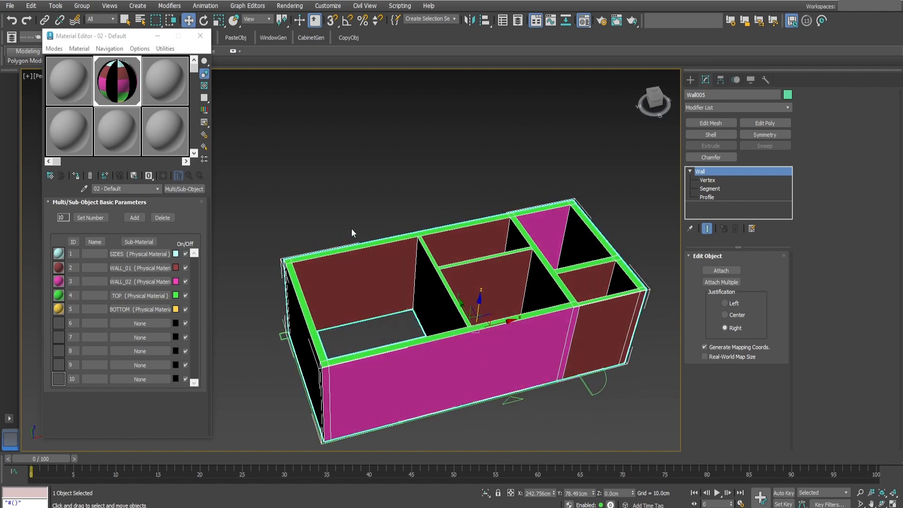
pyautogui.press('m')
pyautogui.moveTo(542, 352); pyautogui.dragTo(526, 407, button='middle')
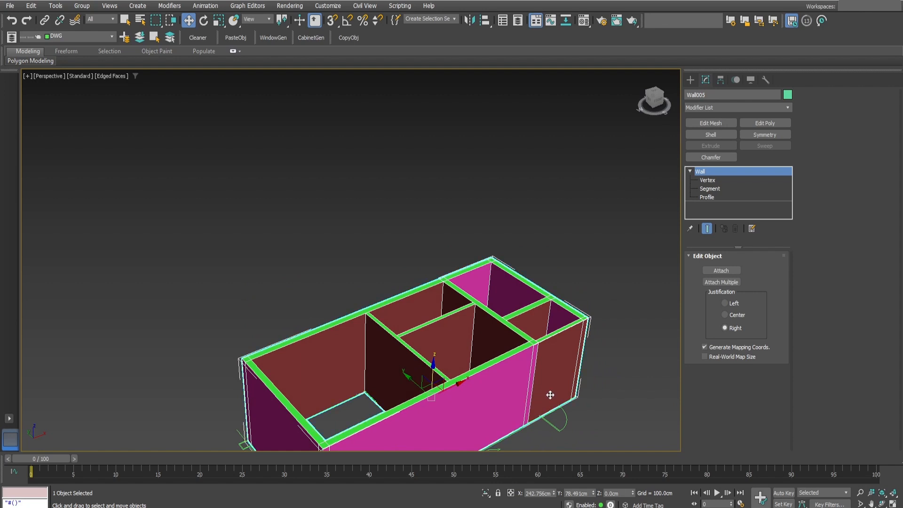
pyautogui.keyDown('alt'); pyautogui.moveTo(547, 344); pyautogui.dragTo(555, 341, button='middle'); pyautogui.keyUp('alt')
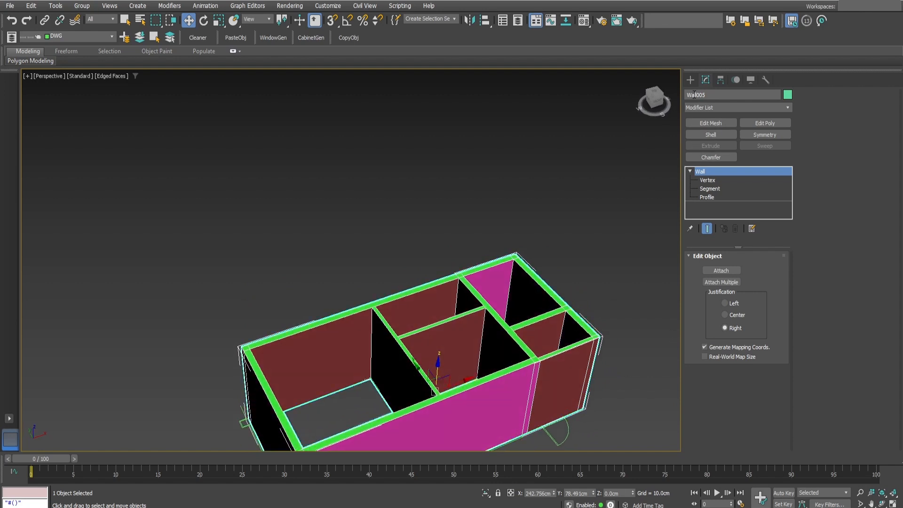
# Step: Create a Fixed window, snapped to the plan's eastern opening in the long south wall, about 245 cm wide and 27 cm deep
pyautogui.click(711, 107)
pyautogui.click(725, 107)
pyautogui.click(690, 80)
pyautogui.click(707, 111)
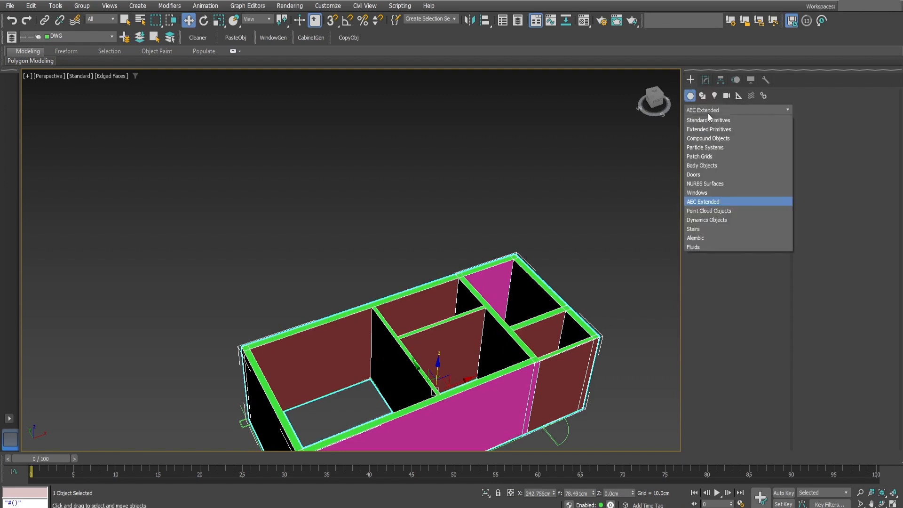
pyautogui.click(697, 193)
pyautogui.keyDown('alt'); pyautogui.moveTo(511, 329); pyautogui.dragTo(549, 287, button='middle'); pyautogui.keyUp('alt')
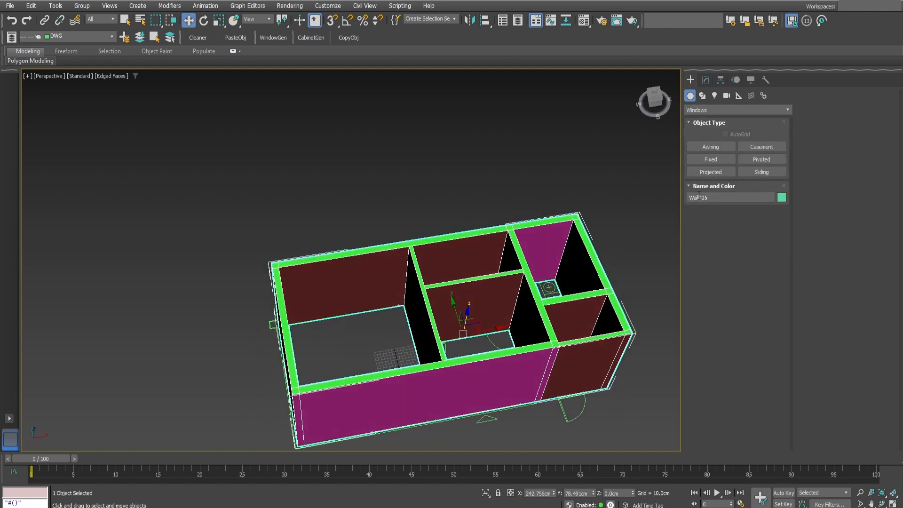
pyautogui.click(710, 159)
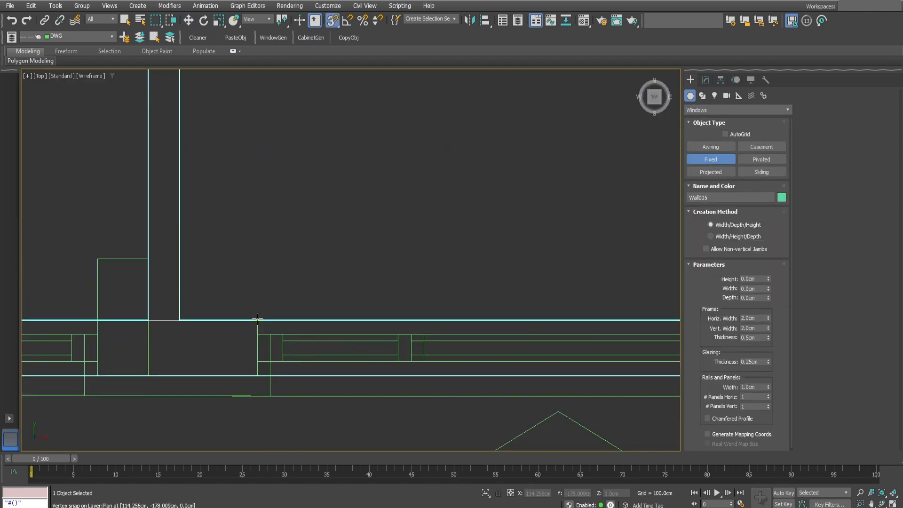
pyautogui.scroll(-3, 257, 319)
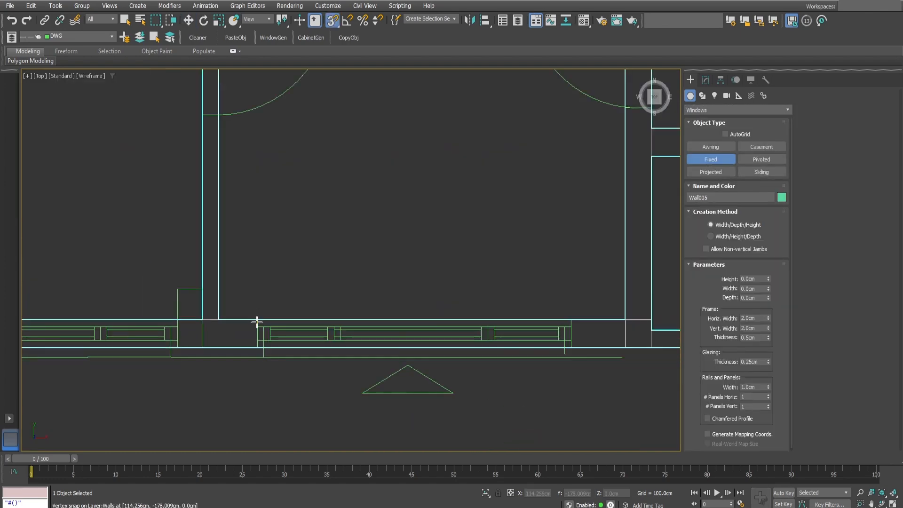
pyautogui.moveTo(257, 318); pyautogui.dragTo(573, 315)
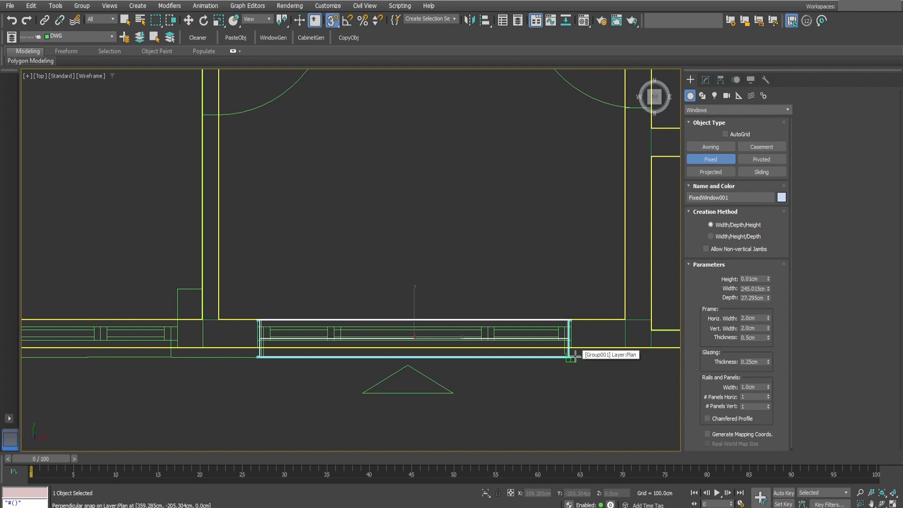
pyautogui.click(575, 357)
pyautogui.click(549, 208)
pyautogui.press('w')
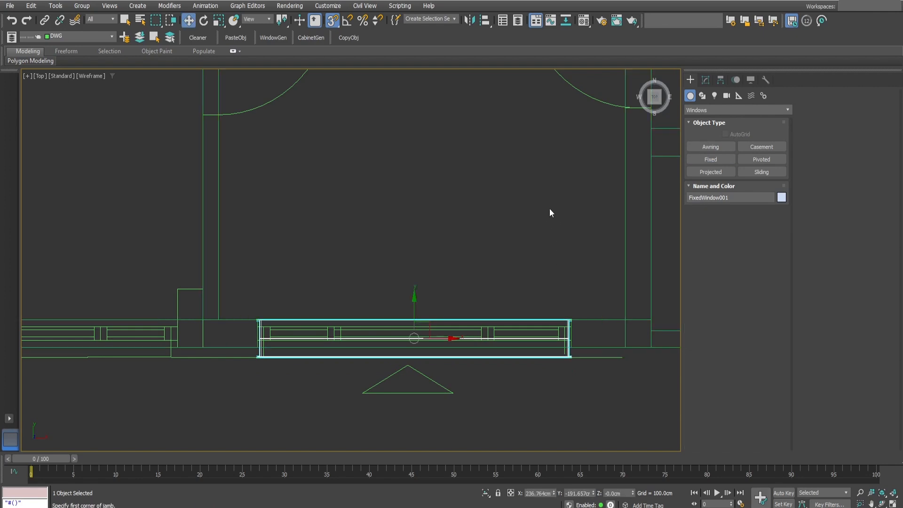
# Step: Set the new fixed window's height to 210 cm
pyautogui.moveTo(518, 244); pyautogui.dragTo(497, 223, button='middle')
pyautogui.press('p')
pyautogui.scroll(8, 489, 285)
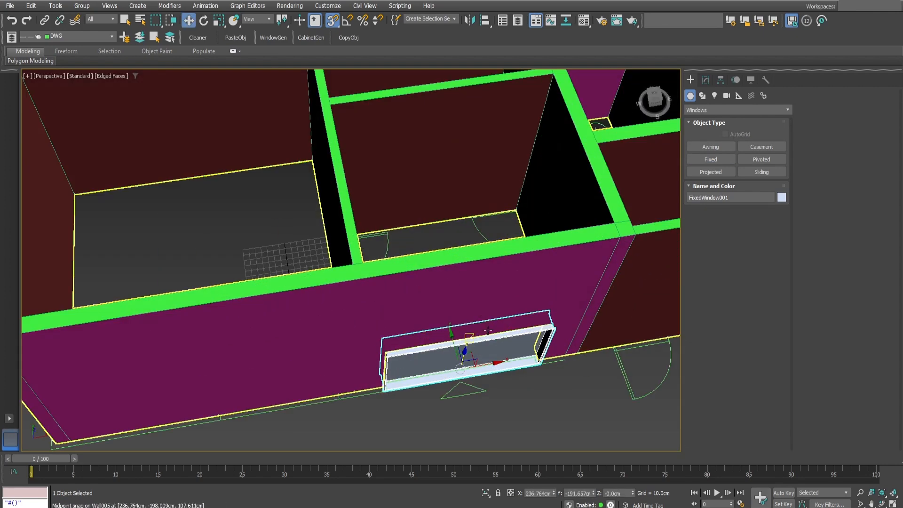
pyautogui.keyDown('alt'); pyautogui.moveTo(489, 285); pyautogui.dragTo(490, 270, button='middle'); pyautogui.keyUp('alt')
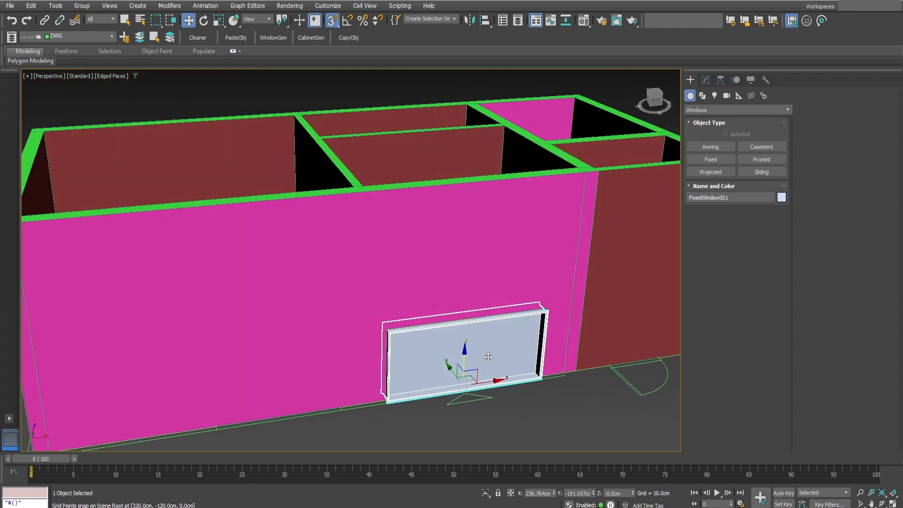
pyautogui.keyDown('alt'); pyautogui.moveTo(461, 376); pyautogui.dragTo(479, 374, button='middle'); pyautogui.keyUp('alt')
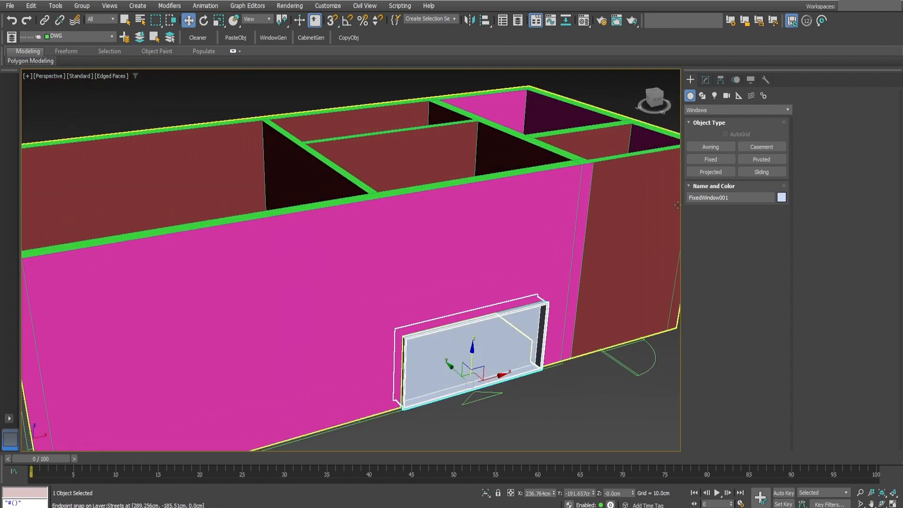
pyautogui.click(705, 81)
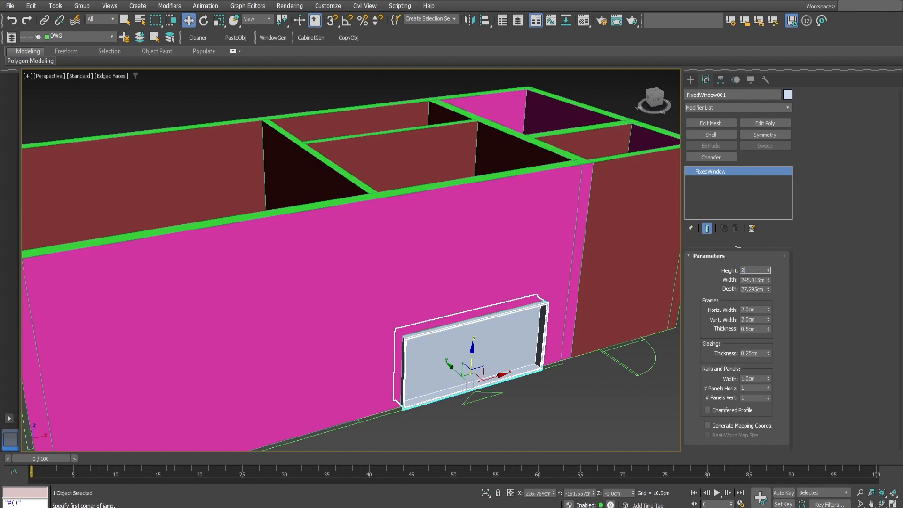
pyautogui.press('Return')
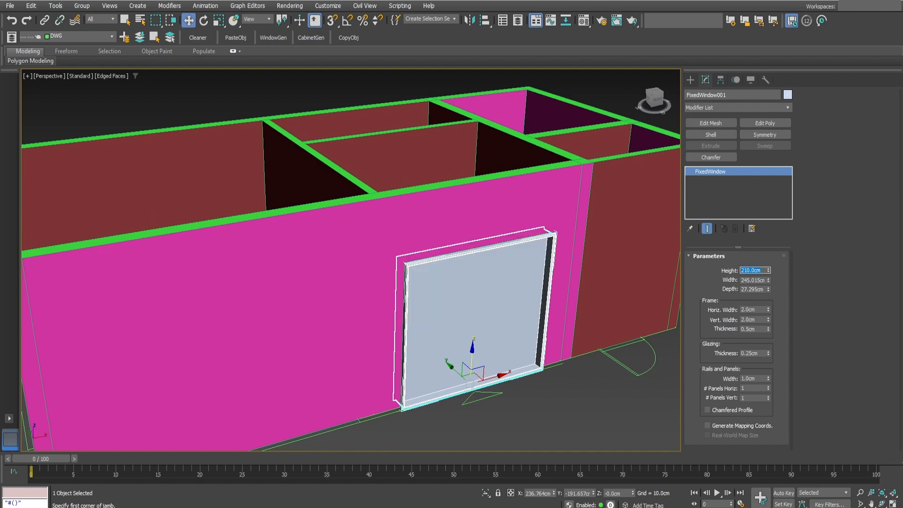
# Step: Create a new layer named HIDE and move the selected fixed window onto it
pyautogui.keyDown('alt'); pyautogui.moveTo(442, 302); pyautogui.dragTo(499, 297, button='middle'); pyautogui.keyUp('alt')
pyautogui.rightClick(500, 294)
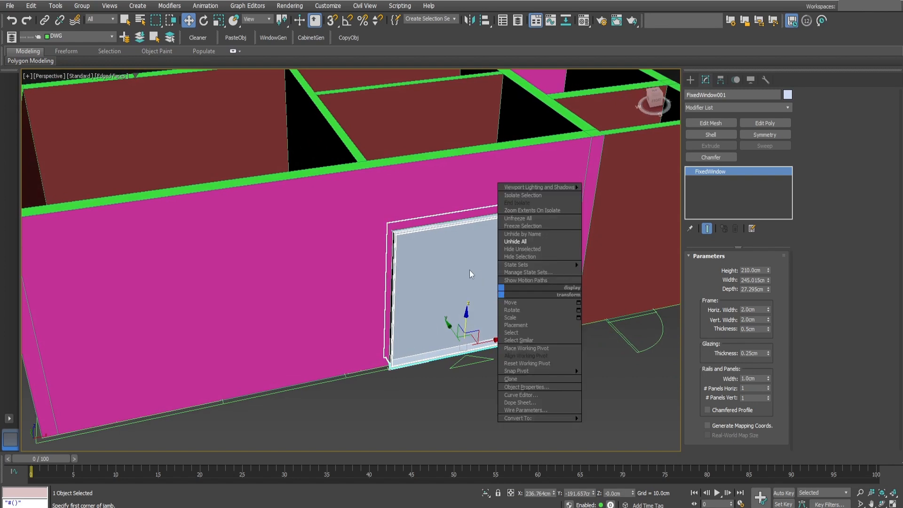
pyautogui.click(140, 37)
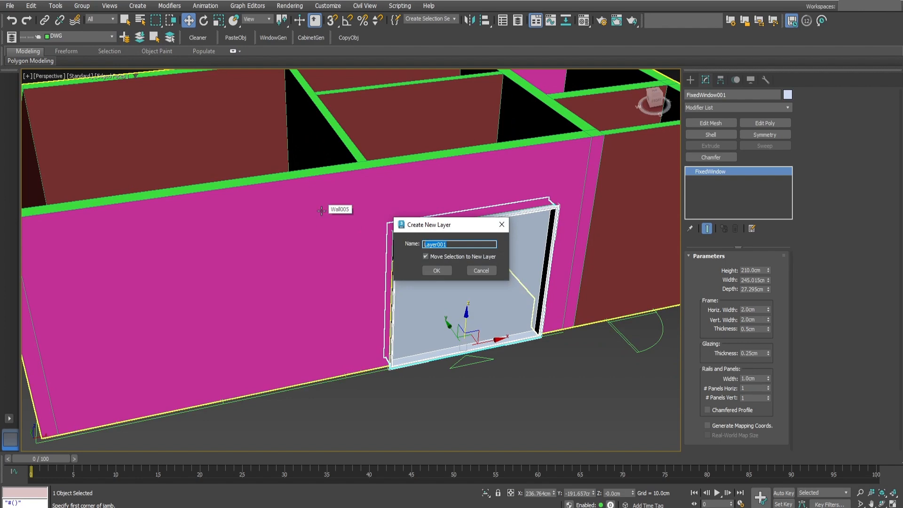
pyautogui.write('HIDE')
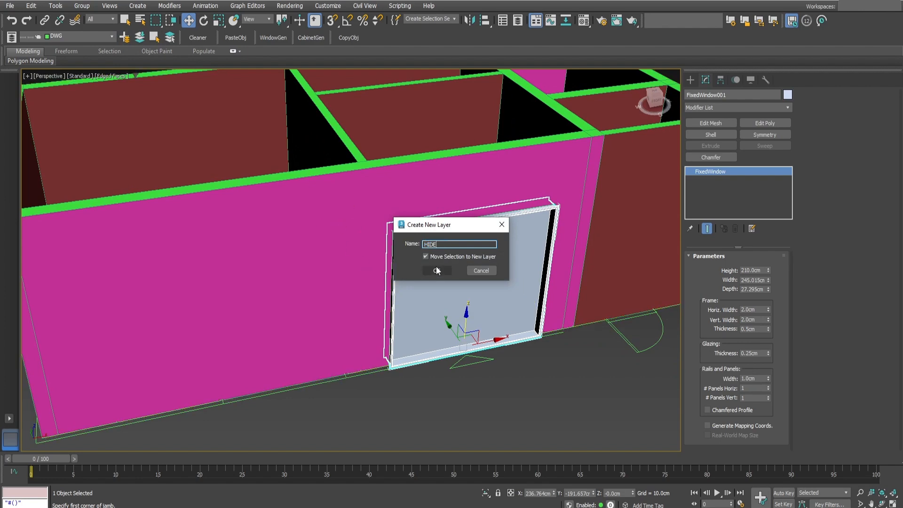
pyautogui.click(436, 271)
pyautogui.moveTo(500, 292)
pyautogui.keyDown('alt'); pyautogui.mouseDown(button='middle')
pyautogui.moveTo(460, 295)
pyautogui.moveTo(507, 281)
pyautogui.mouseUp(button='middle'); pyautogui.keyUp('alt')
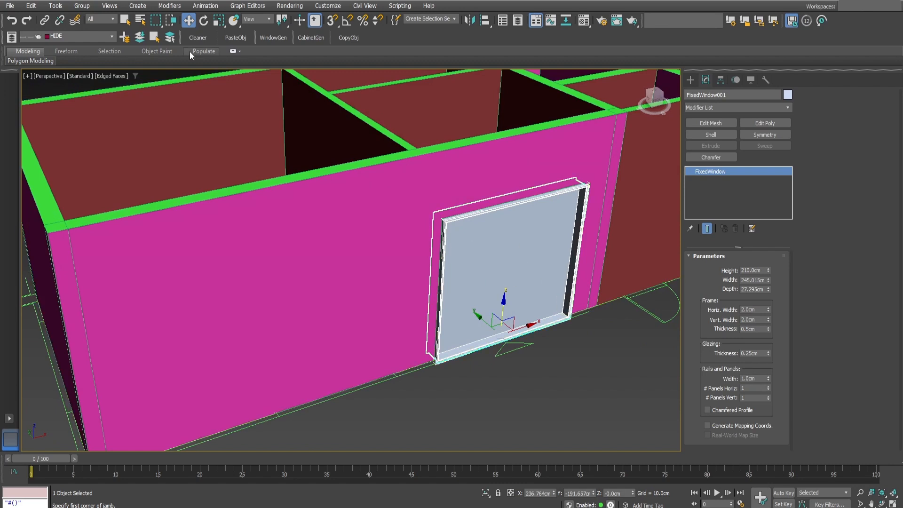
# Step: Hide the HIDE layer and examine the opening the window cuts in the south wall
pyautogui.click(107, 35)
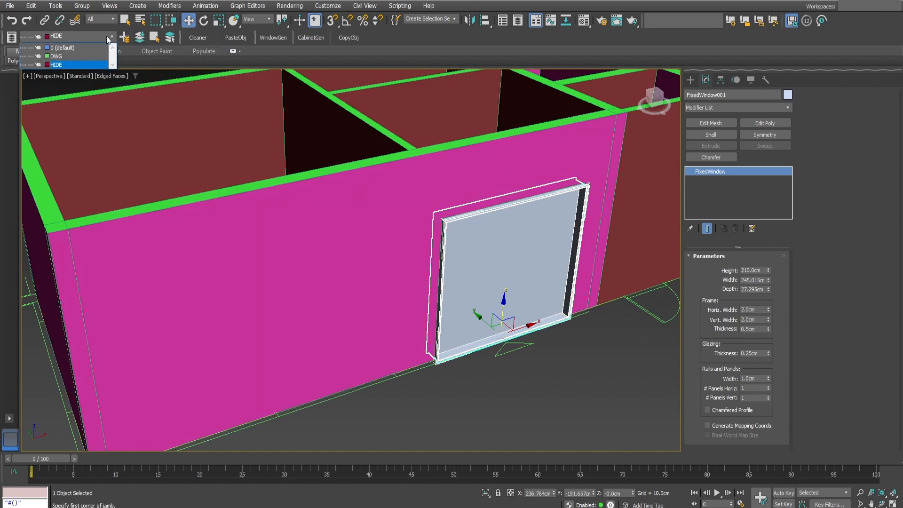
pyautogui.click(24, 64)
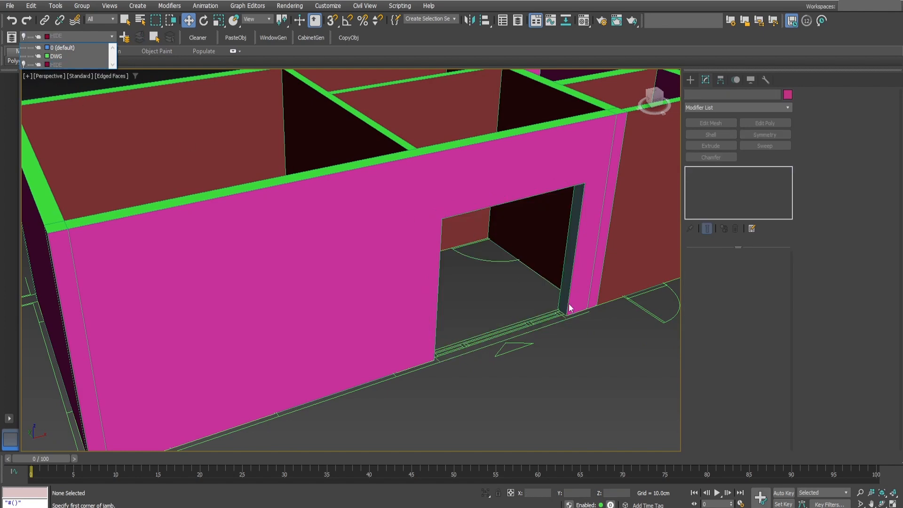
pyautogui.click(508, 288)
pyautogui.moveTo(524, 281)
pyautogui.keyDown('alt'); pyautogui.mouseDown(button='middle')
pyautogui.moveTo(498, 251)
pyautogui.moveTo(535, 268)
pyautogui.mouseUp(button='middle'); pyautogui.keyUp('alt')
pyautogui.click(549, 202)
pyautogui.keyDown('alt'); pyautogui.moveTo(548, 202); pyautogui.dragTo(397, 227, button='middle'); pyautogui.keyUp('alt')
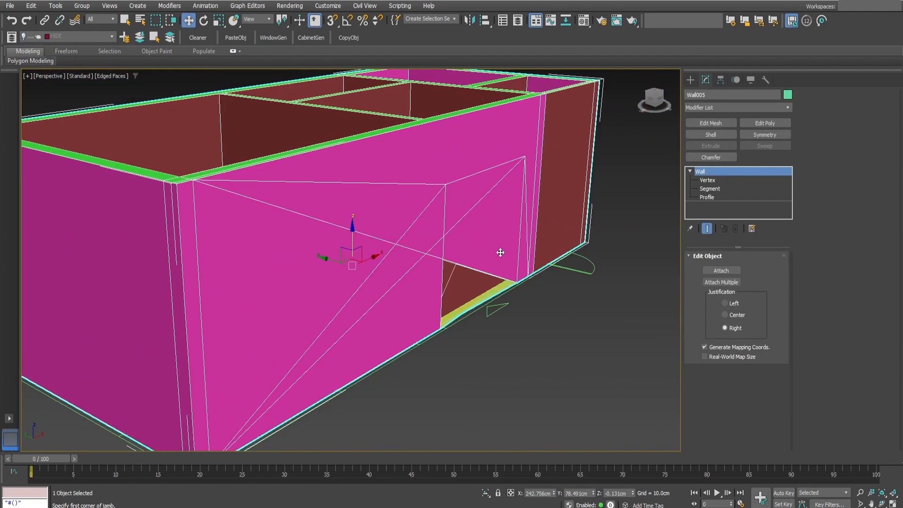
pyautogui.keyDown('alt'); pyautogui.moveTo(512, 229); pyautogui.dragTo(490, 247, button='middle'); pyautogui.keyUp('alt')
pyautogui.moveTo(466, 317); pyautogui.dragTo(523, 291, button='middle')
pyautogui.scroll(-4, 534, 296)
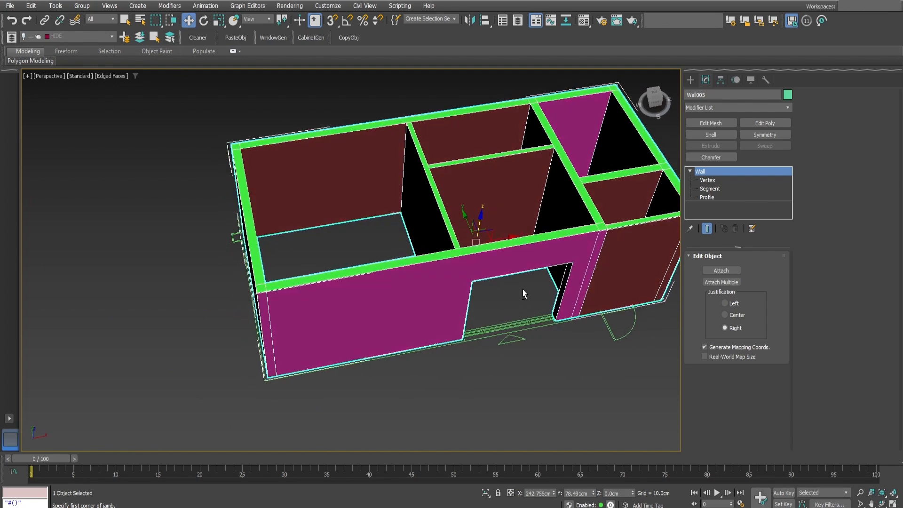
# Step: Create a second Fixed window at the plan's opening west of the partition, about 185 cm wide, 28 cm deep and 86 cm high
pyautogui.press('t')
pyautogui.moveTo(391, 294); pyautogui.dragTo(667, 285, button='middle')
pyautogui.moveTo(326, 253); pyautogui.dragTo(347, 252, button='middle')
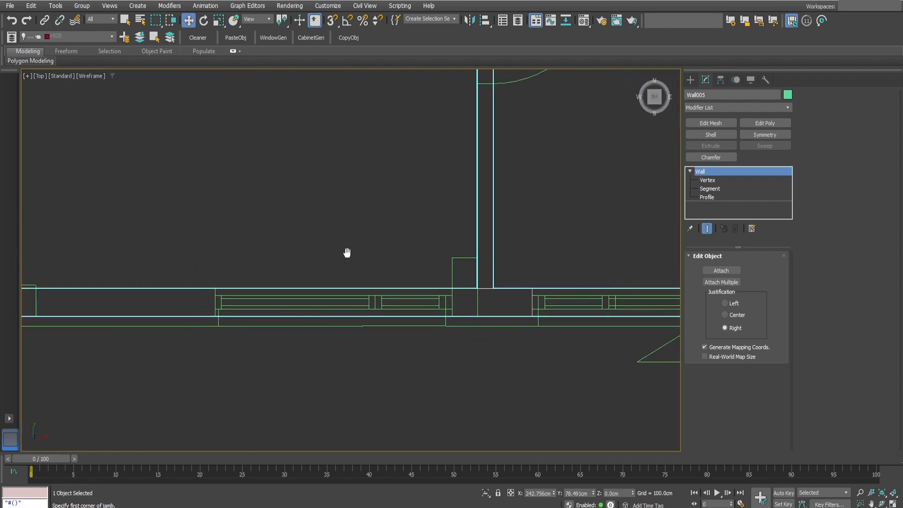
pyautogui.click(689, 80)
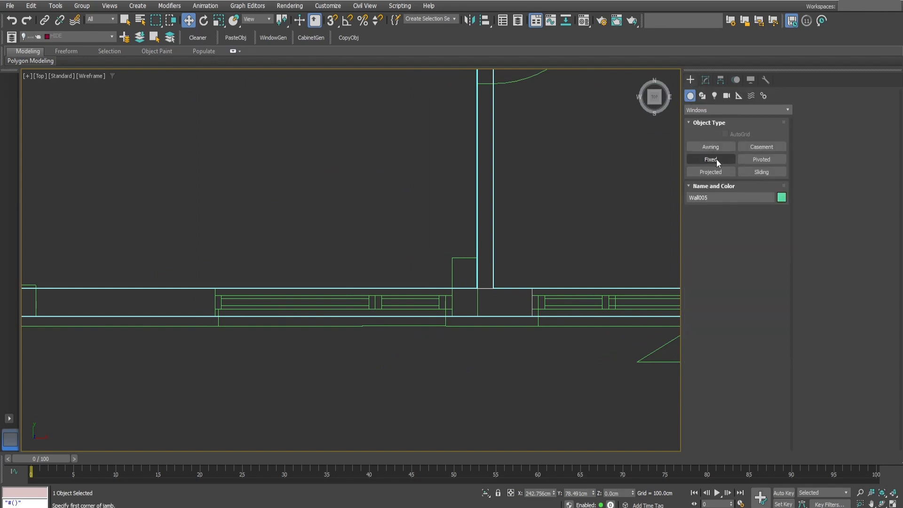
pyautogui.click(713, 160)
pyautogui.press('s')
pyautogui.moveTo(215, 288); pyautogui.dragTo(451, 291)
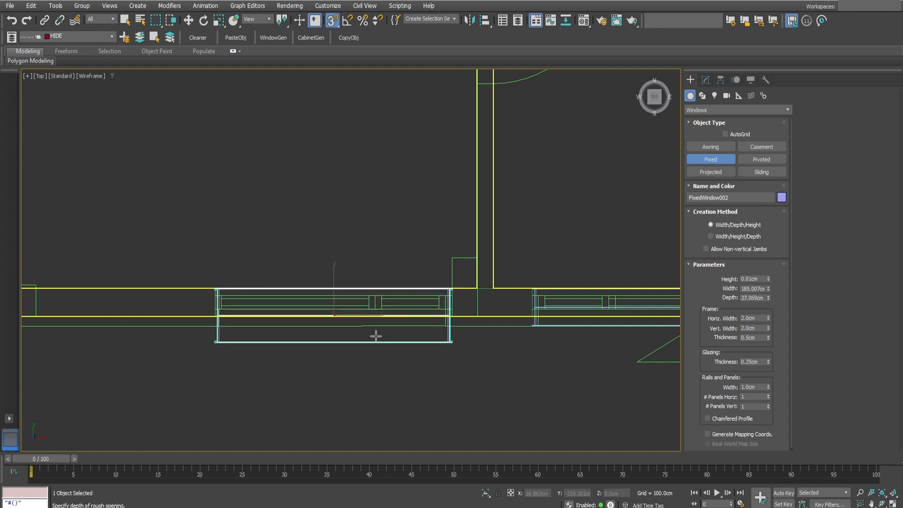
pyautogui.click(222, 330)
pyautogui.click(256, 212)
pyautogui.press('w')
# Step: Position the second fixed window at Z 90 cm and set its height to 150 cm
pyautogui.moveTo(333, 247); pyautogui.dragTo(320, 223, button='middle')
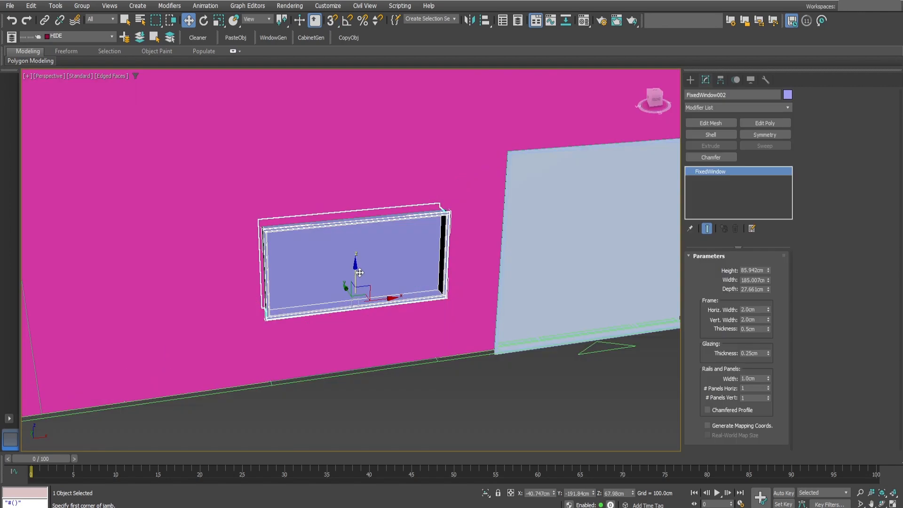
pyautogui.moveTo(373, 270); pyautogui.dragTo(385, 301, button='middle')
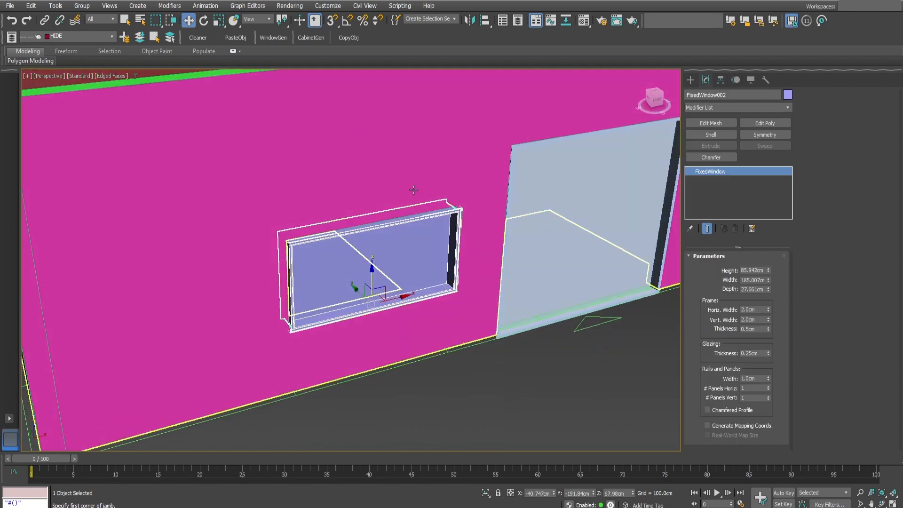
pyautogui.scroll(-3, 416, 225)
pyautogui.keyDown('alt'); pyautogui.moveTo(418, 227); pyautogui.dragTo(432, 259, button='middle'); pyautogui.keyUp('alt')
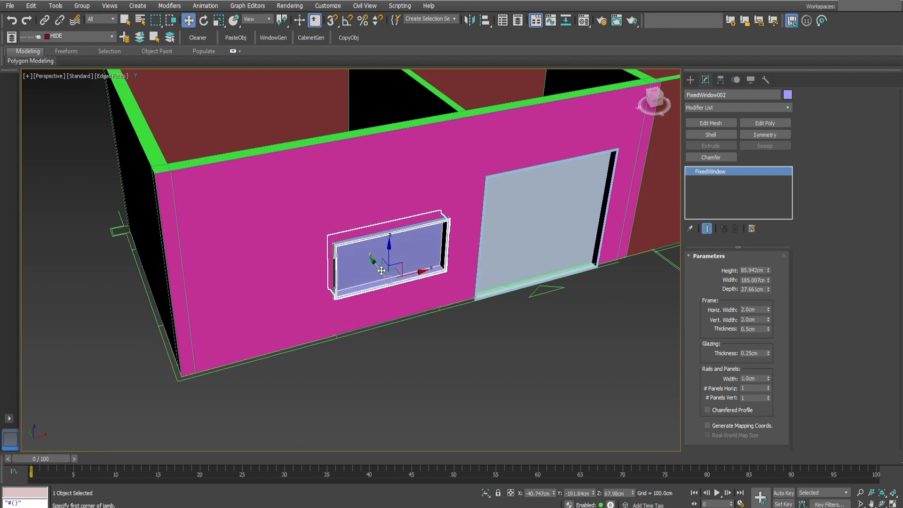
pyautogui.press('s')
pyautogui.moveTo(389, 257); pyautogui.dragTo(336, 337)
pyautogui.press('s')
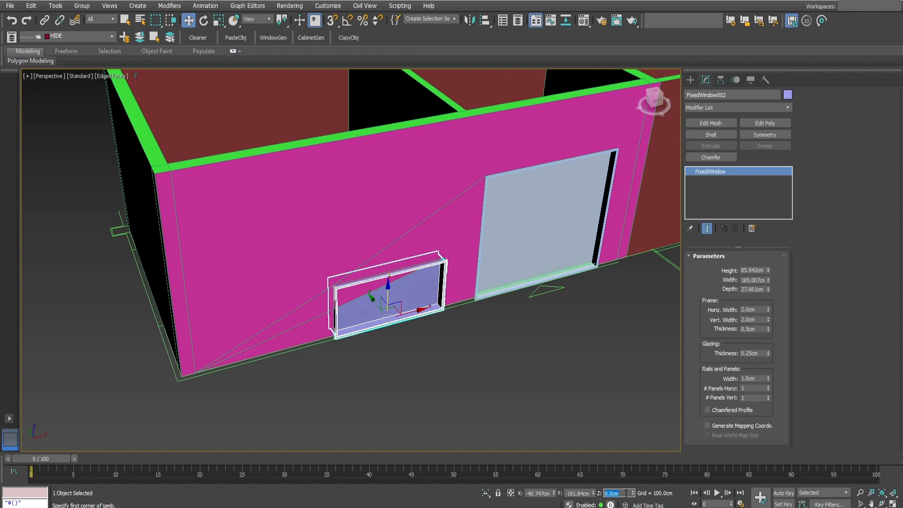
pyautogui.write('90')
pyautogui.press('Return')
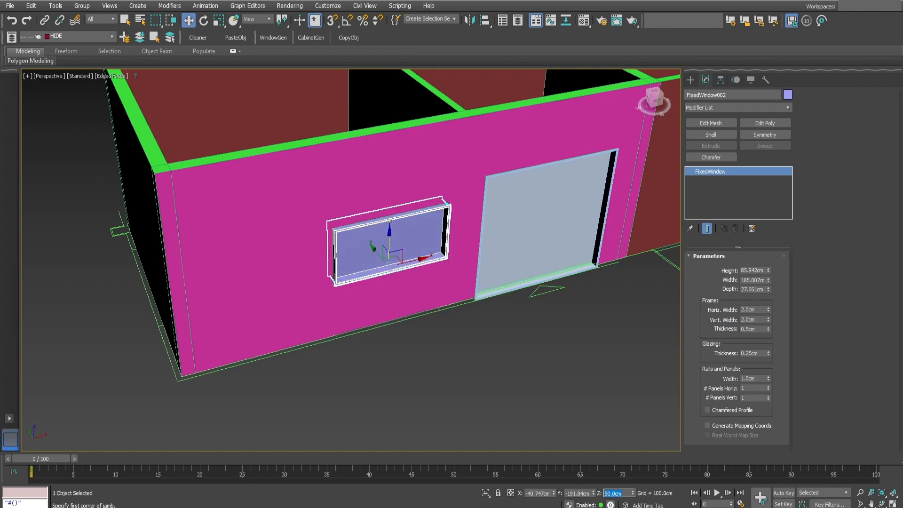
pyautogui.keyDown('alt'); pyautogui.moveTo(516, 280); pyautogui.dragTo(504, 260, button='middle'); pyautogui.keyUp('alt')
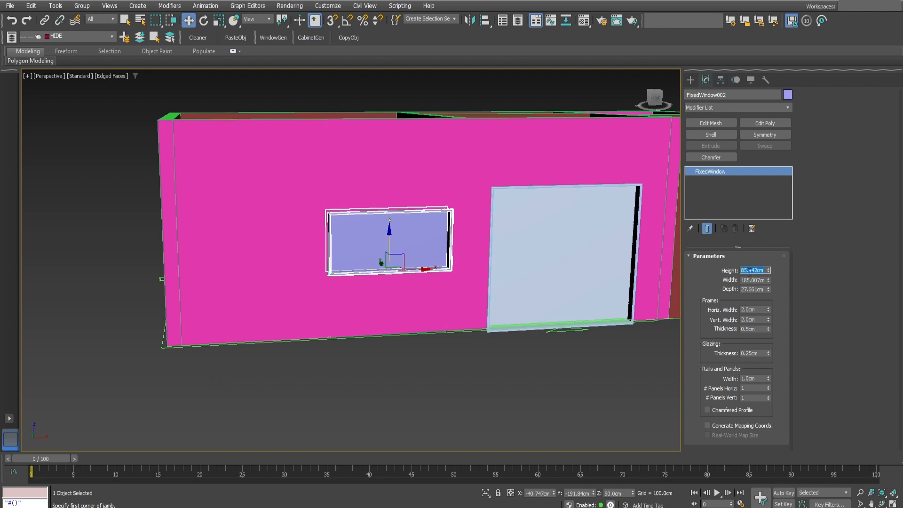
pyautogui.press('Return')
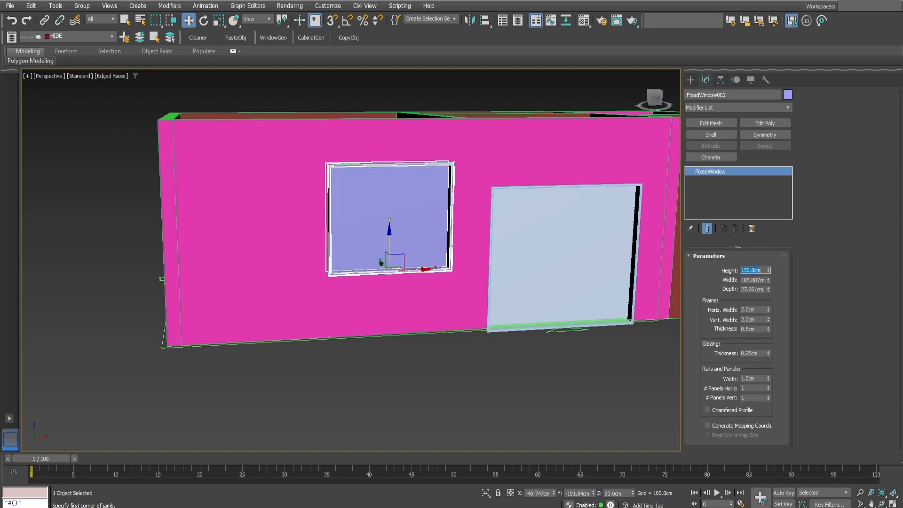
# Step: Try sliding the second window along the south wall to shift its opening, and undo the move
pyautogui.keyDown('alt'); pyautogui.moveTo(517, 221); pyautogui.dragTo(649, 281, button='middle'); pyautogui.keyUp('alt')
pyautogui.keyDown('alt'); pyautogui.moveTo(414, 251); pyautogui.dragTo(377, 261, button='middle'); pyautogui.keyUp('alt')
pyautogui.moveTo(522, 277); pyautogui.dragTo(455, 273)
pyautogui.hotkey('ctrl', 'z')
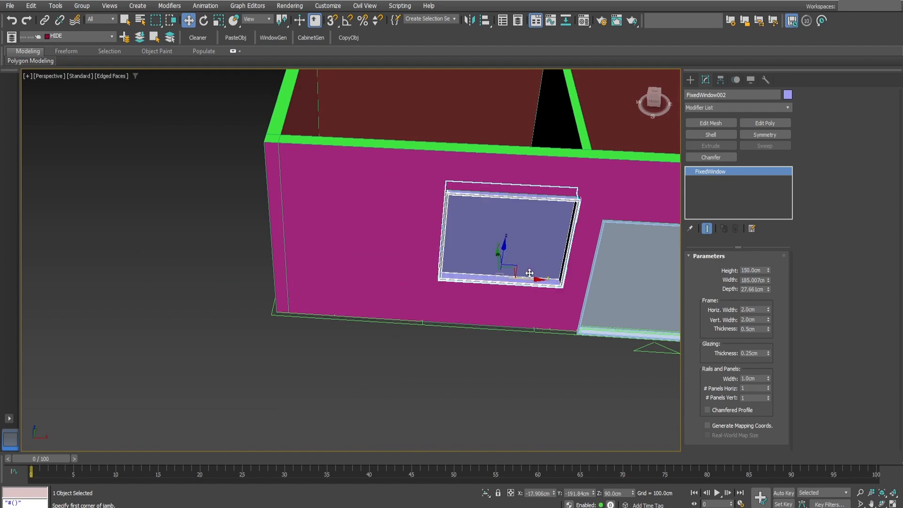
pyautogui.hotkey('ctrl', 'y')
pyautogui.hotkey('ctrl', 'z')
pyautogui.keyDown('alt'); pyautogui.moveTo(530, 306); pyautogui.dragTo(484, 325, button='middle'); pyautogui.keyUp('alt')
pyautogui.keyDown('alt'); pyautogui.moveTo(507, 193); pyautogui.dragTo(524, 310, button='middle'); pyautogui.keyUp('alt')
pyautogui.moveTo(458, 287); pyautogui.dragTo(473, 305, button='middle')
pyautogui.moveTo(445, 252); pyautogui.dragTo(471, 262, button='middle')
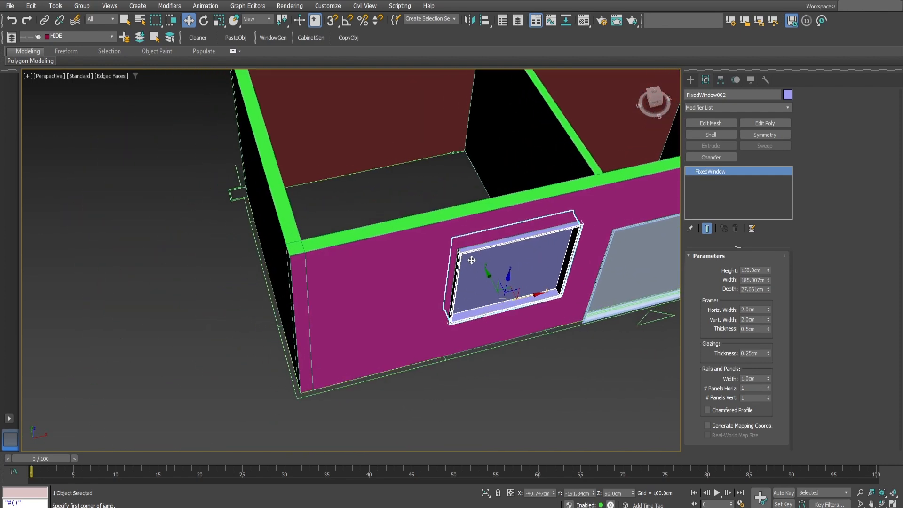
# Step: Create a Fixed window at the plan's west wall opening, 245 cm wide, 27.5 cm deep and about 224 cm high
pyautogui.press('t')
pyautogui.scroll(-4, 389, 229)
pyautogui.moveTo(249, 165); pyautogui.dragTo(320, 200, button='middle')
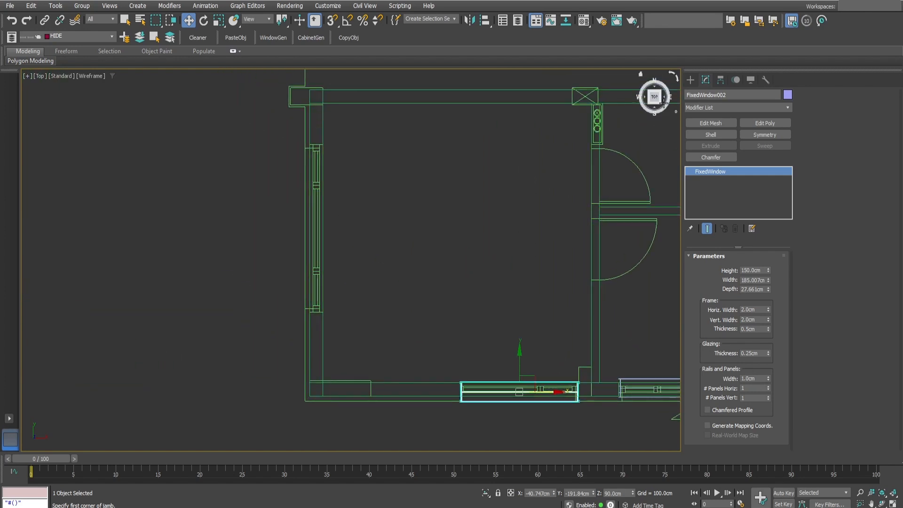
pyautogui.click(692, 79)
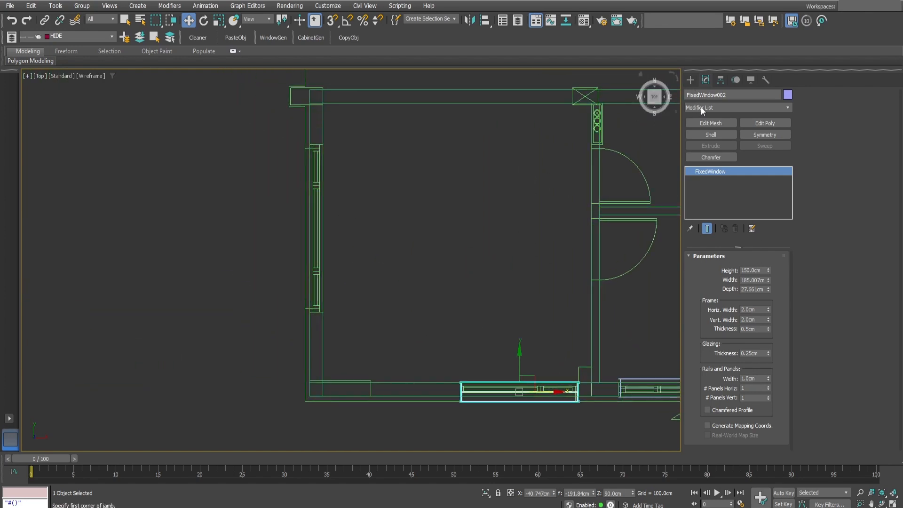
pyautogui.click(712, 160)
pyautogui.press('s')
pyautogui.moveTo(322, 144); pyautogui.dragTo(322, 312)
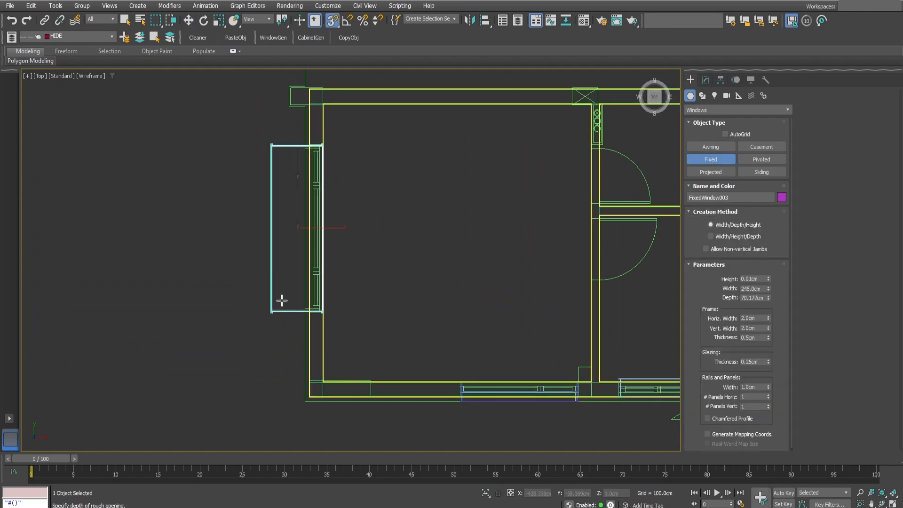
pyautogui.click(298, 304)
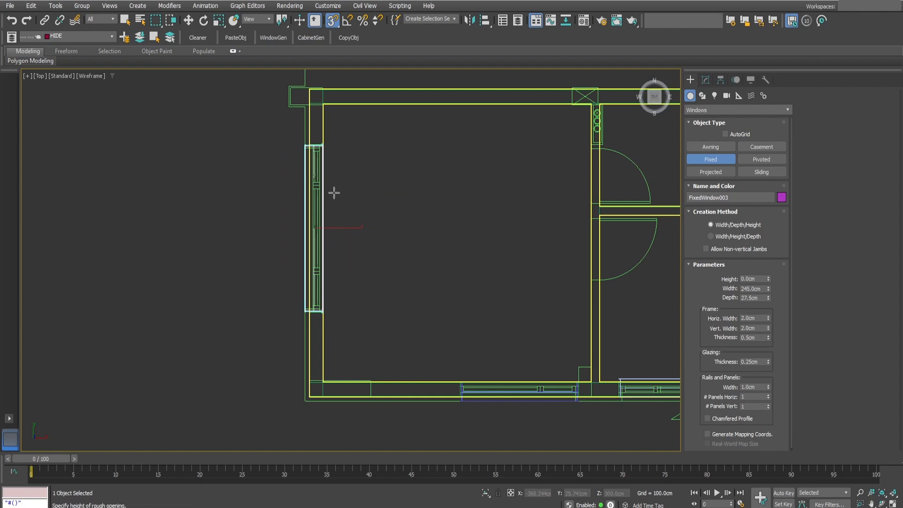
pyautogui.click(356, 151)
pyautogui.press('w')
pyautogui.moveTo(356, 151); pyautogui.dragTo(346, 138, button='middle')
pyautogui.press('p')
pyautogui.keyDown('alt'); pyautogui.moveTo(328, 207); pyautogui.dragTo(404, 181, button='middle'); pyautogui.keyUp('alt')
# Step: Position the west wall's window at Z 90 cm and set its height to 150 cm
pyautogui.click(704, 81)
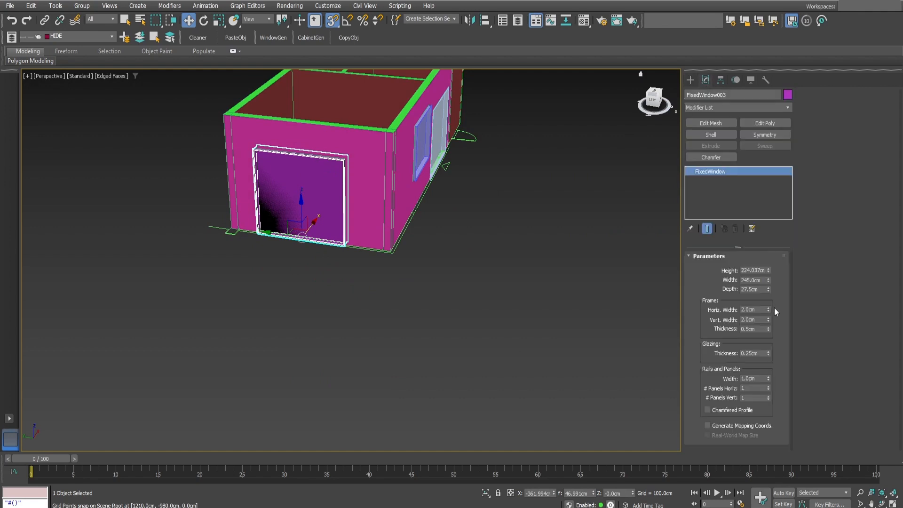
pyautogui.click(618, 493)
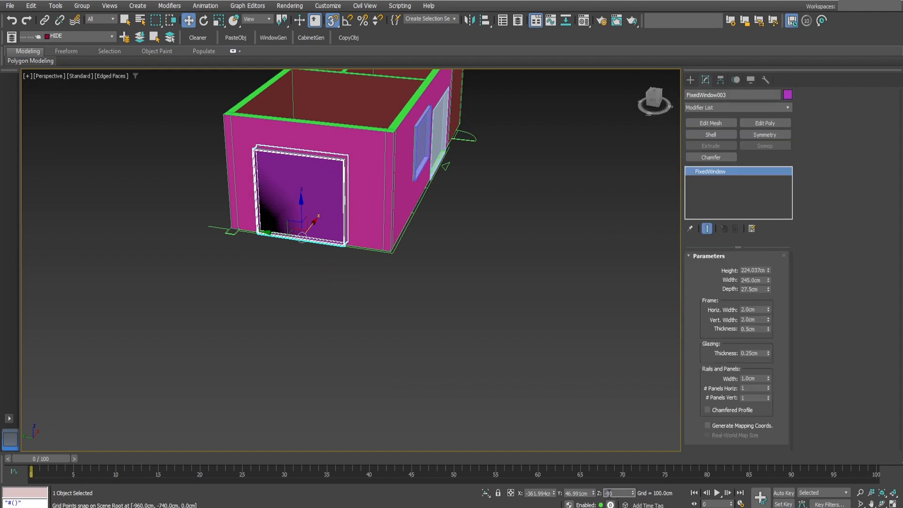
pyautogui.press('Return')
pyautogui.moveTo(354, 269); pyautogui.dragTo(401, 282, button='middle')
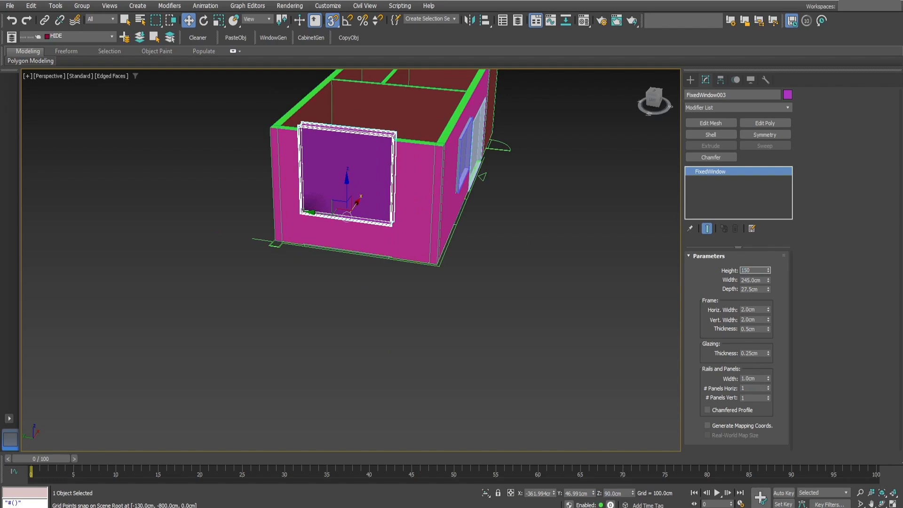
pyautogui.press('Return')
pyautogui.keyDown('alt'); pyautogui.moveTo(486, 174); pyautogui.dragTo(407, 244, button='middle'); pyautogui.keyUp('alt')
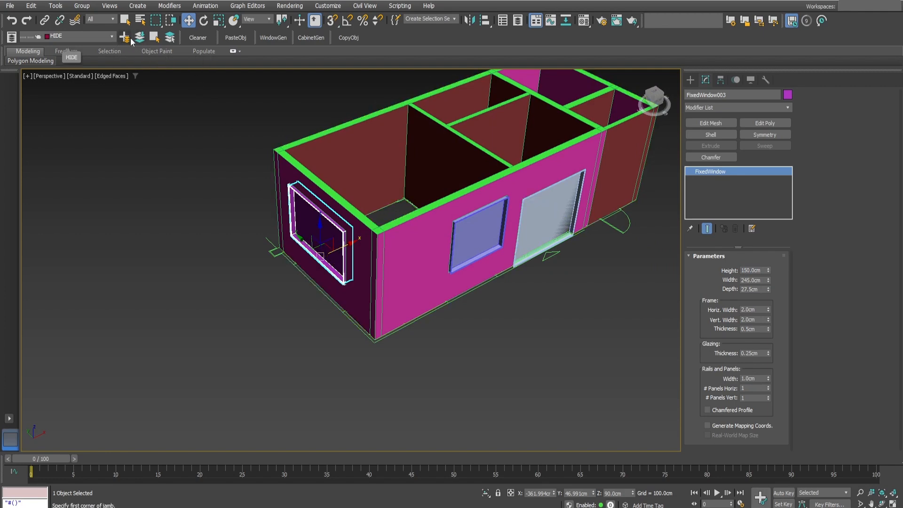
pyautogui.moveTo(611, 214); pyautogui.dragTo(514, 280, button='middle')
# Step: Create a Pivot door at the north doorway of the west partition, 80 cm wide, 12 cm deep and about 23 cm high
pyautogui.press('t')
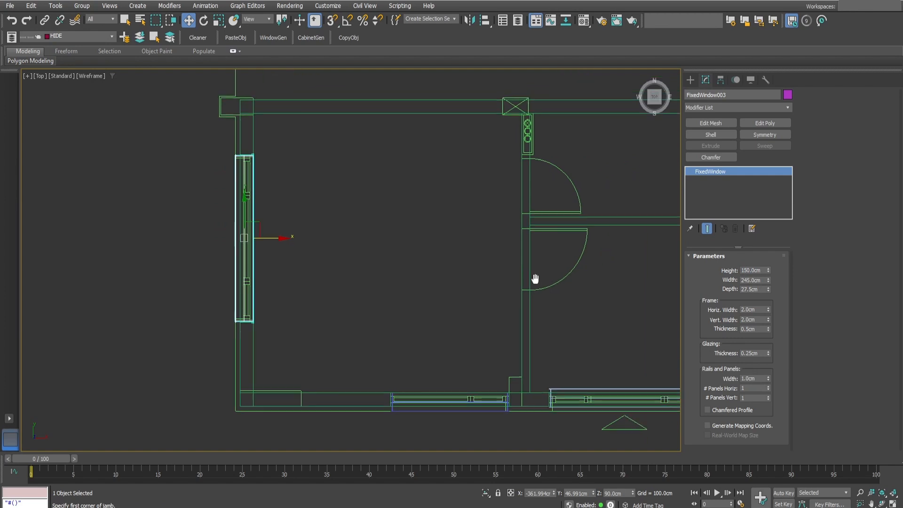
pyautogui.moveTo(563, 272); pyautogui.dragTo(348, 283, button='middle')
pyautogui.moveTo(499, 298); pyautogui.dragTo(452, 282, button='middle')
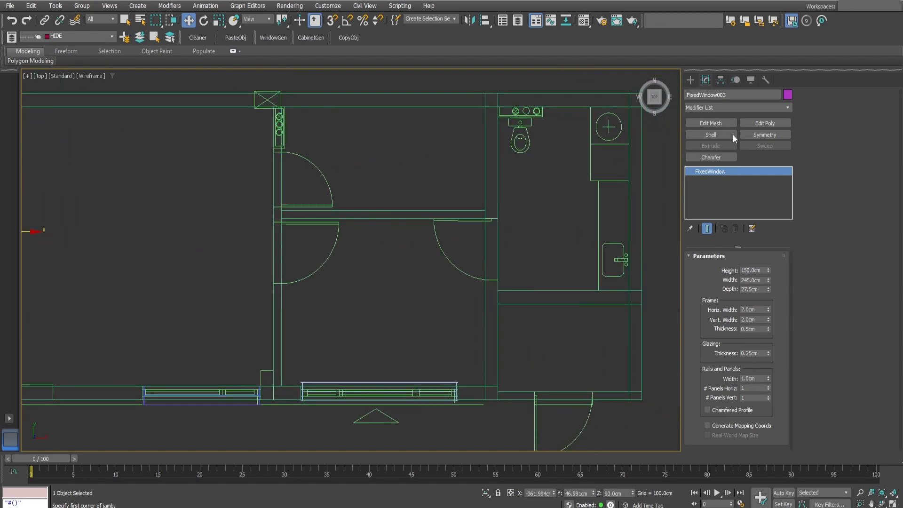
pyautogui.click(690, 80)
pyautogui.click(748, 110)
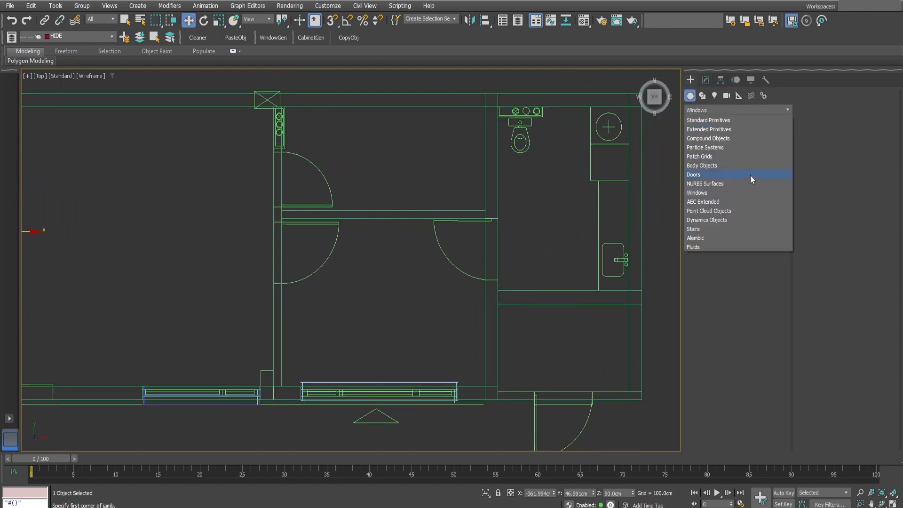
pyautogui.click(694, 175)
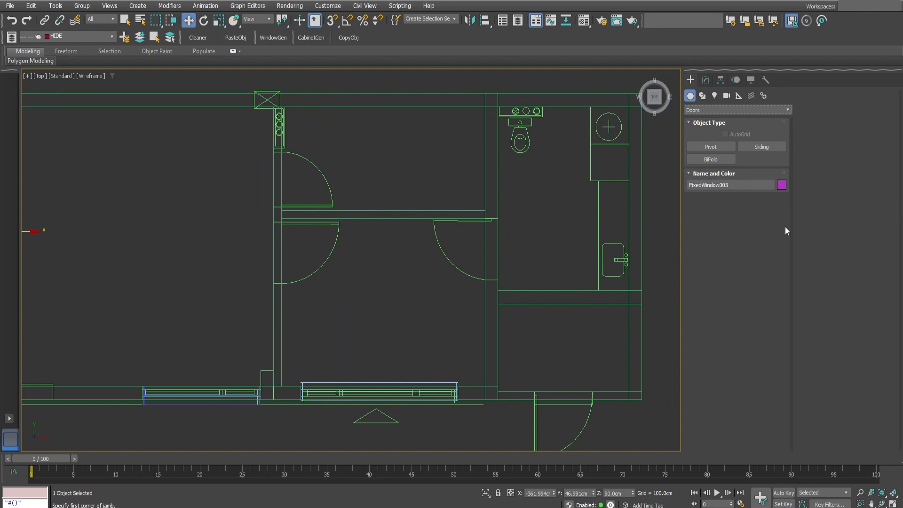
pyautogui.click(709, 150)
pyautogui.scroll(5, 411, 198)
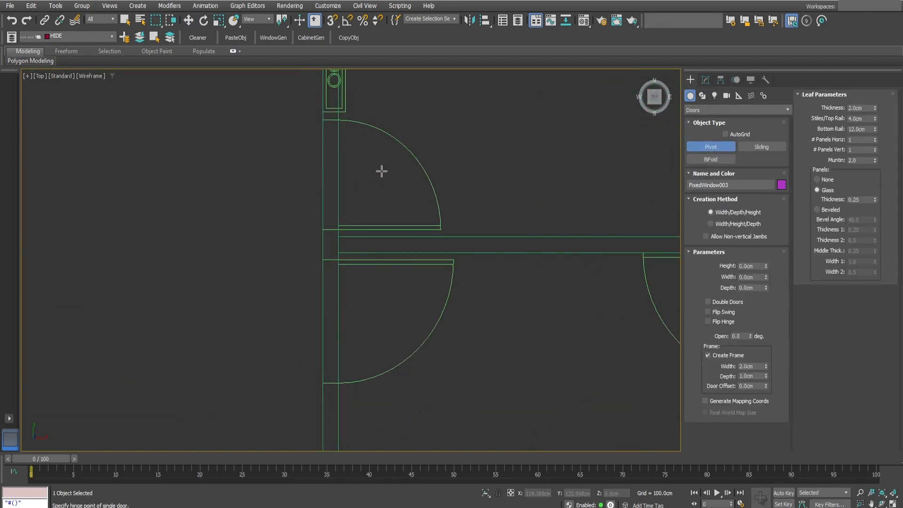
pyautogui.press('s')
pyautogui.moveTo(322, 119); pyautogui.dragTo(323, 232)
pyautogui.click(340, 216)
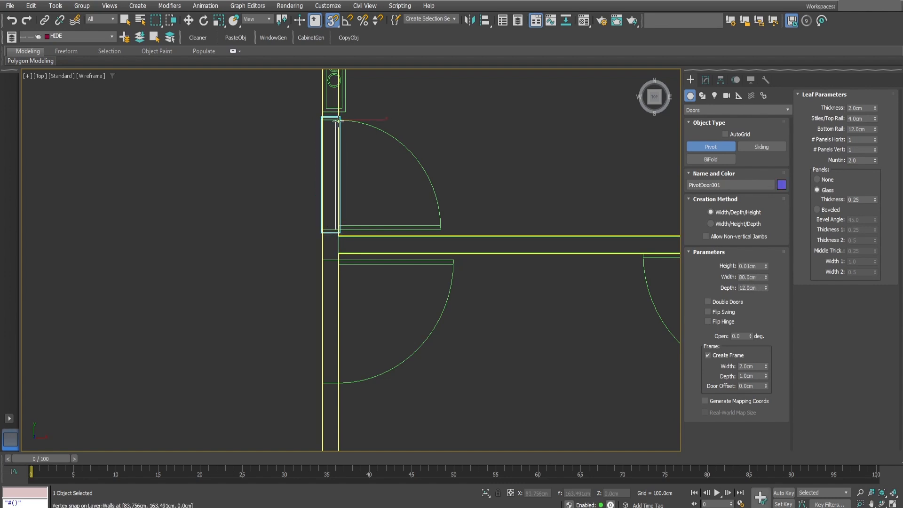
pyautogui.click(531, 89)
pyautogui.rightClick(531, 89)
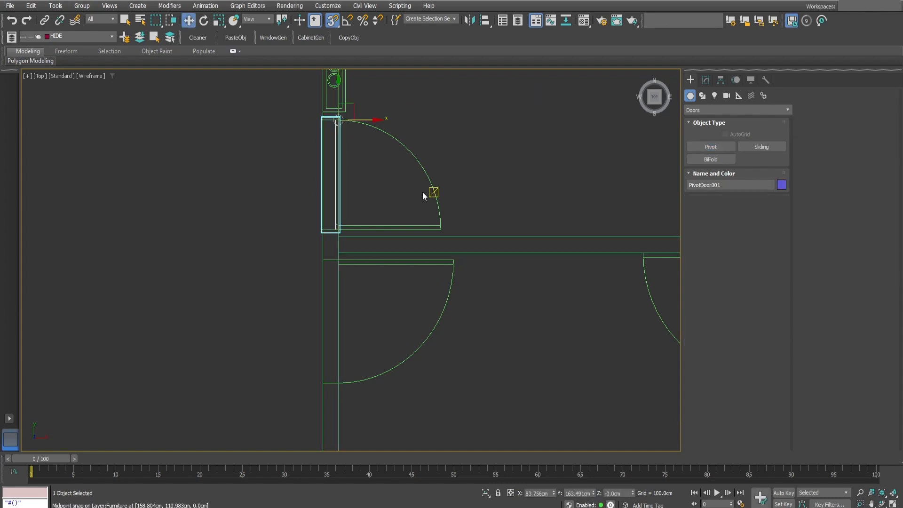
# Step: Set the new pivot door's height to 210 cm
pyautogui.press('p')
pyautogui.press('z')
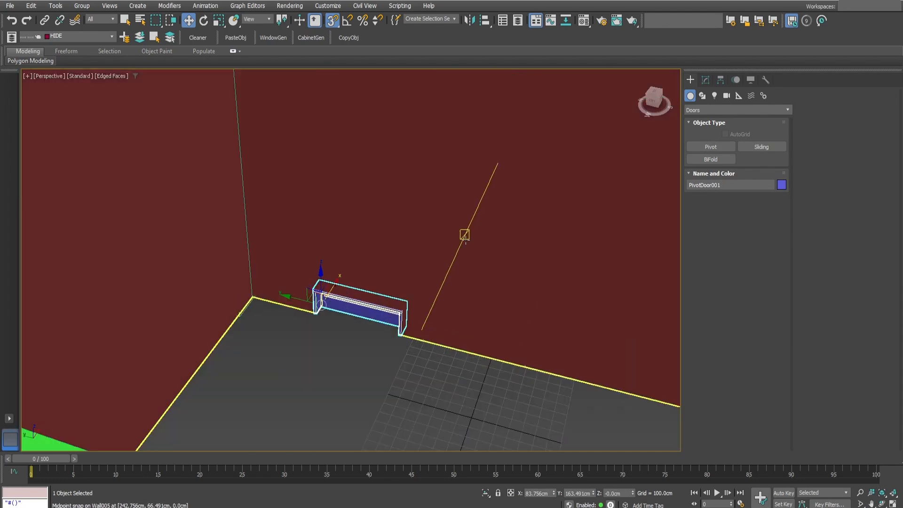
pyautogui.click(705, 80)
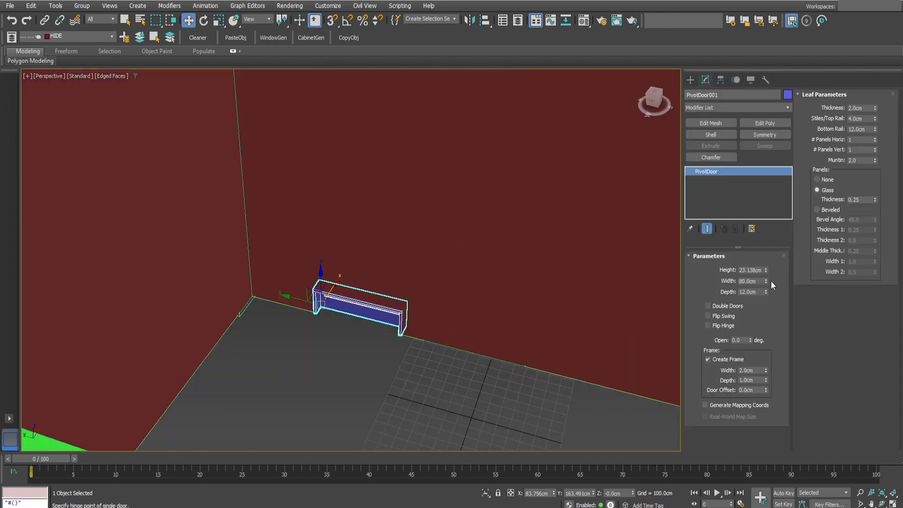
pyautogui.write('210')
pyautogui.press('Return')
pyautogui.moveTo(349, 171); pyautogui.dragTo(366, 272, button='middle')
pyautogui.scroll(-3, 366, 272)
pyautogui.moveTo(420, 292); pyautogui.dragTo(318, 291, button='middle')
pyautogui.keyDown('alt'); pyautogui.moveTo(325, 333); pyautogui.dragTo(327, 324, button='middle'); pyautogui.keyUp('alt')
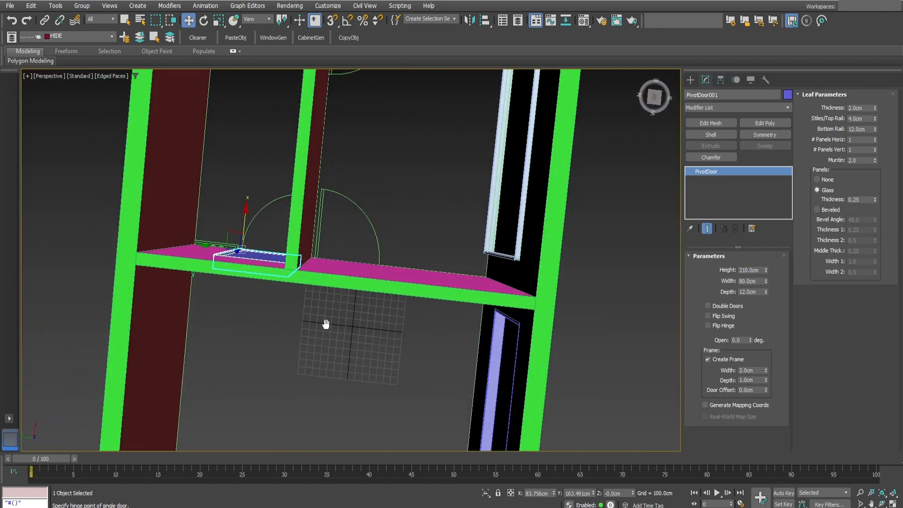
# Step: Copy the pivot door to the doorway south of it in the same partition and set the copy's width to 90 cm
pyautogui.scroll(3, 240, 250)
pyautogui.moveTo(240, 251)
pyautogui.mouseDown(button='middle')
pyautogui.moveTo(247, 227)
pyautogui.moveTo(333, 228)
pyautogui.mouseUp(button='middle')
pyautogui.press('t')
pyautogui.moveTo(369, 100)
pyautogui.keyDown('shift'); pyautogui.mouseDown()
pyautogui.moveTo(377, 268)
pyautogui.moveTo(368, 251)
pyautogui.mouseUp(); pyautogui.keyUp('shift')
pyautogui.press('s')
pyautogui.scroll(5, 362, 254)
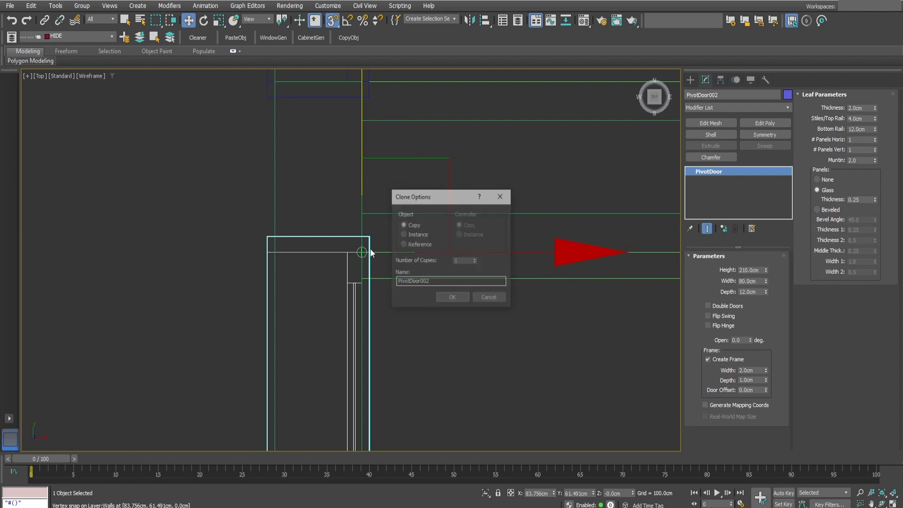
pyautogui.click(454, 298)
pyautogui.scroll(-5, 427, 247)
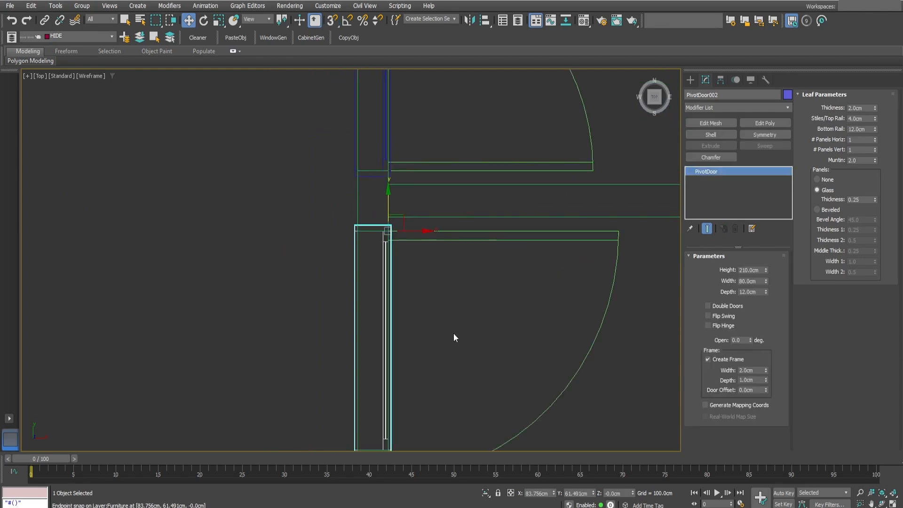
pyautogui.moveTo(458, 323); pyautogui.dragTo(447, 215, button='middle')
pyautogui.click(741, 281)
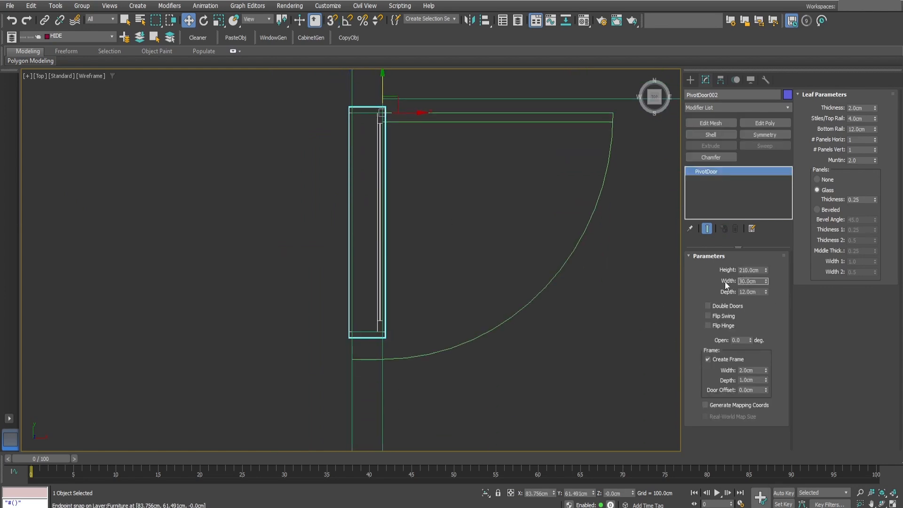
pyautogui.press('Return')
# Step: Copy the 90 cm door east to the doorway in the wall beside the kitchen, snapping it to the wall's east face
pyautogui.moveTo(526, 294); pyautogui.dragTo(351, 316, button='middle')
pyautogui.scroll(-5, 328, 307)
pyautogui.moveTo(443, 312); pyautogui.dragTo(337, 303, button='middle')
pyautogui.moveTo(225, 238)
pyautogui.keyDown('shift'); pyautogui.mouseDown()
pyautogui.moveTo(503, 236)
pyautogui.moveTo(456, 246)
pyautogui.moveTo(451, 227)
pyautogui.mouseUp(); pyautogui.keyUp('shift')
pyautogui.scroll(5, 504, 236)
pyautogui.press('s')
pyautogui.click(451, 298)
pyautogui.press('s')
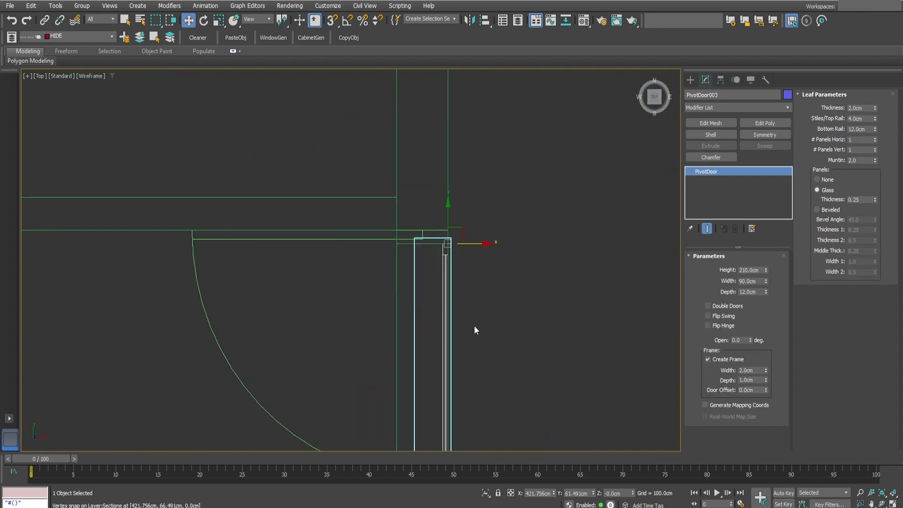
# Step: Increase the east door's depth to 20.4 cm so it spans the thicker wall
pyautogui.moveTo(475, 329); pyautogui.dragTo(454, 238, button='middle')
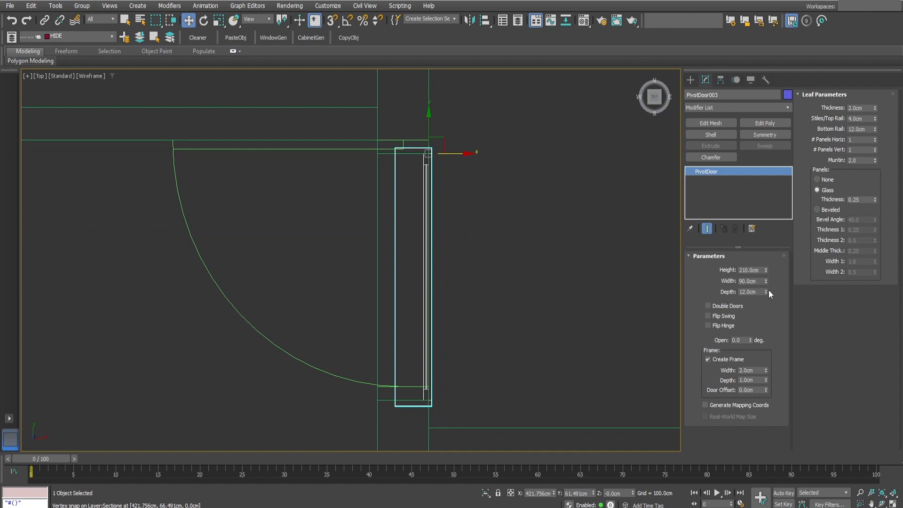
pyautogui.moveTo(765, 292); pyautogui.dragTo(765, 255)
pyautogui.moveTo(436, 223); pyautogui.dragTo(443, 228, button='middle')
pyautogui.moveTo(540, 276); pyautogui.dragTo(630, 270, button='middle')
# Step: Hide the HIDE layer holding the doors and windows, and clear the selection
pyautogui.press('p')
pyautogui.scroll(-3, 524, 256)
pyautogui.moveTo(521, 176); pyautogui.dragTo(466, 392, button='middle')
pyautogui.moveTo(463, 256); pyautogui.dragTo(464, 355, button='middle')
pyautogui.keyDown('alt'); pyautogui.moveTo(465, 354); pyautogui.dragTo(235, 339, button='middle'); pyautogui.keyUp('alt')
pyautogui.moveTo(318, 371); pyautogui.dragTo(438, 291, button='middle')
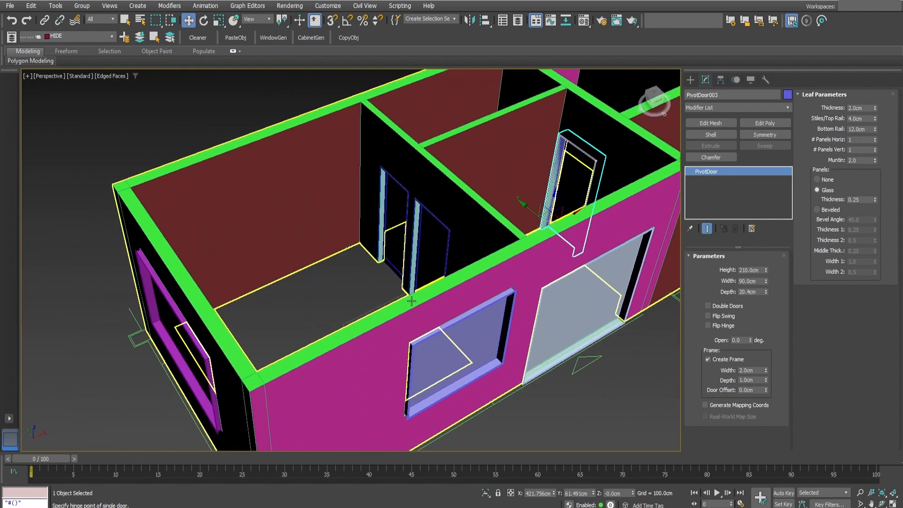
pyautogui.scroll(3, 376, 274)
pyautogui.moveTo(377, 274); pyautogui.dragTo(366, 280, button='middle')
pyautogui.keyDown('alt'); pyautogui.moveTo(366, 280); pyautogui.dragTo(361, 280, button='middle'); pyautogui.keyUp('alt')
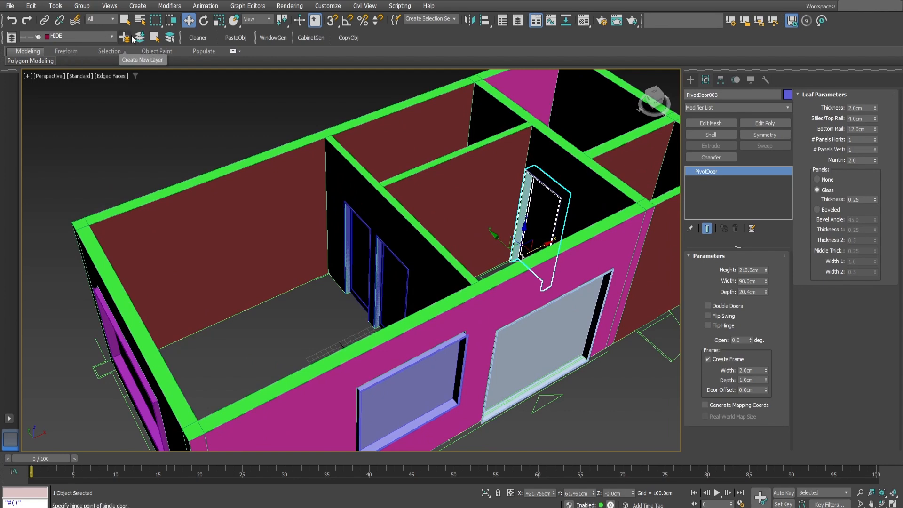
pyautogui.click(100, 37)
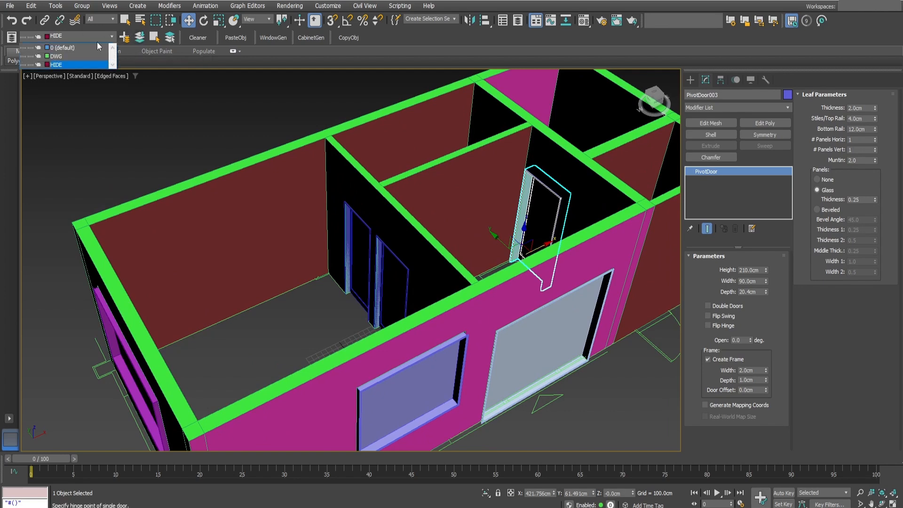
pyautogui.click(26, 64)
pyautogui.click(255, 139)
pyautogui.scroll(-4, 257, 213)
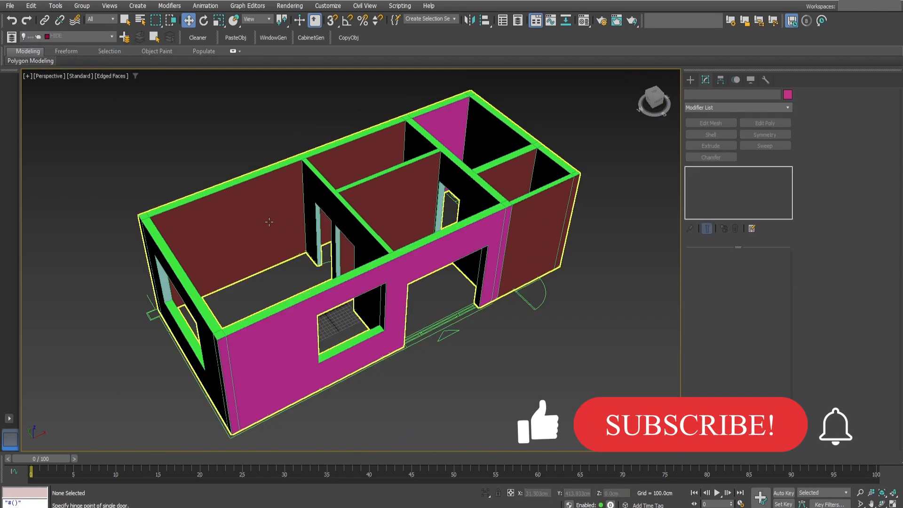
# Step: Select the walls and examine the door and window openings cut in them from several sides
pyautogui.keyDown('alt'); pyautogui.moveTo(258, 216); pyautogui.dragTo(430, 255, button='middle'); pyautogui.keyUp('alt')
pyautogui.scroll(3, 484, 278)
pyautogui.click(523, 254)
pyautogui.moveTo(421, 146); pyautogui.dragTo(320, 305, button='middle')
pyautogui.moveTo(321, 305); pyautogui.dragTo(344, 272, button='middle')
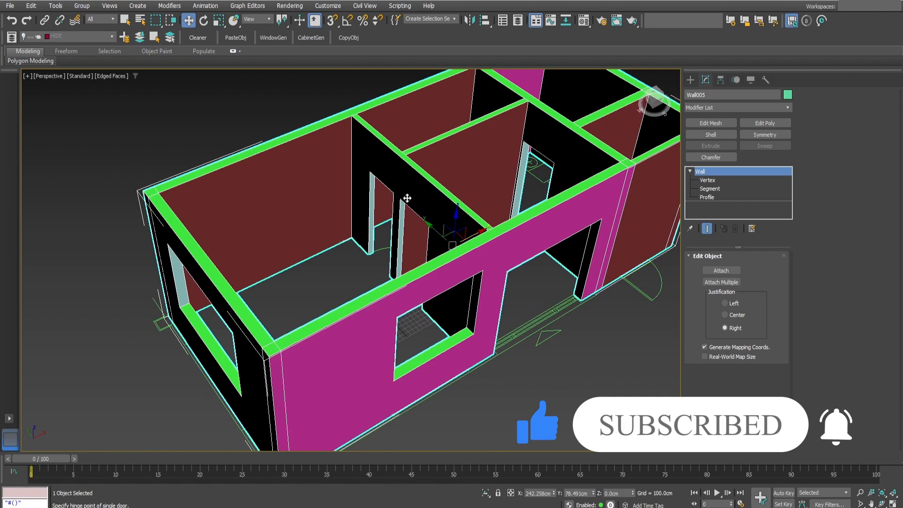
pyautogui.keyDown('alt'); pyautogui.moveTo(598, 322); pyautogui.dragTo(556, 331, button='middle'); pyautogui.keyUp('alt')
pyautogui.keyDown('alt'); pyautogui.moveTo(342, 273); pyautogui.dragTo(398, 272, button='middle'); pyautogui.keyUp('alt')
pyautogui.keyDown('alt'); pyautogui.moveTo(481, 337); pyautogui.dragTo(414, 316, button='middle'); pyautogui.keyUp('alt')
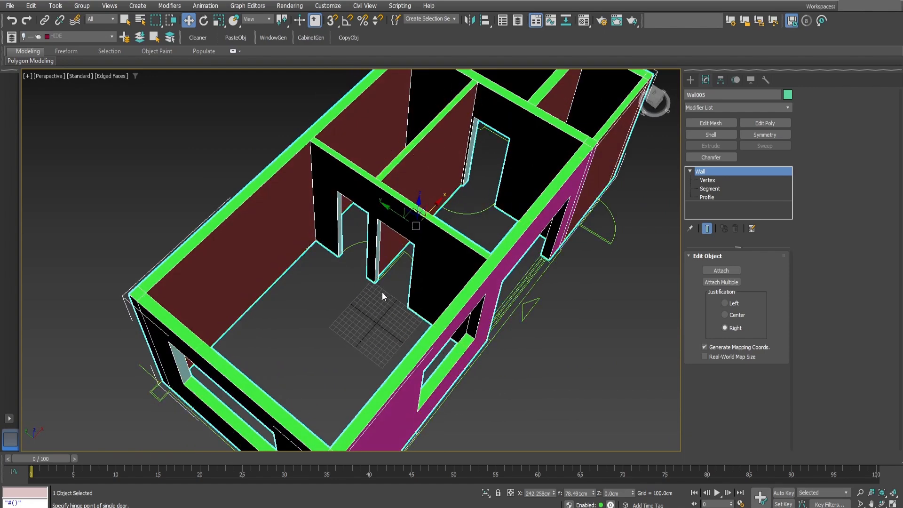
pyautogui.keyDown('alt'); pyautogui.moveTo(469, 373); pyautogui.dragTo(440, 359, button='middle'); pyautogui.keyUp('alt')
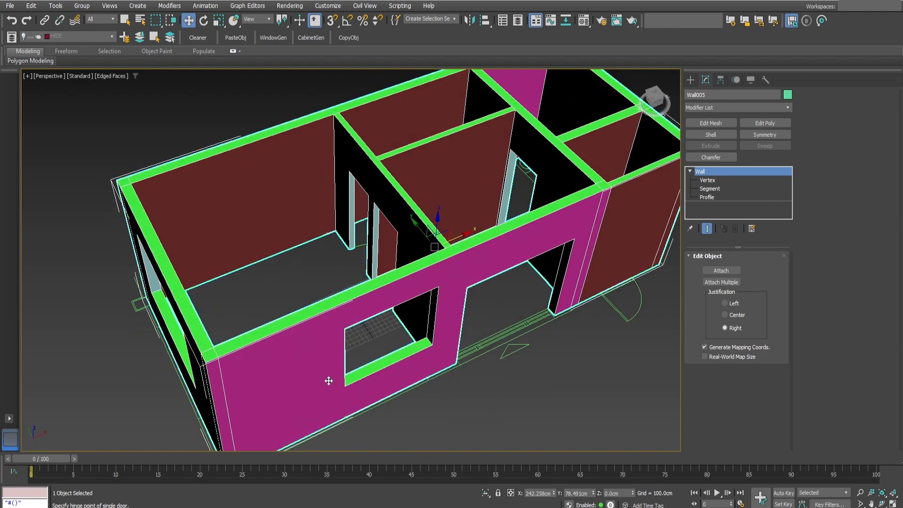
pyautogui.keyDown('alt'); pyautogui.moveTo(421, 318); pyautogui.dragTo(400, 331, button='middle'); pyautogui.keyUp('alt')
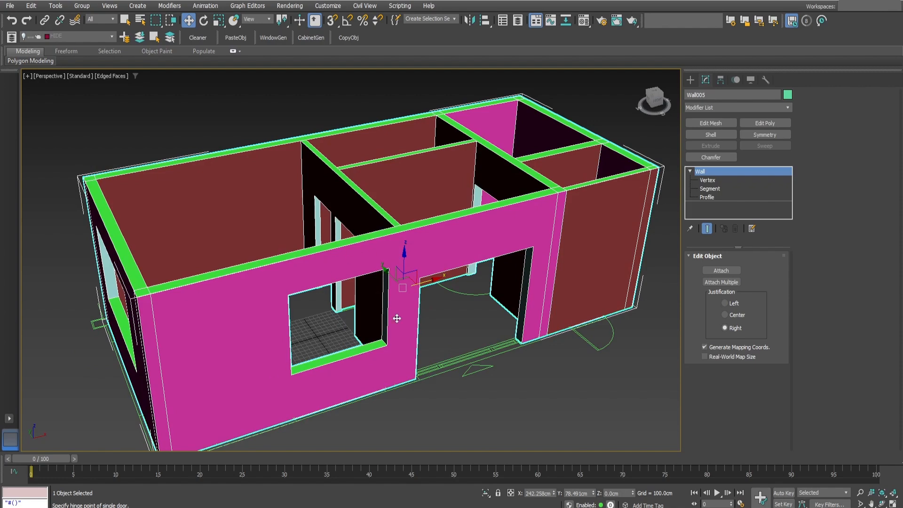
pyautogui.keyDown('alt'); pyautogui.moveTo(495, 315); pyautogui.dragTo(407, 298, button='middle'); pyautogui.keyUp('alt')
pyautogui.keyDown('alt'); pyautogui.moveTo(409, 335); pyautogui.dragTo(354, 315, button='middle'); pyautogui.keyUp('alt')
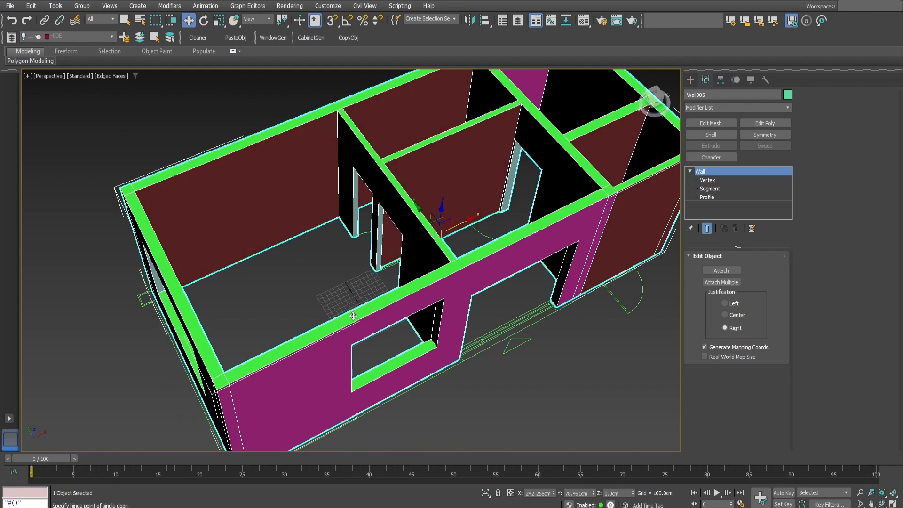
pyautogui.moveTo(353, 316); pyautogui.dragTo(385, 350, button='middle')
pyautogui.moveTo(531, 382); pyautogui.dragTo(506, 344, button='middle')
pyautogui.moveTo(447, 352); pyautogui.dragTo(456, 326, button='middle')
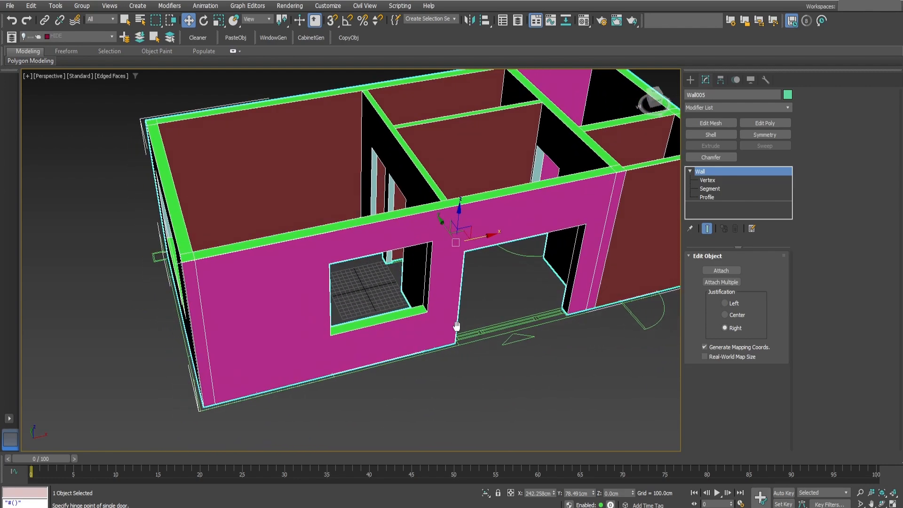
pyautogui.keyDown('alt'); pyautogui.moveTo(381, 314); pyautogui.dragTo(467, 335, button='middle'); pyautogui.keyUp('alt')
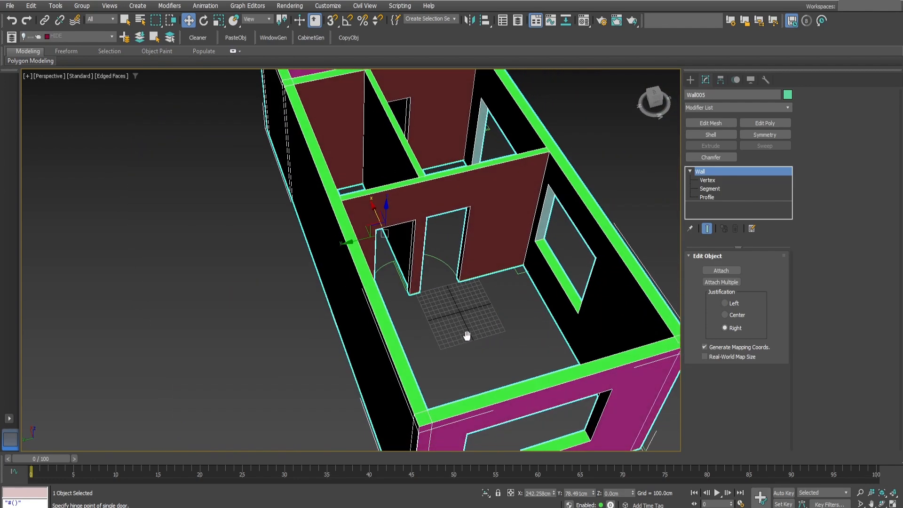
# Step: Open the uPVC Window Generator and set its dialog aside so the south wall's window opening stays clear
pyautogui.scroll(-3, 513, 319)
pyautogui.keyDown('alt'); pyautogui.moveTo(517, 309); pyautogui.dragTo(447, 294, button='middle'); pyautogui.keyUp('alt')
pyautogui.click(281, 39)
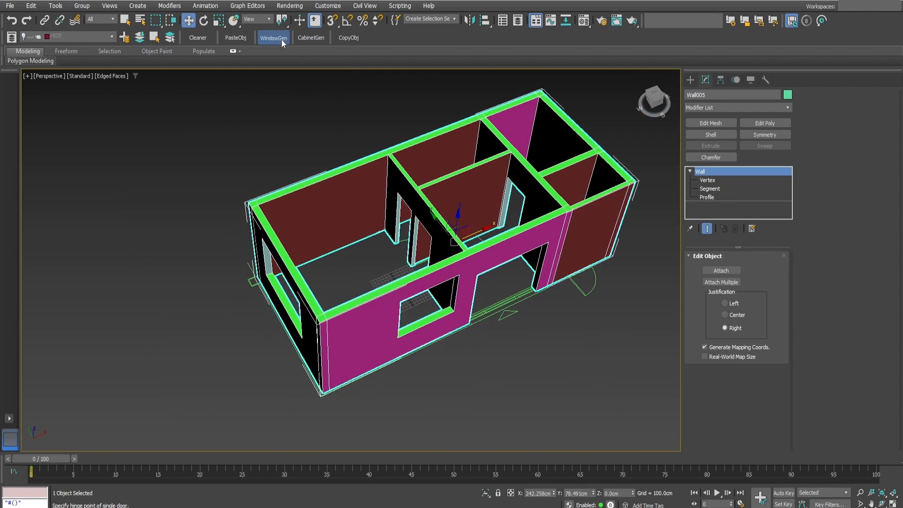
pyautogui.moveTo(466, 115); pyautogui.dragTo(607, 141)
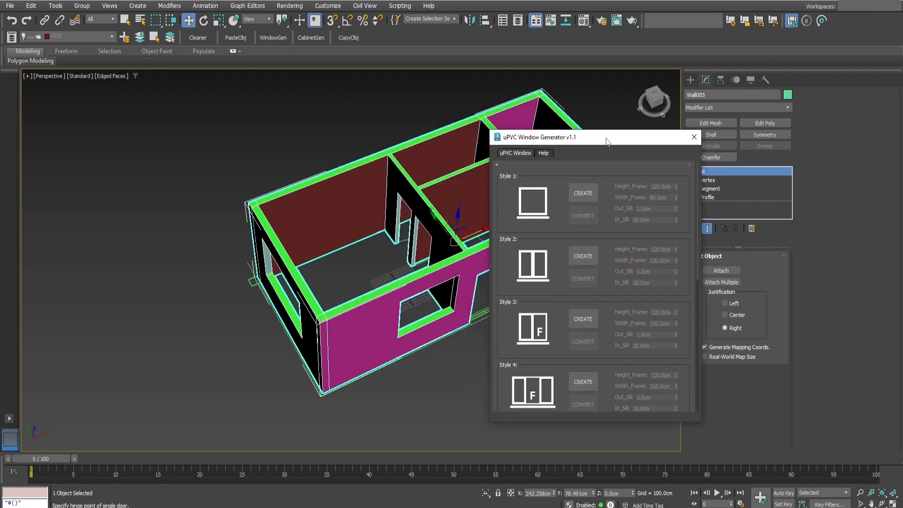
pyautogui.moveTo(417, 282); pyautogui.dragTo(336, 290, button='middle')
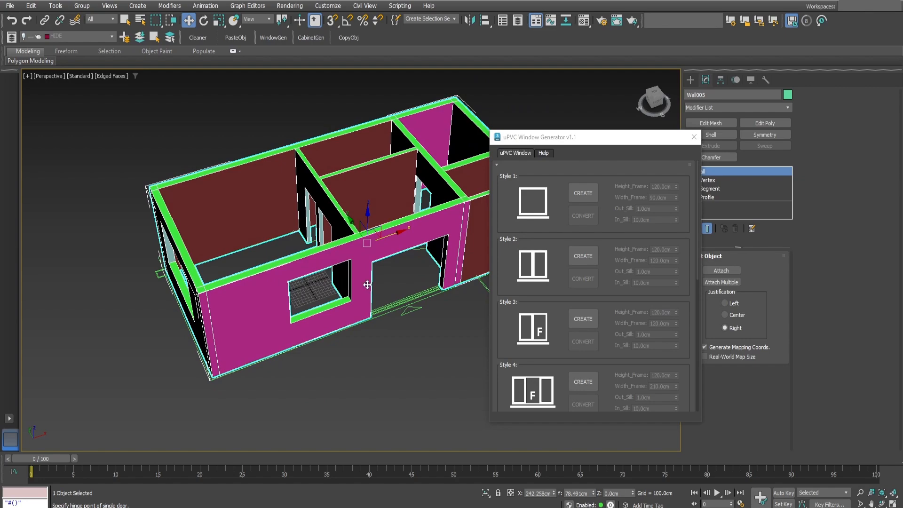
pyautogui.scroll(2, 318, 311)
pyautogui.keyDown('alt'); pyautogui.moveTo(334, 312); pyautogui.dragTo(309, 370, button='middle'); pyautogui.keyUp('alt')
pyautogui.scroll(-3, 275, 330)
pyautogui.keyDown('alt'); pyautogui.moveTo(309, 370); pyautogui.dragTo(323, 363, button='middle'); pyautogui.keyUp('alt')
pyautogui.scroll(6, 264, 382)
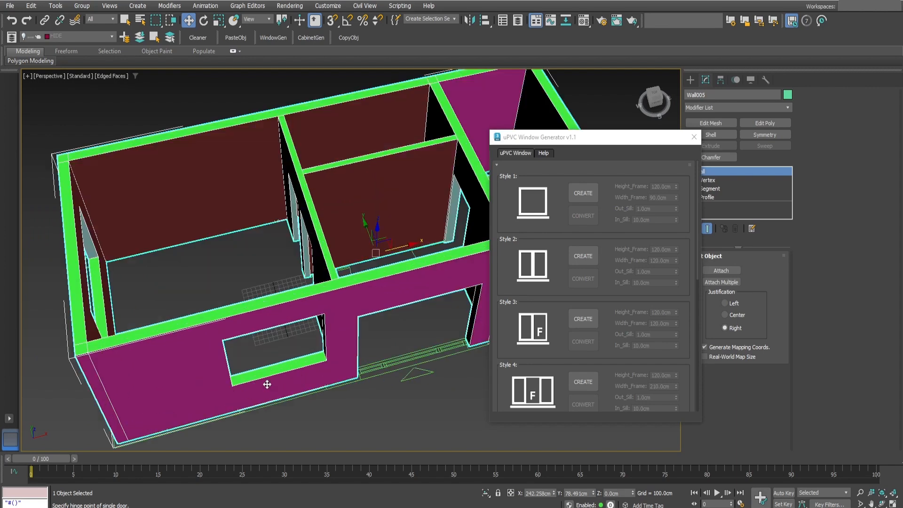
# Step: In wireframe display, create a Style 3 window with a frame height of 150 cm and a frame width of 185 cm
pyautogui.press('F3')
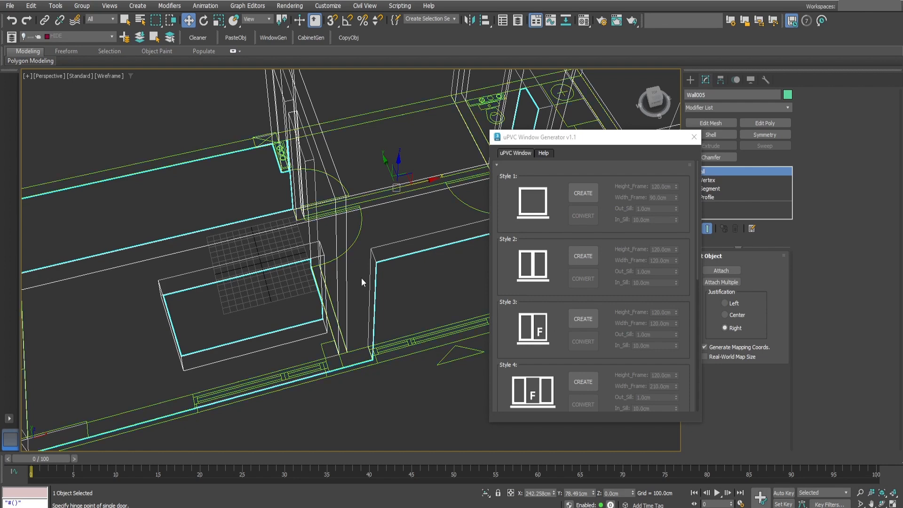
pyautogui.scroll(-4, 358, 272)
pyautogui.click(582, 320)
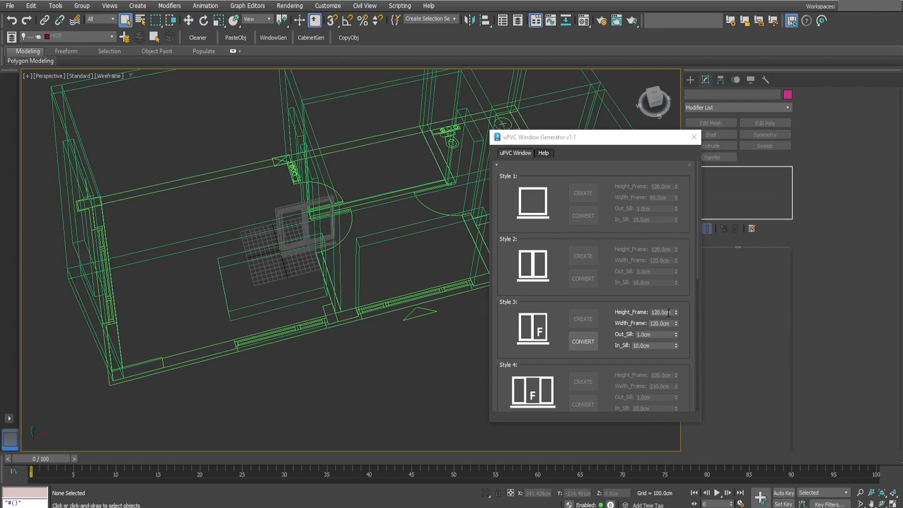
pyautogui.click(278, 210)
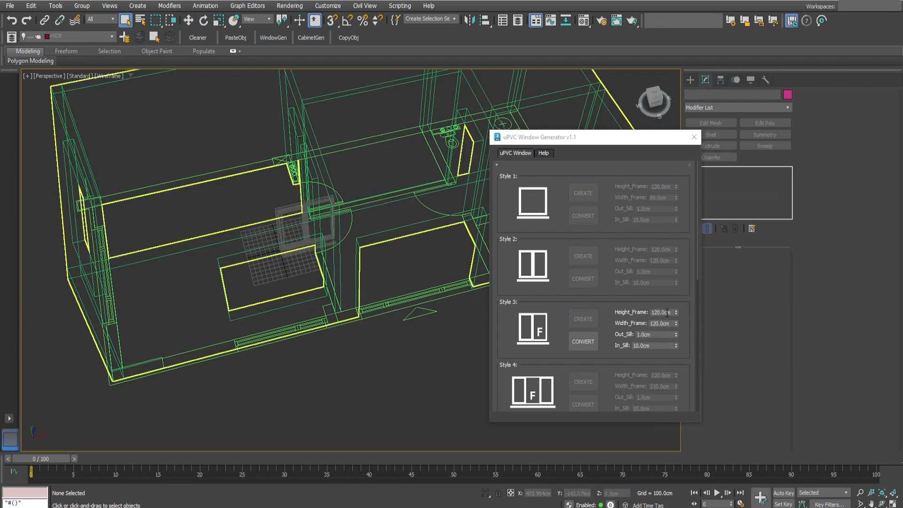
pyautogui.doubleClick(666, 313)
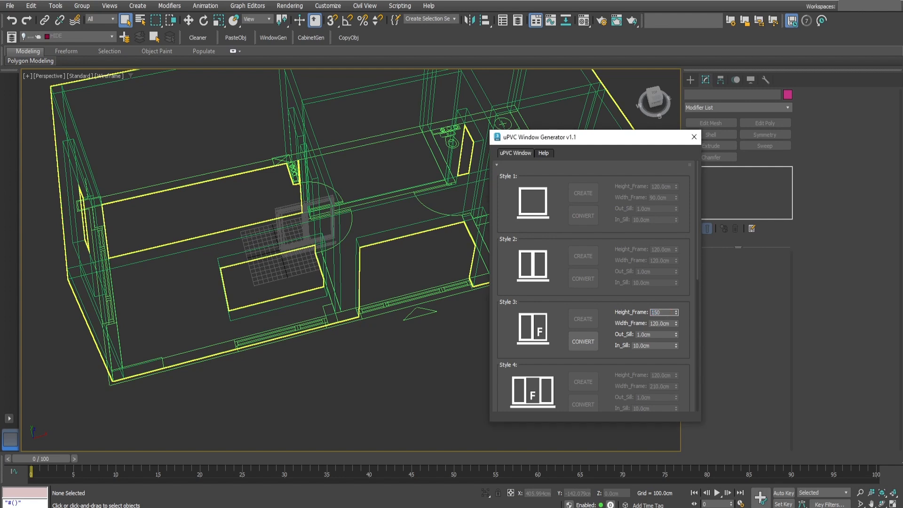
pyautogui.press('Return')
pyautogui.click(656, 322)
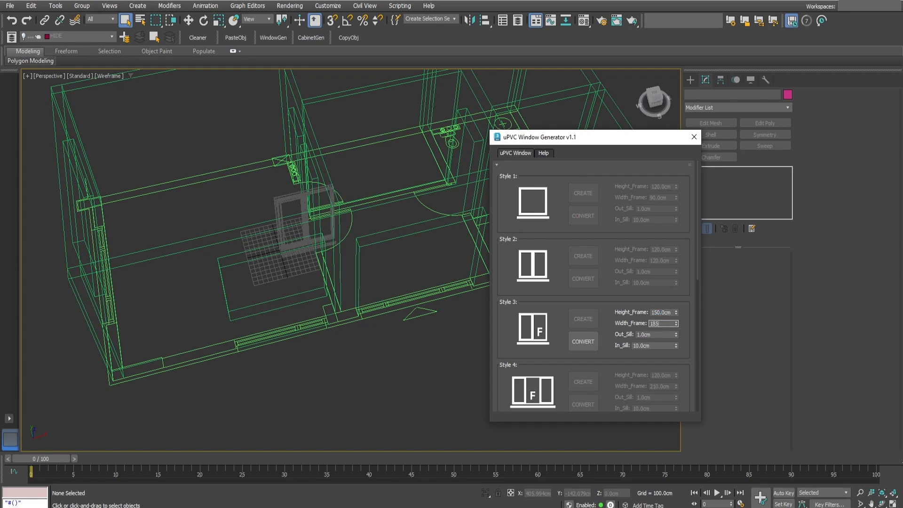
pyautogui.press('Return')
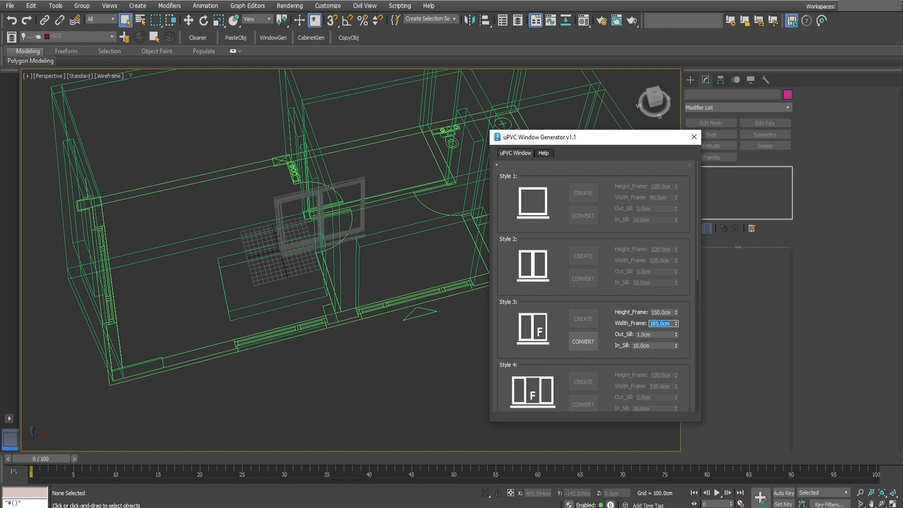
# Step: Examine the generated window and look through the generator's other styles, up to Style 8
pyautogui.scroll(5, 320, 207)
pyautogui.moveTo(609, 268); pyautogui.dragTo(605, 241)
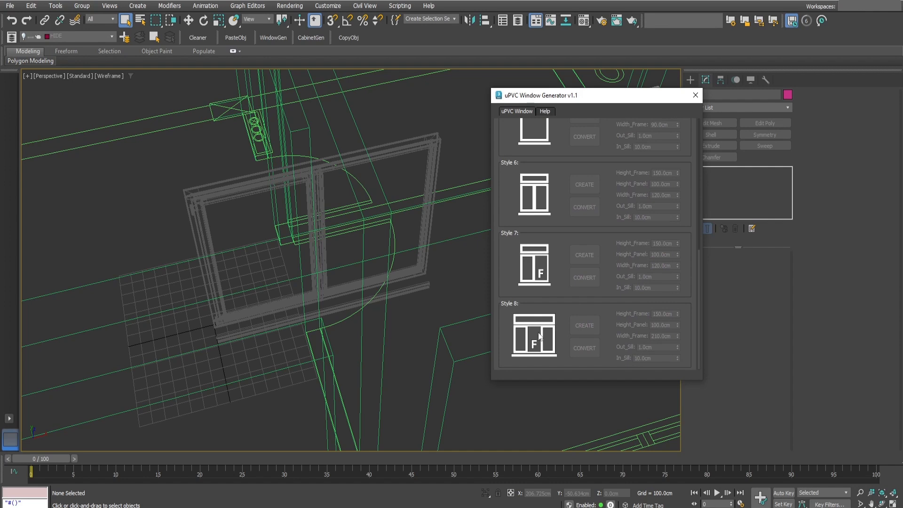
pyautogui.moveTo(500, 199); pyautogui.dragTo(505, 279)
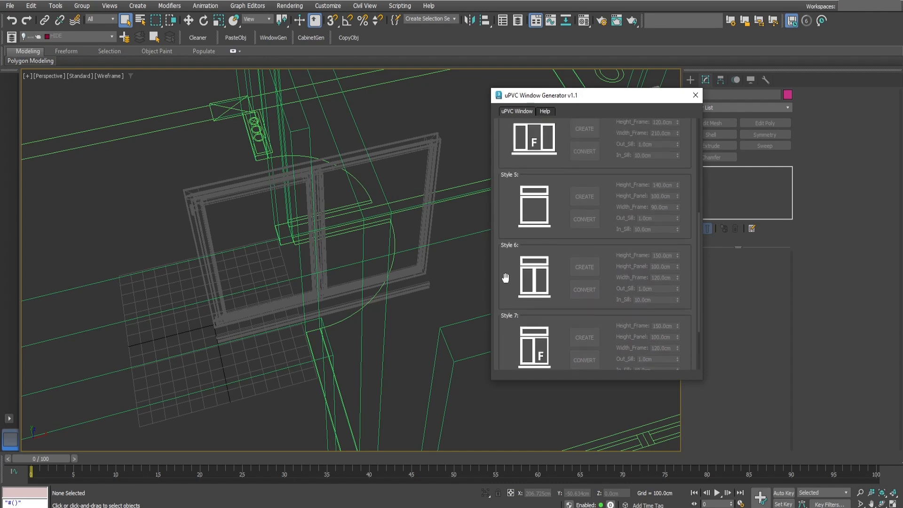
pyautogui.moveTo(502, 134); pyautogui.dragTo(510, 241)
pyautogui.moveTo(568, 149); pyautogui.dragTo(564, 207)
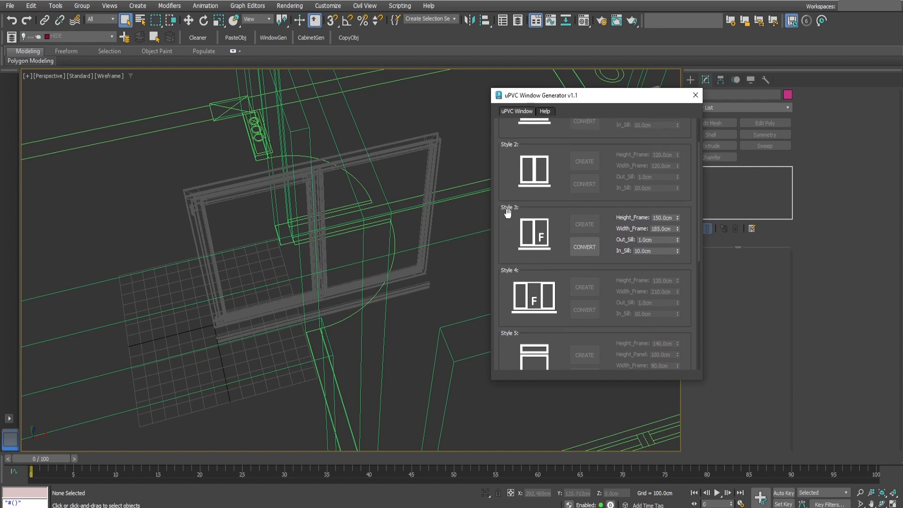
pyautogui.scroll(3, 543, 125)
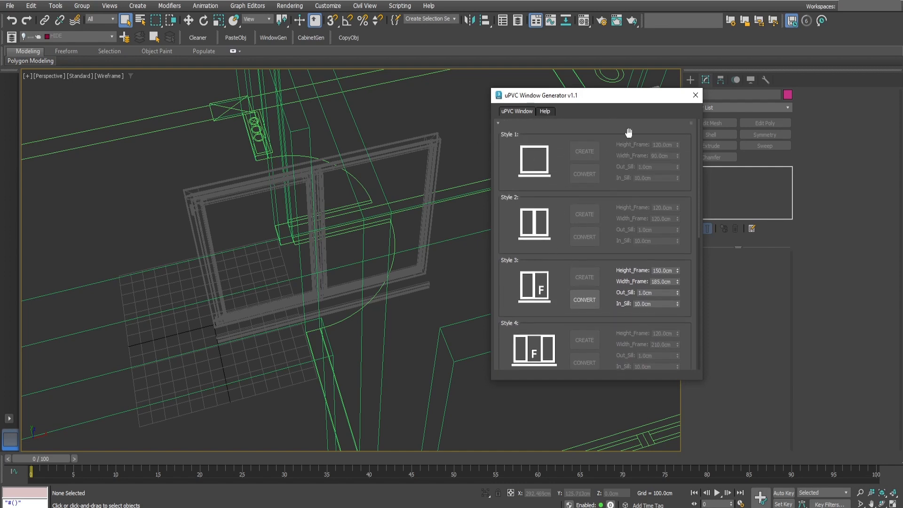
# Step: Close the window generator, select only the new window's parts, and isolate them
pyautogui.click(695, 95)
pyautogui.scroll(-2, 442, 268)
pyautogui.scroll(-5, 441, 263)
pyautogui.moveTo(423, 253); pyautogui.dragTo(321, 331)
pyautogui.keyDown('alt'); pyautogui.moveTo(548, 335); pyautogui.dragTo(524, 296); pyautogui.keyUp('alt')
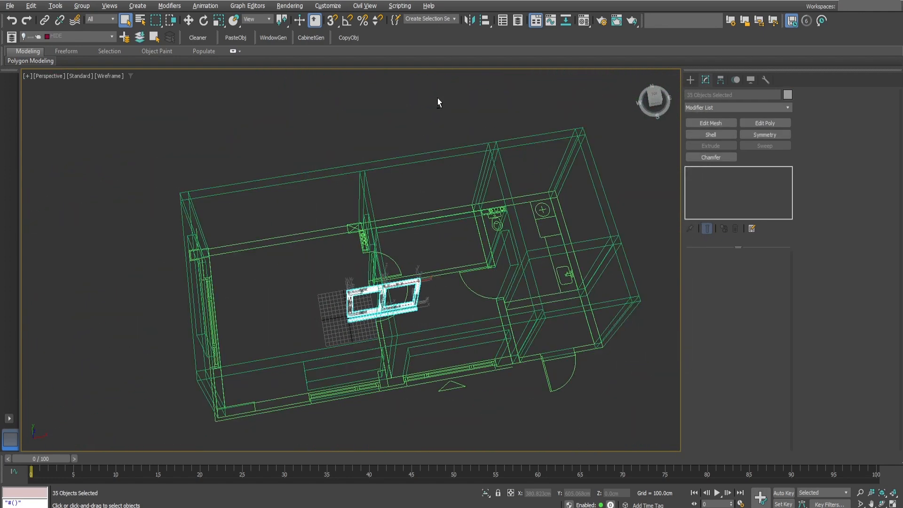
pyautogui.click(484, 493)
# Step: Attach all the window parts into one editable poly using Match Material IDs to Material, and exit isolation
pyautogui.moveTo(403, 351); pyautogui.dragTo(436, 303, button='middle')
pyautogui.scroll(5, 436, 304)
pyautogui.scroll(-5, 436, 303)
pyautogui.click(487, 311)
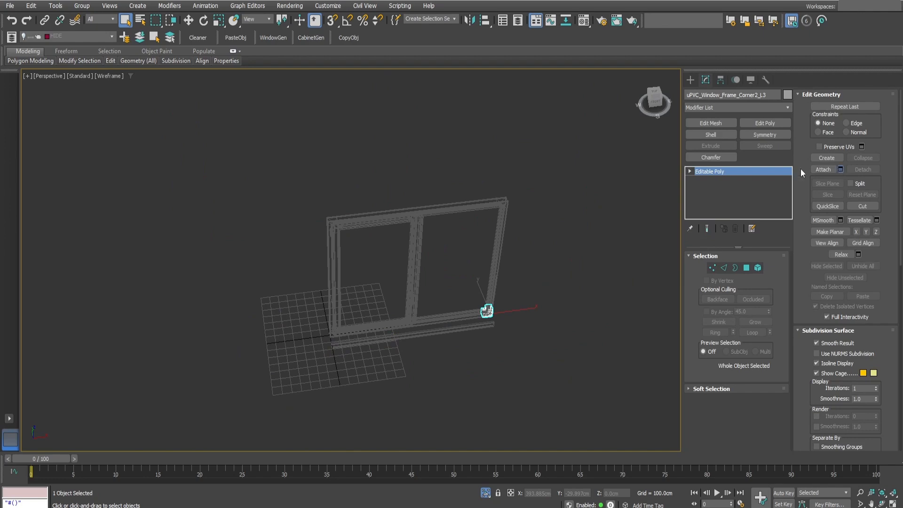
pyautogui.click(841, 169)
pyautogui.click(155, 273)
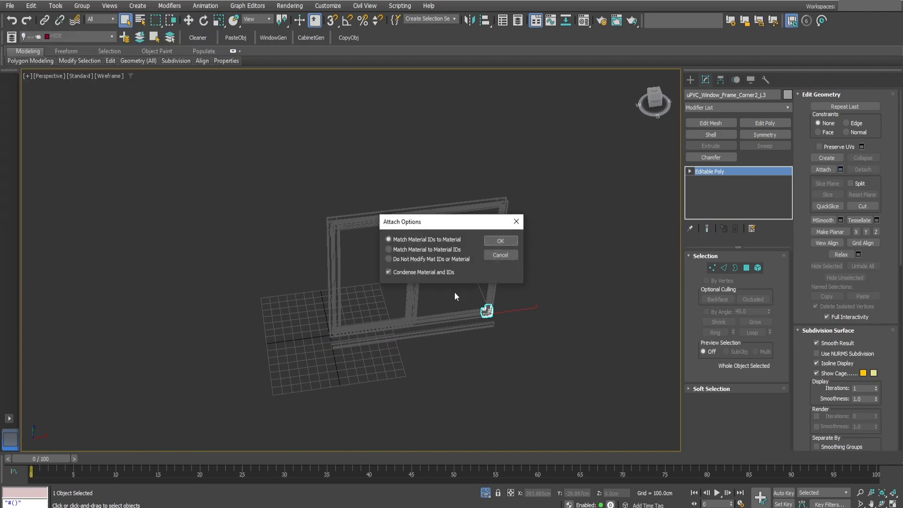
pyautogui.click(501, 240)
pyautogui.keyDown('alt'); pyautogui.moveTo(447, 318); pyautogui.dragTo(482, 306, button='middle'); pyautogui.keyUp('alt')
pyautogui.click(486, 492)
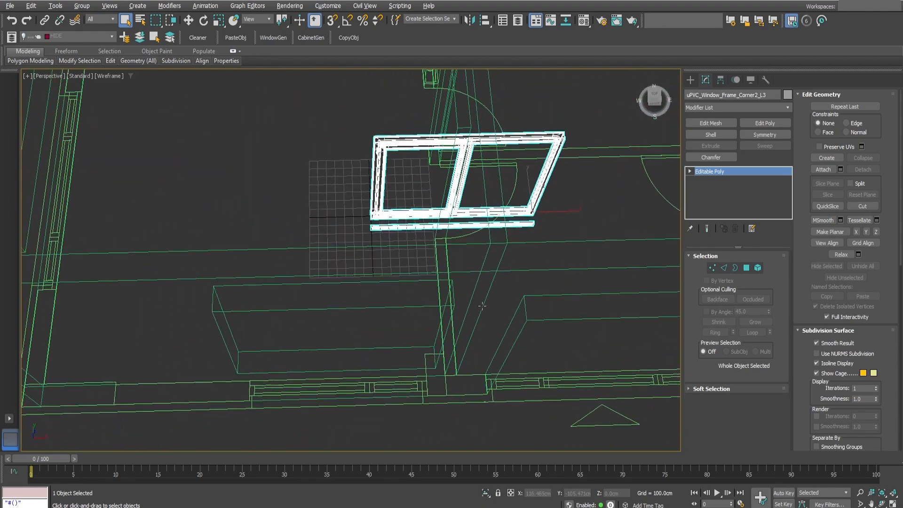
# Step: Move the attached window close to the smaller opening in the south wall, using the top view to place it
pyautogui.scroll(-3, 481, 306)
pyautogui.press('w')
pyautogui.moveTo(533, 215); pyautogui.dragTo(455, 312)
pyautogui.press('t')
pyautogui.press('z')
pyautogui.scroll(-2, 455, 306)
pyautogui.scroll(4, 467, 263)
pyautogui.moveTo(555, 247); pyautogui.dragTo(523, 315)
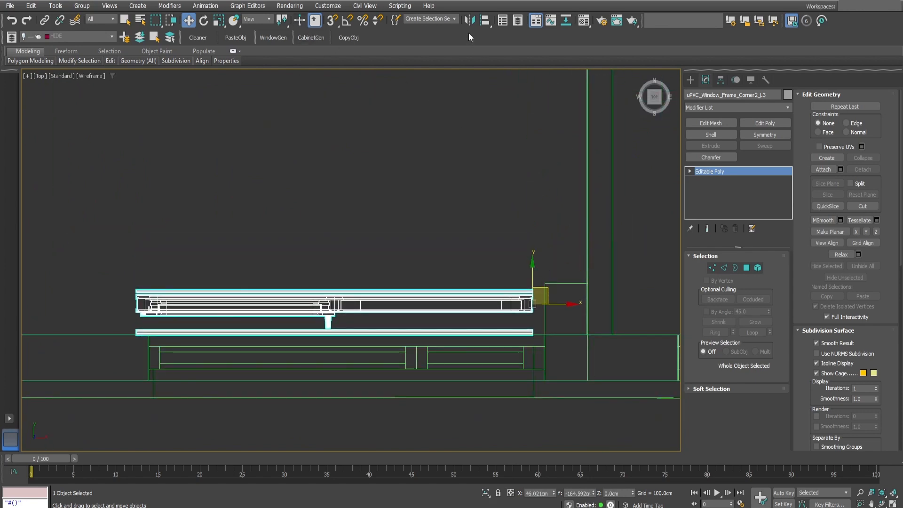
# Step: Mirror the window along X and align it with the opening's west end, shifted about 8.4 cm into the wall
pyautogui.click(469, 20)
pyautogui.click(440, 333)
pyautogui.moveTo(547, 289); pyautogui.dragTo(149, 347)
pyautogui.press('s')
pyautogui.press('s')
pyautogui.moveTo(420, 362); pyautogui.dragTo(441, 330, button='middle')
pyautogui.moveTo(173, 277); pyautogui.dragTo(171, 300)
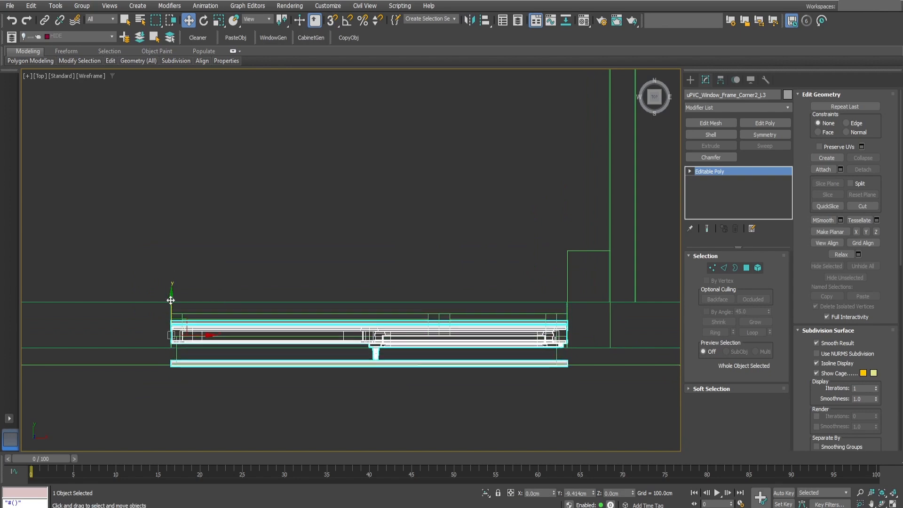
# Step: Raise the window to the opening's sill at Z 90 cm with snapping, and restore shaded display with edges
pyautogui.moveTo(417, 302); pyautogui.dragTo(387, 258, button='middle')
pyautogui.press('p')
pyautogui.scroll(-2, 379, 329)
pyautogui.keyDown('alt'); pyautogui.moveTo(379, 329); pyautogui.dragTo(352, 419, button='middle'); pyautogui.keyUp('alt')
pyautogui.press('s')
pyautogui.moveTo(349, 354); pyautogui.dragTo(342, 291)
pyautogui.press('s')
pyautogui.moveTo(420, 278)
pyautogui.keyDown('alt'); pyautogui.mouseDown(button='middle')
pyautogui.moveTo(389, 286)
pyautogui.moveTo(399, 296)
pyautogui.moveTo(444, 285)
pyautogui.moveTo(474, 312)
pyautogui.mouseUp(button='middle'); pyautogui.keyUp('alt')
pyautogui.press('F3')
pyautogui.press('F4')
# Step: Mirror the window along Y without cloning so its handle faces the room interior
pyautogui.scroll(5, 378, 261)
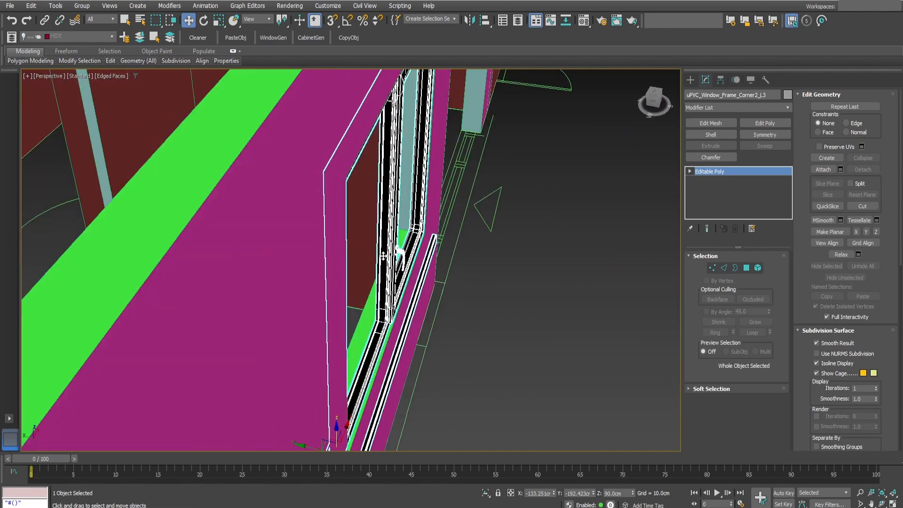
pyautogui.keyDown('alt'); pyautogui.moveTo(375, 264); pyautogui.dragTo(329, 289, button='middle'); pyautogui.keyUp('alt')
pyautogui.moveTo(394, 280)
pyautogui.keyDown('alt'); pyautogui.mouseDown(button='middle')
pyautogui.moveTo(339, 281)
pyautogui.moveTo(363, 288)
pyautogui.moveTo(369, 303)
pyautogui.mouseUp(button='middle'); pyautogui.keyUp('alt')
pyautogui.scroll(-5, 385, 282)
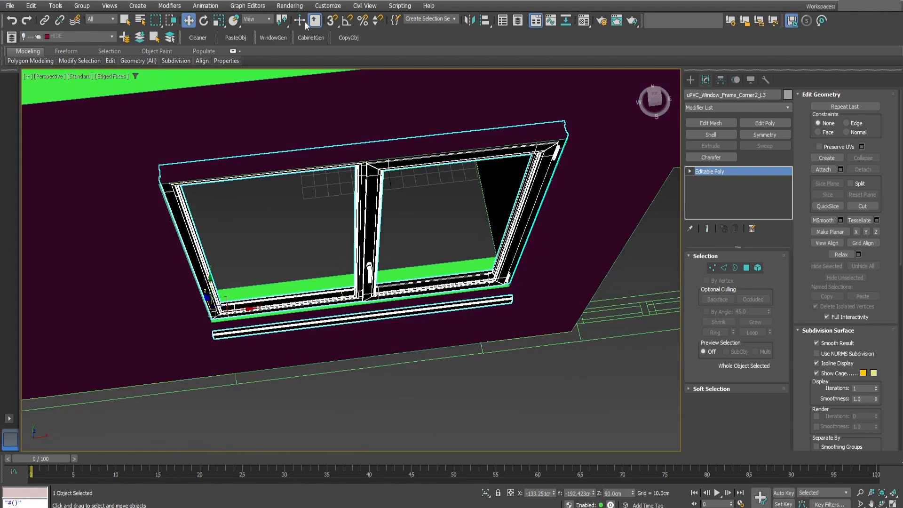
pyautogui.click(469, 20)
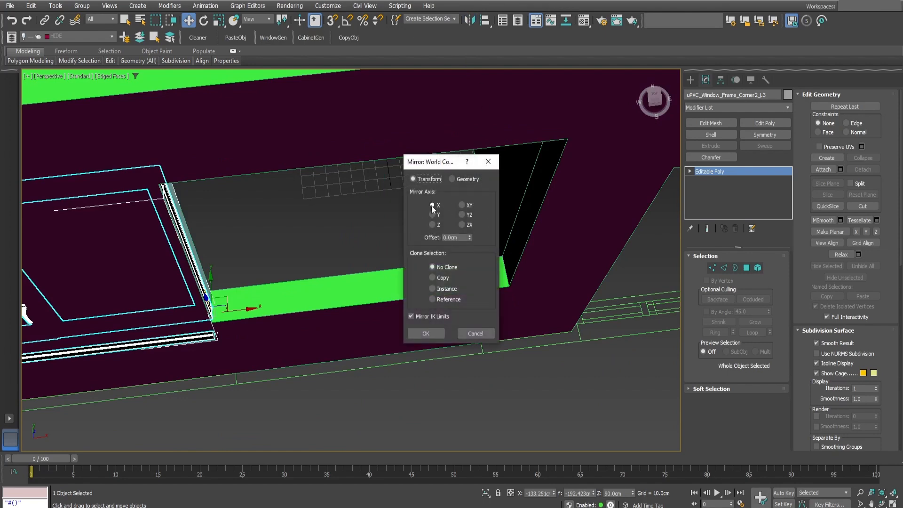
pyautogui.click(433, 215)
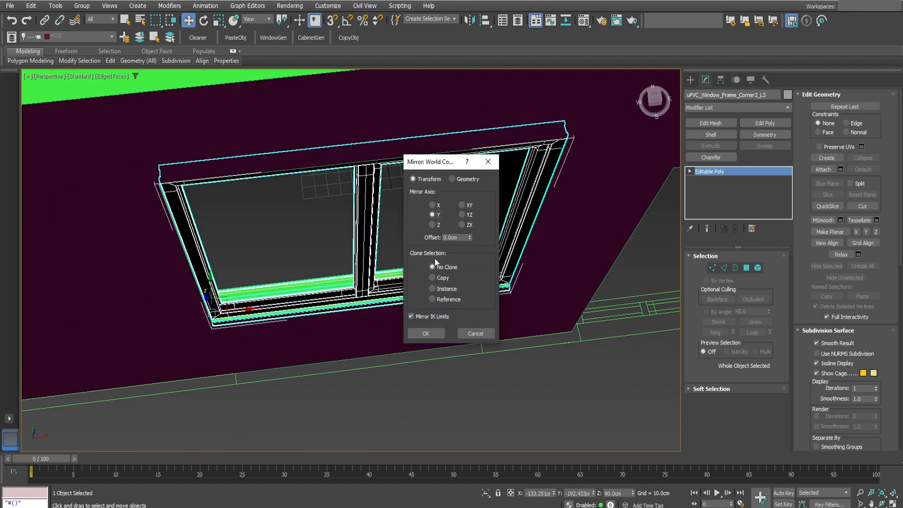
pyautogui.click(426, 333)
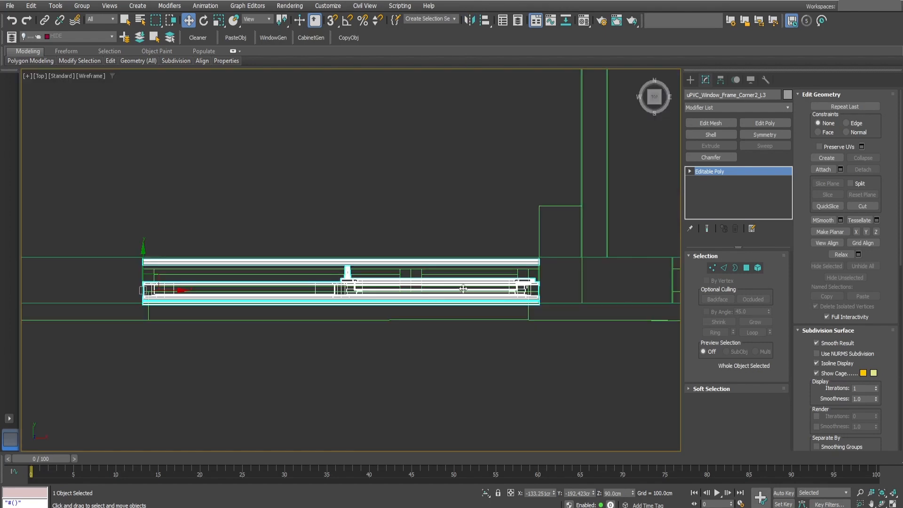
# Step: Move the vertices of the window's middle divider and handle about 29 cm east to match the floor plan's divider
pyautogui.click(712, 268)
pyautogui.moveTo(432, 187); pyautogui.dragTo(306, 358)
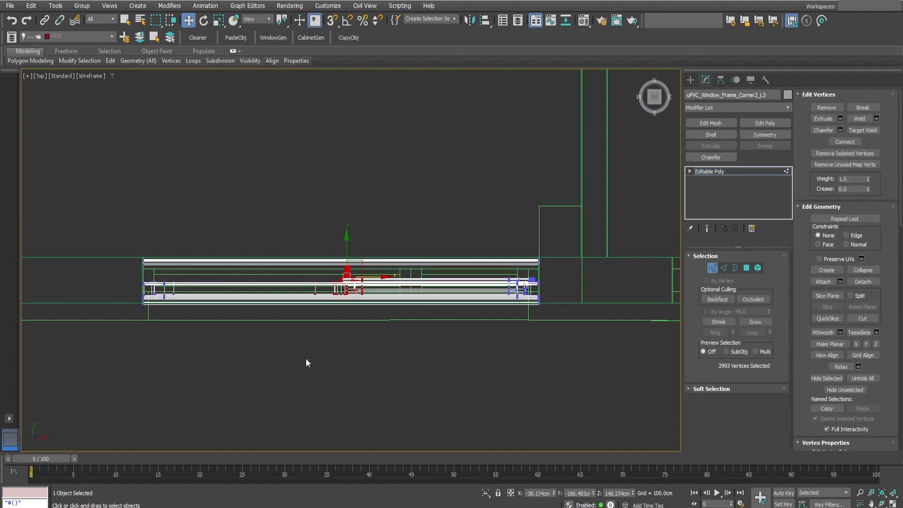
pyautogui.moveTo(374, 277); pyautogui.dragTo(434, 265)
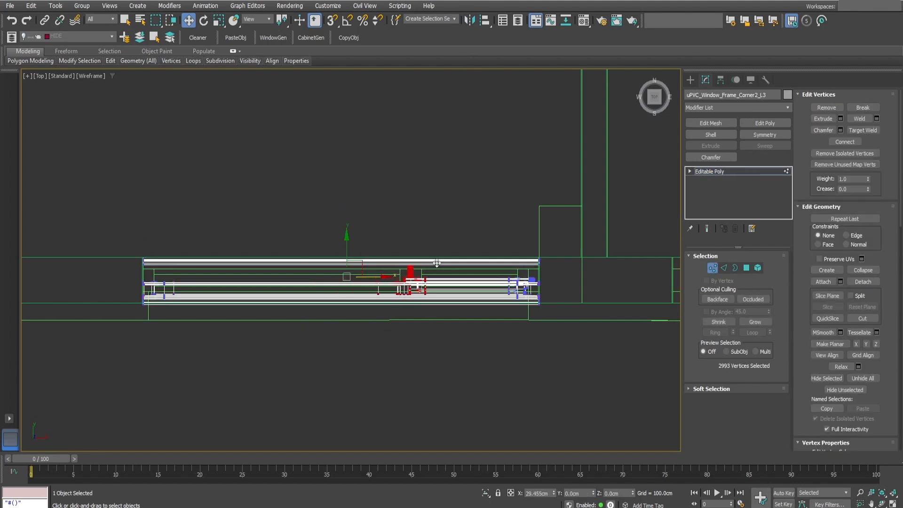
pyautogui.moveTo(444, 302); pyautogui.dragTo(474, 266, button='middle')
pyautogui.press('p')
pyautogui.click(728, 170)
# Step: Select the vertices along the window's lower part, nudge them slightly upward, and leave vertex editing
pyautogui.keyDown('alt'); pyautogui.moveTo(354, 274); pyautogui.dragTo(401, 260, button='middle'); pyautogui.keyUp('alt')
pyautogui.scroll(3, 368, 340)
pyautogui.scroll(-4, 369, 341)
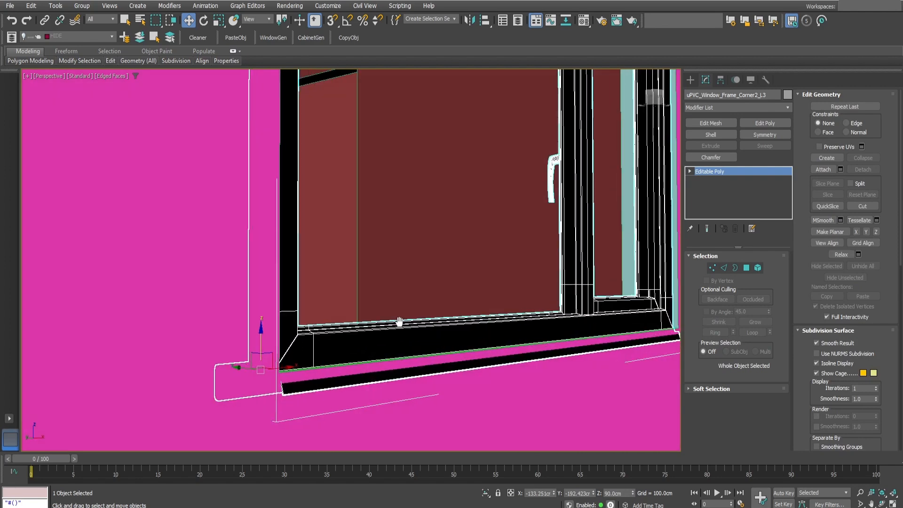
pyautogui.keyDown('alt'); pyautogui.moveTo(577, 378); pyautogui.dragTo(529, 379, button='middle'); pyautogui.keyUp('alt')
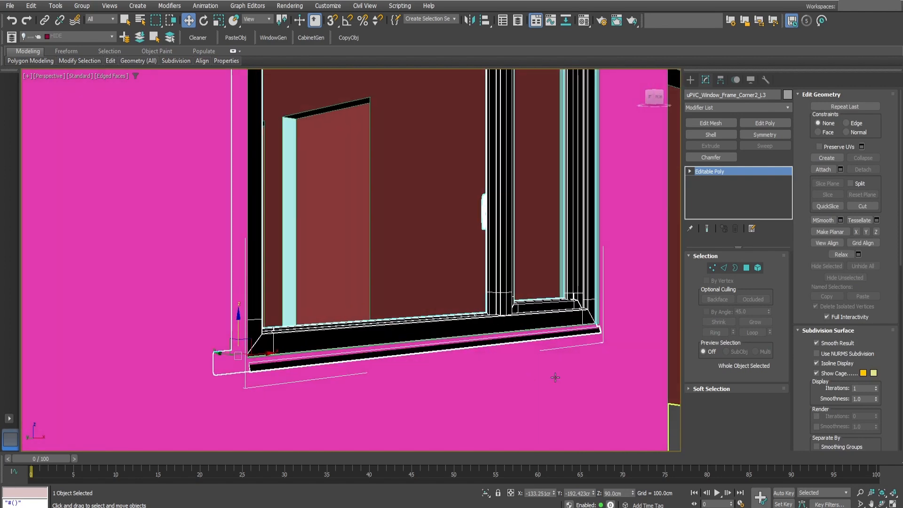
pyautogui.click(710, 268)
pyautogui.keyDown('alt'); pyautogui.moveTo(628, 336); pyautogui.dragTo(651, 296, button='middle'); pyautogui.keyUp('alt')
pyautogui.scroll(3, 565, 306)
pyautogui.moveTo(542, 307); pyautogui.dragTo(546, 298)
pyautogui.keyDown('alt'); pyautogui.moveTo(546, 298); pyautogui.dragTo(530, 330, button='middle'); pyautogui.keyUp('alt')
pyautogui.keyDown('alt'); pyautogui.moveTo(557, 359); pyautogui.dragTo(429, 352, button='middle'); pyautogui.keyUp('alt')
pyautogui.scroll(-3, 425, 350)
pyautogui.moveTo(501, 310); pyautogui.dragTo(420, 410, button='middle')
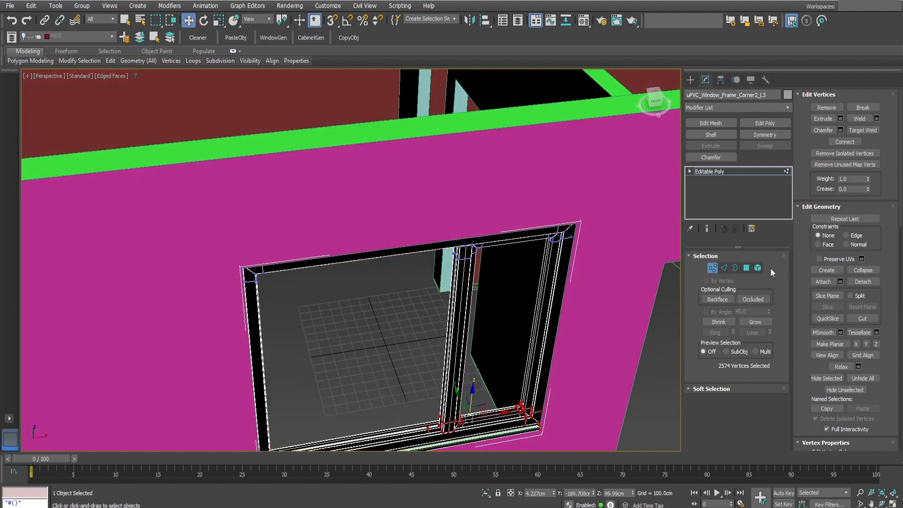
pyautogui.click(744, 173)
# Step: Return to wireframe display, reopen the uPVC Window Generator, and create a Style 4 window for the west wall opening
pyautogui.scroll(-5, 415, 285)
pyautogui.keyDown('alt'); pyautogui.moveTo(415, 288); pyautogui.dragTo(481, 290, button='middle'); pyautogui.keyUp('alt')
pyautogui.scroll(-3, 427, 335)
pyautogui.press('F3')
pyautogui.moveTo(440, 320); pyautogui.dragTo(475, 302, button='middle')
pyautogui.scroll(3, 475, 303)
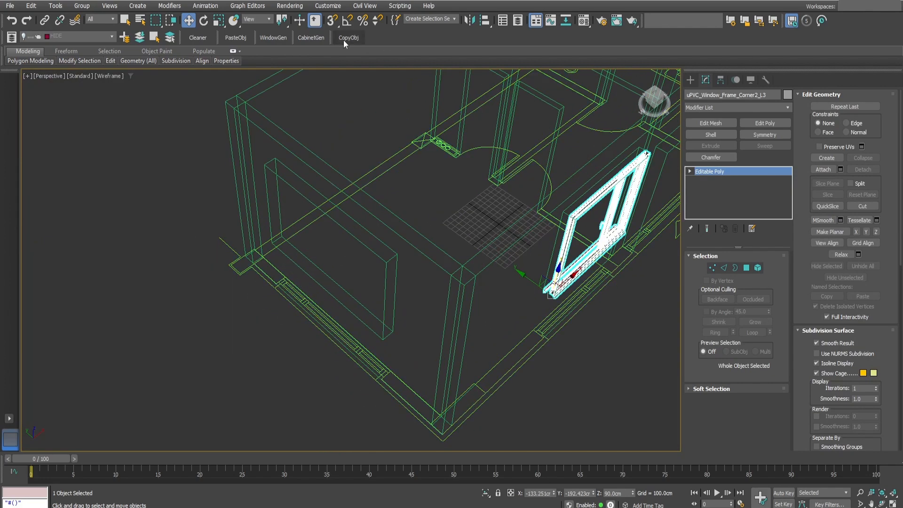
pyautogui.click(273, 38)
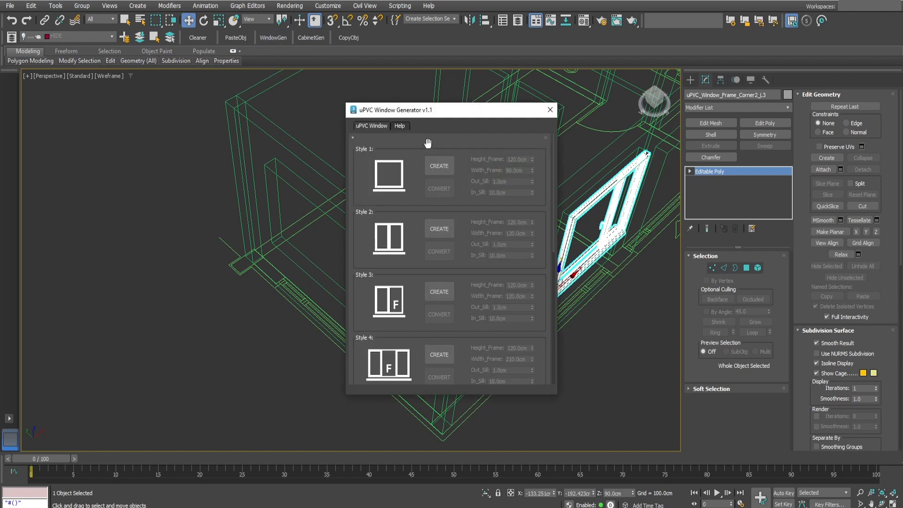
pyautogui.moveTo(431, 123); pyautogui.dragTo(574, 117)
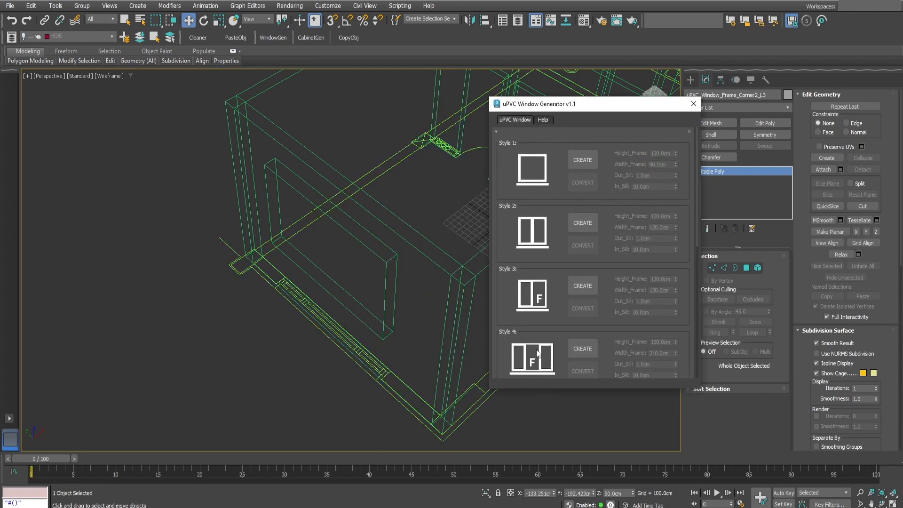
pyautogui.scroll(-2, 526, 353)
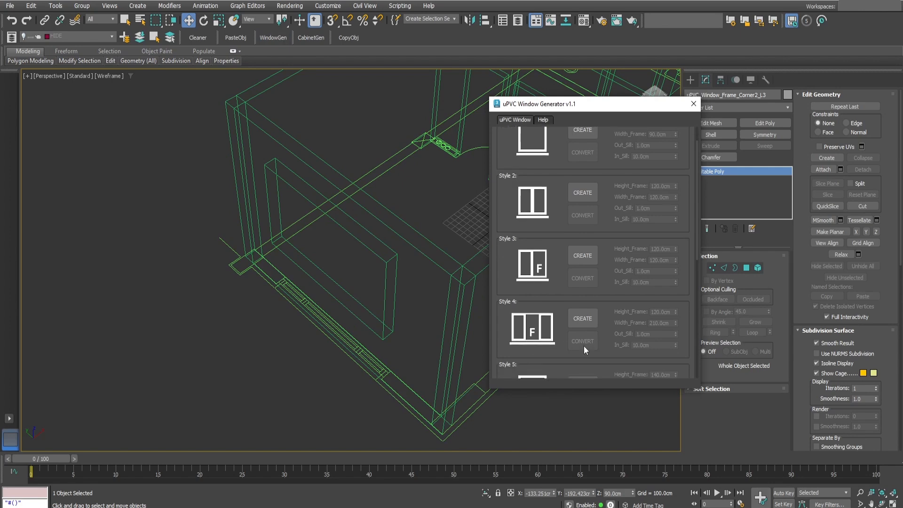
pyautogui.click(593, 320)
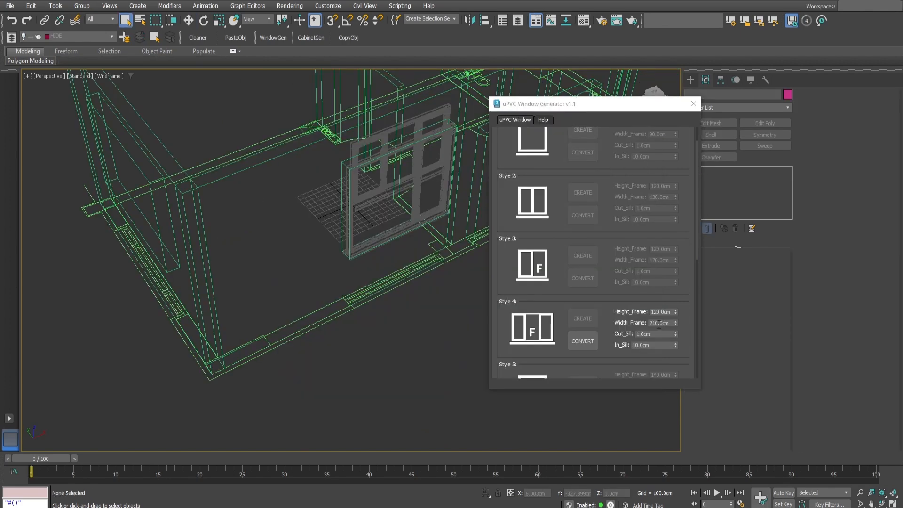
# Step: Set the Style 4 window's frame height to 150 cm and close the window generator
pyautogui.click(655, 312)
pyautogui.press('Return')
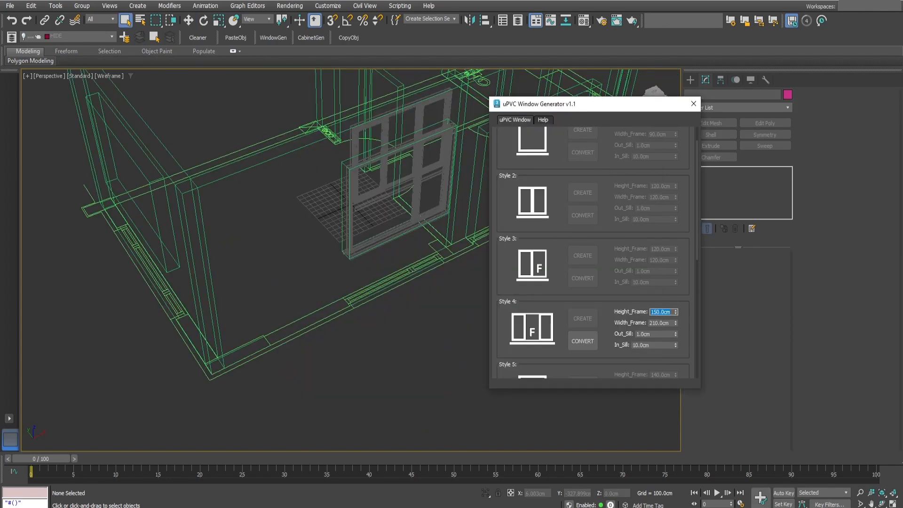
pyautogui.moveTo(259, 286); pyautogui.dragTo(280, 294, button='middle')
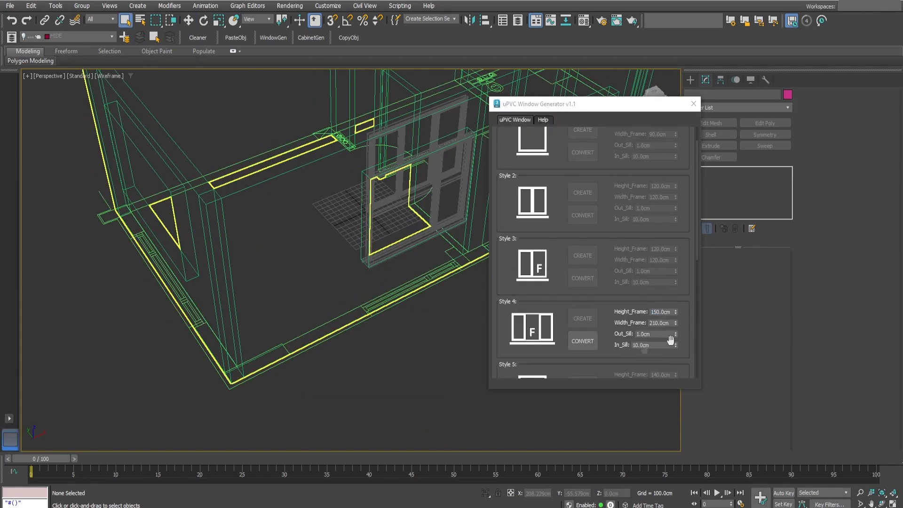
pyautogui.click(696, 105)
# Step: Isolate the new window's parts, add an Edit Poly modifier to one part, and attach all the others to it
pyautogui.keyDown('alt'); pyautogui.moveTo(433, 146); pyautogui.dragTo(368, 236, button='middle'); pyautogui.keyUp('alt')
pyautogui.moveTo(483, 261); pyautogui.dragTo(267, 330)
pyautogui.click(486, 490)
pyautogui.keyDown('alt'); pyautogui.moveTo(464, 330); pyautogui.dragTo(461, 290, button='middle'); pyautogui.keyUp('alt')
pyautogui.click(451, 282)
pyautogui.click(436, 279)
pyautogui.click(426, 312)
pyautogui.click(758, 124)
pyautogui.click(840, 180)
pyautogui.hotkey('ctrl', 'a')
pyautogui.click(156, 273)
pyautogui.click(499, 240)
# Step: Rotate the window with angle snapping so that it runs parallel to the west wall
pyautogui.press('z')
pyautogui.press('e')
pyautogui.press('a')
pyautogui.moveTo(494, 326); pyautogui.dragTo(556, 338)
pyautogui.press('w')
pyautogui.scroll(-10, 484, 290)
# Step: Move the window into the west wall opening, using snapping to align it with the opening's corner and sill
pyautogui.moveTo(485, 290); pyautogui.dragTo(352, 385)
pyautogui.press('s')
pyautogui.scroll(10, 359, 393)
pyautogui.press('s')
pyautogui.keyDown('alt'); pyautogui.moveTo(371, 367); pyautogui.dragTo(423, 282, button='middle'); pyautogui.keyUp('alt')
pyautogui.moveTo(423, 282); pyautogui.dragTo(353, 231, button='middle')
pyautogui.press('s')
pyautogui.moveTo(318, 434); pyautogui.dragTo(317, 342)
pyautogui.press('s')
pyautogui.keyDown('alt'); pyautogui.moveTo(320, 329); pyautogui.dragTo(389, 334, button='middle'); pyautogui.keyUp('alt')
pyautogui.scroll(3, 388, 335)
pyautogui.press('t')
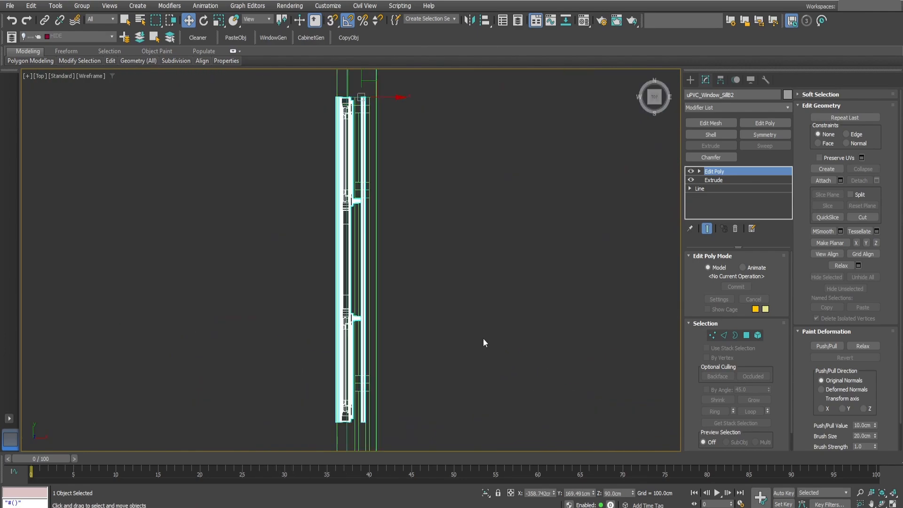
pyautogui.scroll(3, 451, 126)
pyautogui.scroll(-5, 452, 126)
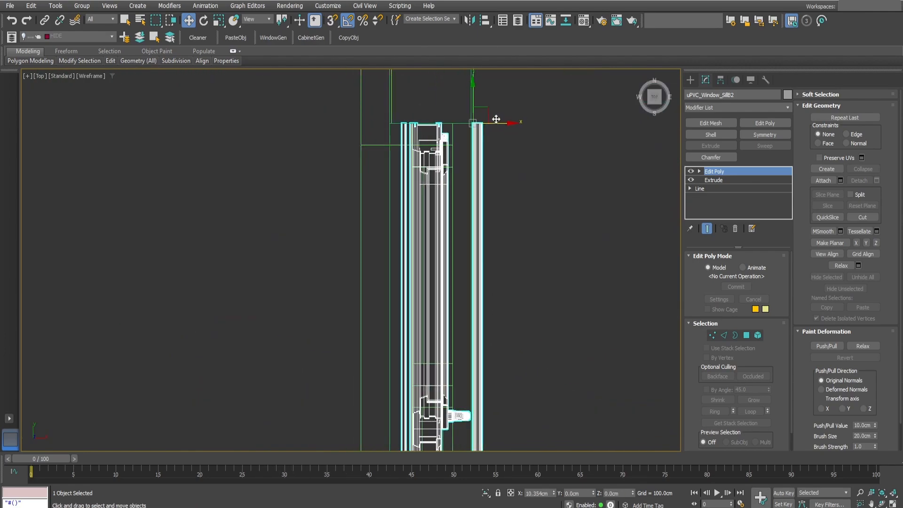
# Step: Move the vertices of the window's dividers along the west wall to match the floor plan's dividers, and leave vertex editing
pyautogui.press('1')
pyautogui.moveTo(539, 296); pyautogui.dragTo(538, 143, button='middle')
pyautogui.moveTo(532, 224); pyautogui.dragTo(349, 327)
pyautogui.scroll(5, 447, 324)
pyautogui.moveTo(444, 148); pyautogui.dragTo(437, 307)
pyautogui.scroll(-6, 455, 318)
pyautogui.moveTo(457, 320); pyautogui.dragTo(451, 350, button='middle')
pyautogui.moveTo(515, 159); pyautogui.dragTo(391, 254)
pyautogui.scroll(2, 456, 184)
pyautogui.moveTo(447, 198); pyautogui.dragTo(447, 289)
pyautogui.moveTo(452, 155); pyautogui.dragTo(453, 363, button='middle')
pyautogui.click(508, 195)
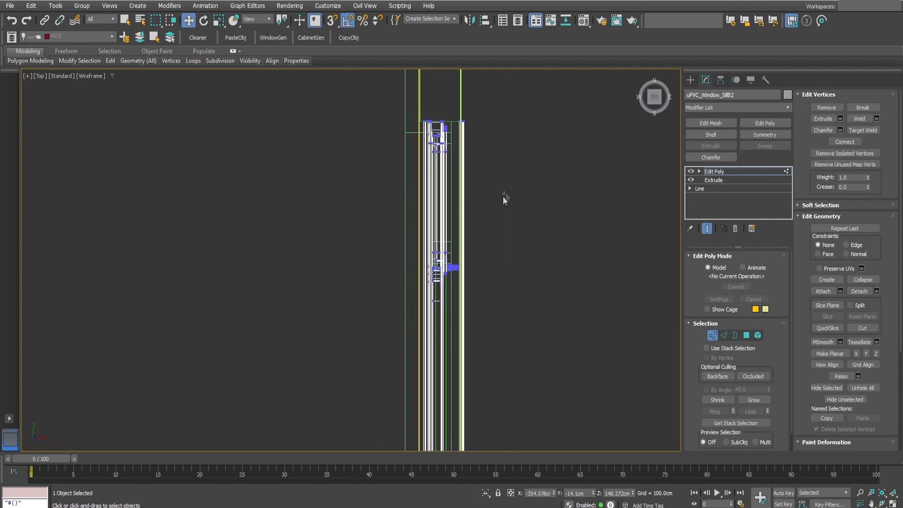
pyautogui.moveTo(449, 245); pyautogui.dragTo(450, 238)
pyautogui.moveTo(515, 319); pyautogui.dragTo(486, 260, button='middle')
pyautogui.press('p')
pyautogui.keyDown('alt'); pyautogui.moveTo(487, 300); pyautogui.dragTo(553, 259, button='middle'); pyautogui.keyUp('alt')
pyautogui.press('F3')
pyautogui.scroll(7, 554, 259)
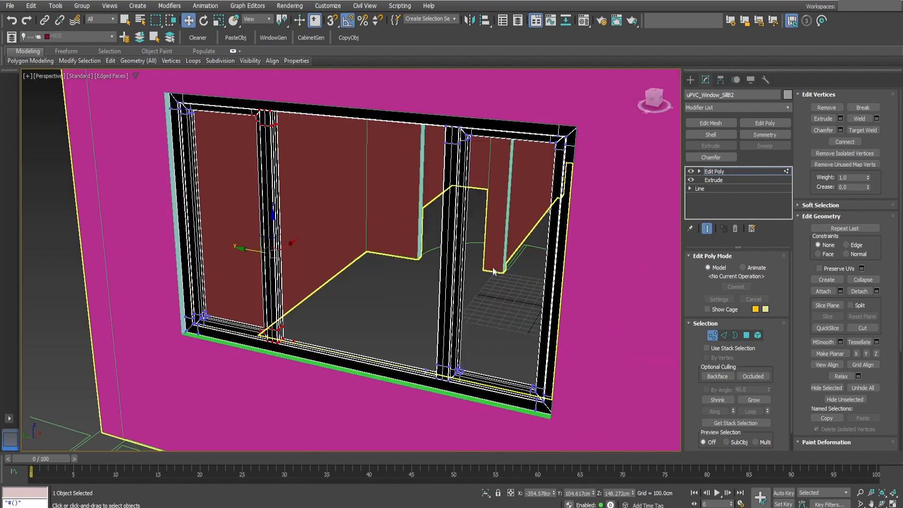
pyautogui.click(727, 175)
# Step: Select the west window's sill as an element and shift it slightly to fit the wall opening
pyautogui.scroll(-4, 417, 286)
pyautogui.keyDown('alt'); pyautogui.moveTo(417, 286); pyautogui.dragTo(350, 306, button='middle'); pyautogui.keyUp('alt')
pyautogui.scroll(5, 350, 305)
pyautogui.click(757, 335)
pyautogui.click(356, 365)
pyautogui.keyDown('alt'); pyautogui.moveTo(355, 363); pyautogui.dragTo(304, 364, button='middle'); pyautogui.keyUp('alt')
pyautogui.moveTo(324, 299); pyautogui.dragTo(340, 308)
pyautogui.scroll(-8, 339, 308)
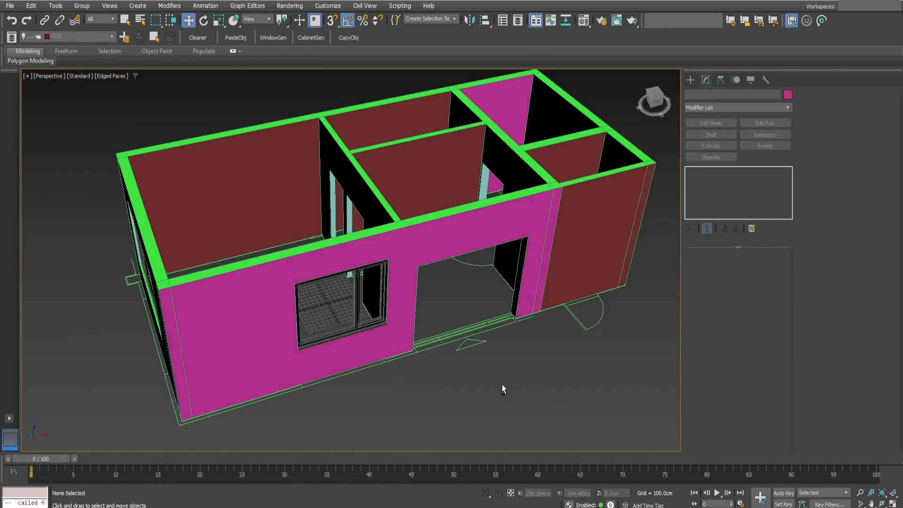
# Step: Reopen the uPVC Window Generator and create a Style 7 window for the large south wall opening
pyautogui.moveTo(490, 359); pyautogui.dragTo(470, 352, button='middle')
pyautogui.click(266, 41)
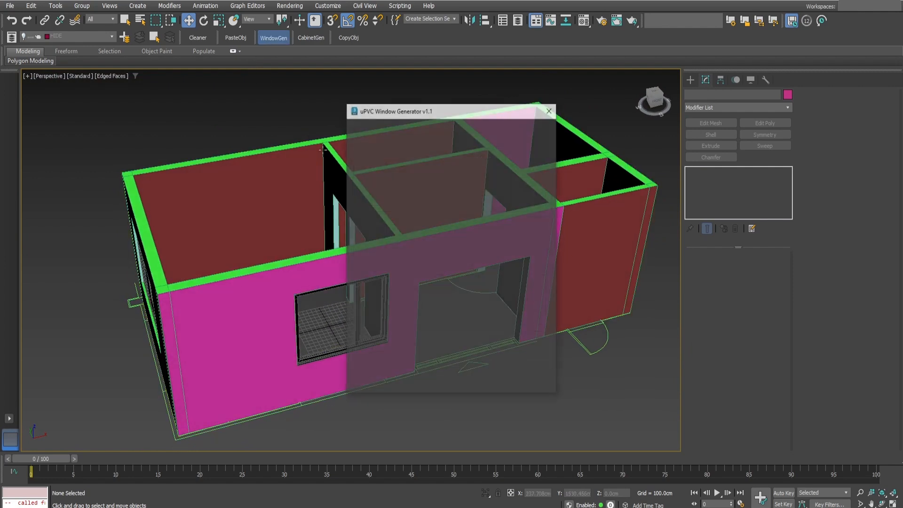
pyautogui.moveTo(444, 116); pyautogui.dragTo(343, 97)
pyautogui.moveTo(441, 264); pyautogui.dragTo(420, 83)
pyautogui.moveTo(434, 245); pyautogui.dragTo(437, 176)
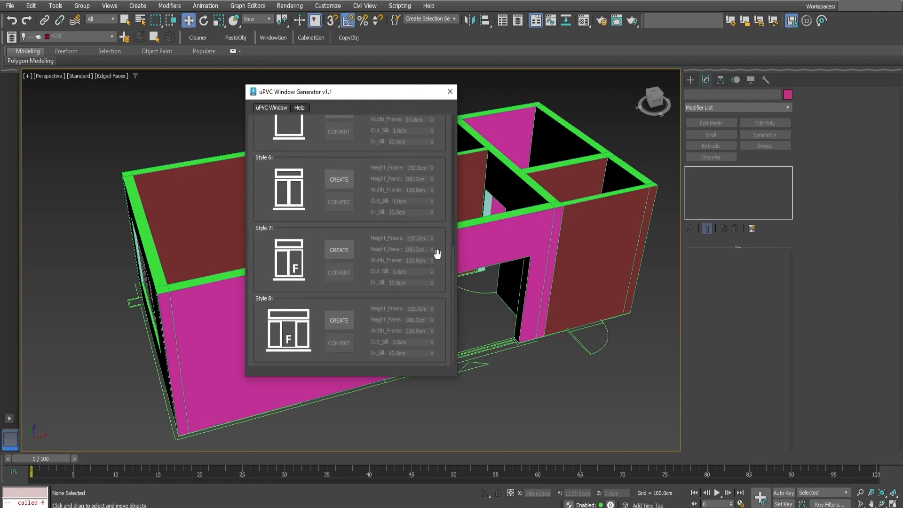
pyautogui.scroll(4, 529, 279)
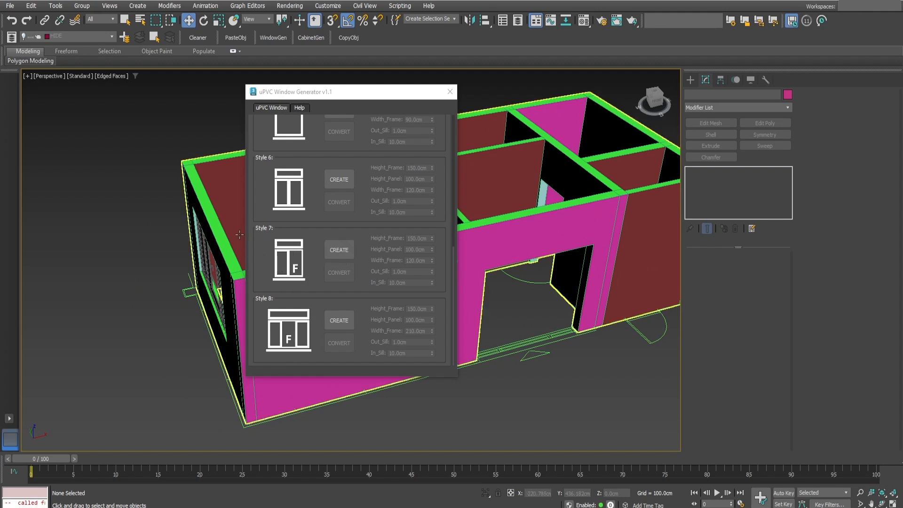
pyautogui.click(347, 254)
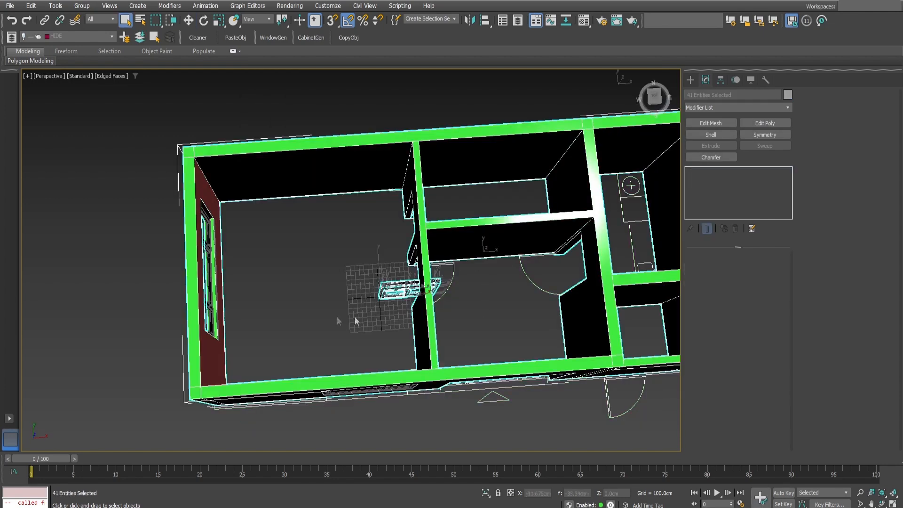
# Step: Isolate the Style 7 window's parts, add Edit Poly to a vertical frame part, and attach all the other parts
pyautogui.keyDown('alt'); pyautogui.moveTo(457, 328); pyautogui.dragTo(456, 316, button='middle'); pyautogui.keyUp('alt')
pyautogui.click(455, 316)
pyautogui.scroll(3, 437, 302)
pyautogui.click(432, 299)
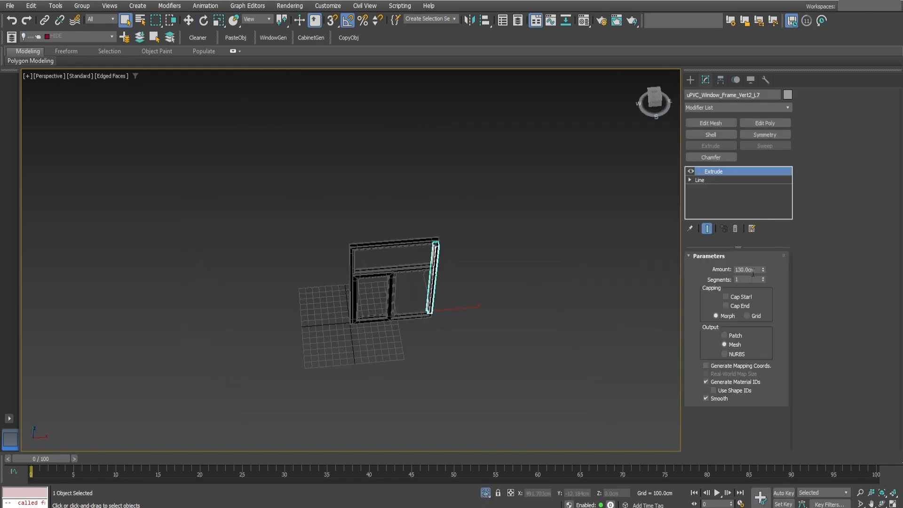
pyautogui.click(764, 123)
pyautogui.click(840, 180)
pyautogui.click(173, 272)
pyautogui.click(498, 240)
# Step: Collapse the attached window's modifier stack to an Editable Poly
pyautogui.keyDown('alt'); pyautogui.moveTo(454, 278); pyautogui.dragTo(460, 258, button='middle'); pyautogui.keyUp('alt')
pyautogui.rightClick(717, 171)
pyautogui.click(747, 263)
pyautogui.click(498, 296)
pyautogui.moveTo(498, 301); pyautogui.dragTo(443, 314, button='middle')
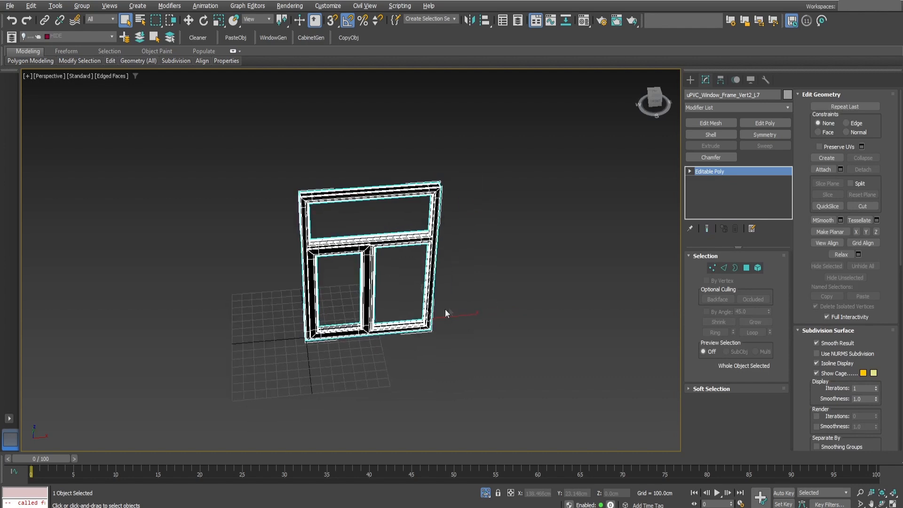
# Step: Add a Symmetry modifier on the X axis, shift its mirror plane to form a three-panel window, and leave isolation
pyautogui.click(771, 136)
pyautogui.click(712, 299)
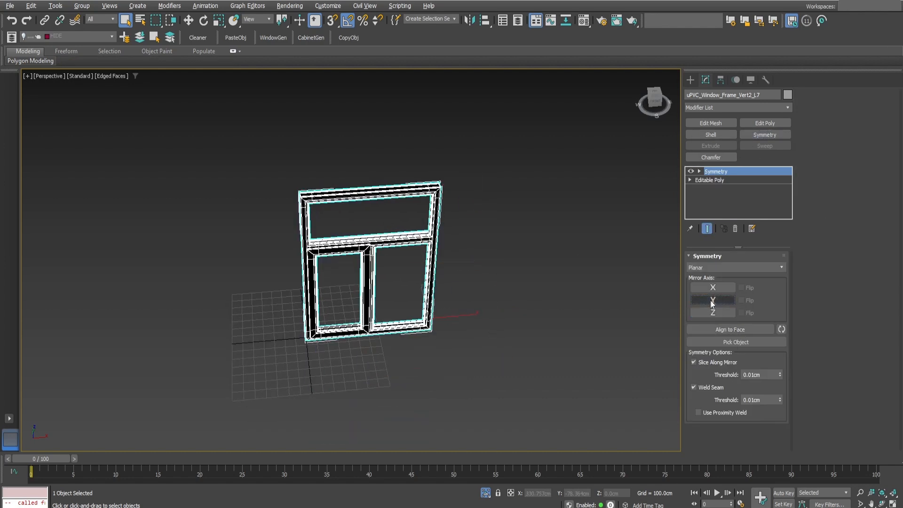
pyautogui.click(712, 287)
pyautogui.press('1')
pyautogui.press('w')
pyautogui.moveTo(443, 316); pyautogui.dragTo(362, 318)
pyautogui.scroll(4, 341, 317)
pyautogui.moveTo(341, 318)
pyautogui.mouseDown(button='middle')
pyautogui.moveTo(339, 304)
pyautogui.moveTo(351, 303)
pyautogui.mouseUp(button='middle')
pyautogui.scroll(-4, 410, 295)
pyautogui.keyDown('alt'); pyautogui.moveTo(440, 292); pyautogui.dragTo(442, 301, button='middle'); pyautogui.keyUp('alt')
pyautogui.click(485, 494)
pyautogui.moveTo(404, 322); pyautogui.dragTo(323, 312, button='middle')
pyautogui.click(735, 173)
# Step: Move the three-panel window into the large south opening, snap it to the east edge, and align its depth in top view
pyautogui.keyDown('alt'); pyautogui.moveTo(313, 187); pyautogui.dragTo(275, 220, button='middle'); pyautogui.keyUp('alt')
pyautogui.moveTo(337, 186); pyautogui.dragTo(479, 324)
pyautogui.keyDown('alt'); pyautogui.moveTo(478, 325); pyautogui.dragTo(429, 239, button='middle'); pyautogui.keyUp('alt')
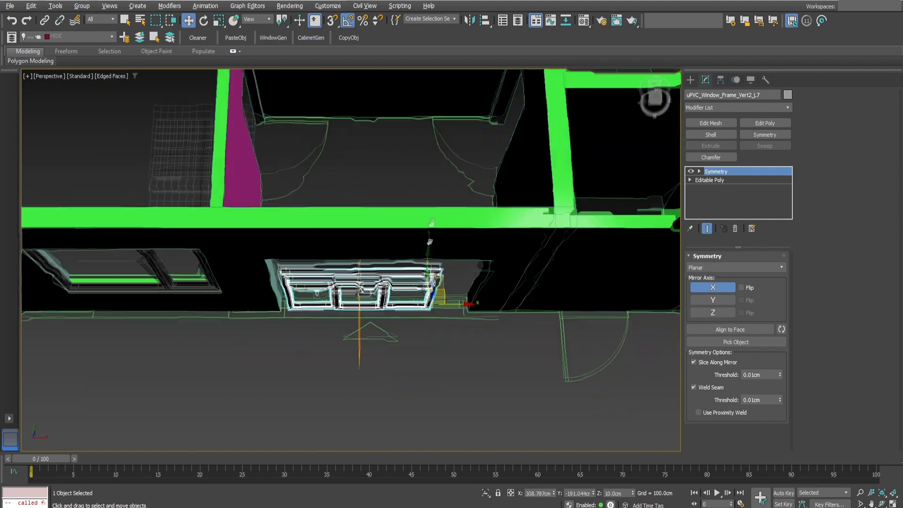
pyautogui.scroll(4, 451, 291)
pyautogui.press('s')
pyautogui.moveTo(415, 300); pyautogui.dragTo(487, 296)
pyautogui.press('t')
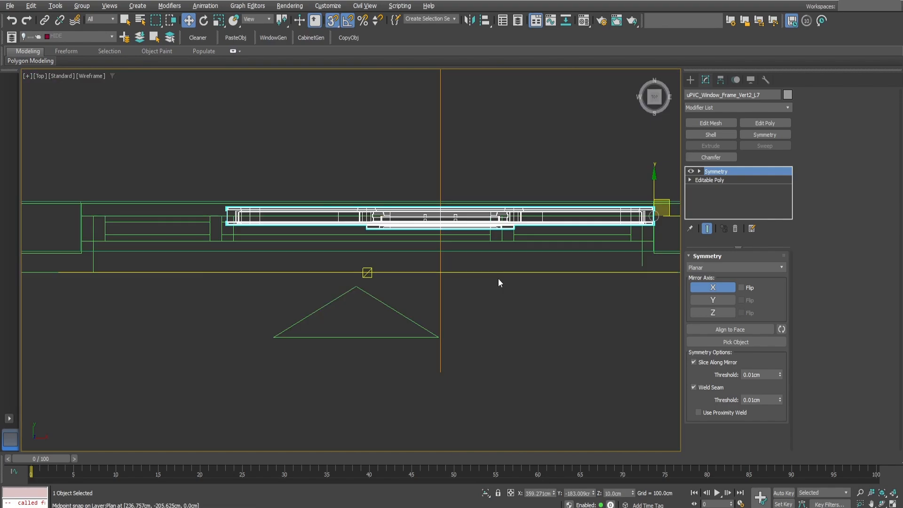
pyautogui.press('s')
pyautogui.moveTo(652, 182); pyautogui.dragTo(651, 199)
# Step: Move the middle panel's vertices in the base Editable Poly slightly west to match the floor plan's divider
pyautogui.click(707, 181)
pyautogui.press('1')
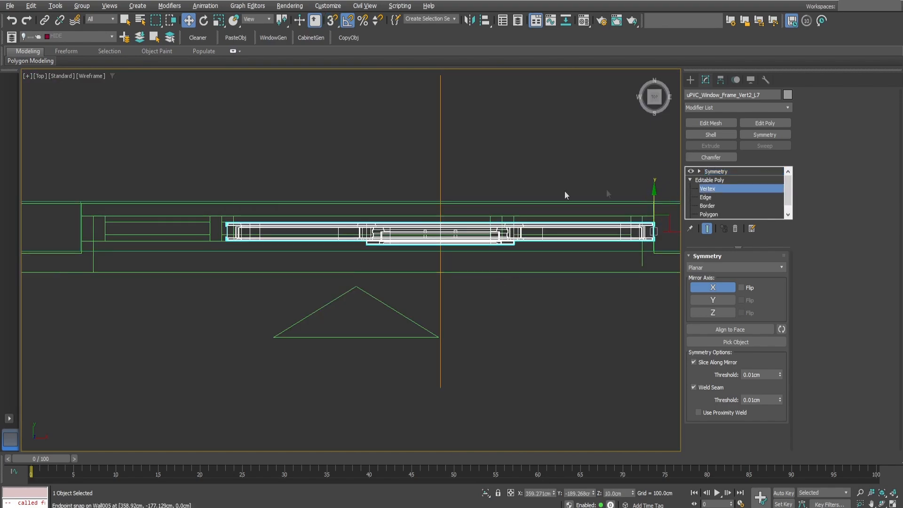
pyautogui.scroll(2, 472, 234)
pyautogui.moveTo(461, 235); pyautogui.dragTo(451, 239)
pyautogui.scroll(-2, 470, 252)
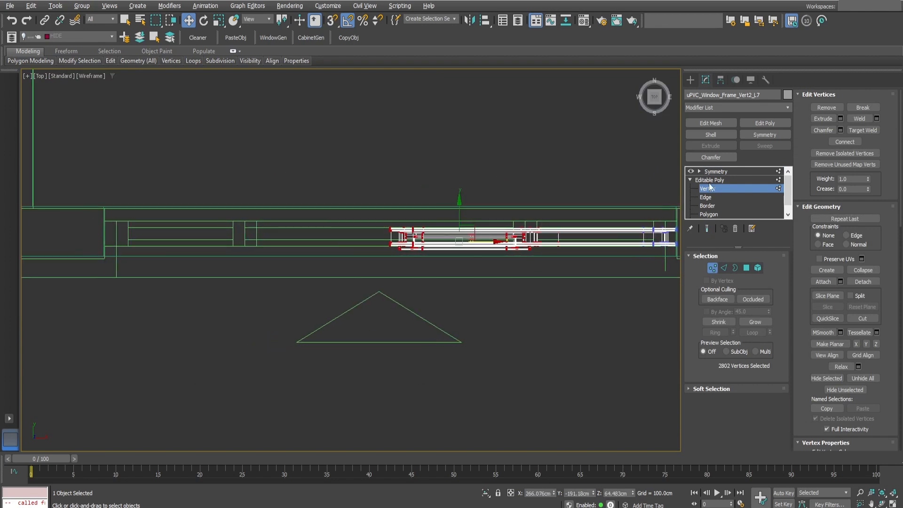
pyautogui.click(709, 180)
# Step: Shift the Symmetry modifier's mirror plane west to widen the window's middle panel
pyautogui.click(716, 171)
pyautogui.press('1')
pyautogui.moveTo(464, 258); pyautogui.dragTo(436, 264)
pyautogui.moveTo(436, 265); pyautogui.dragTo(482, 254, button='middle')
pyautogui.click(734, 173)
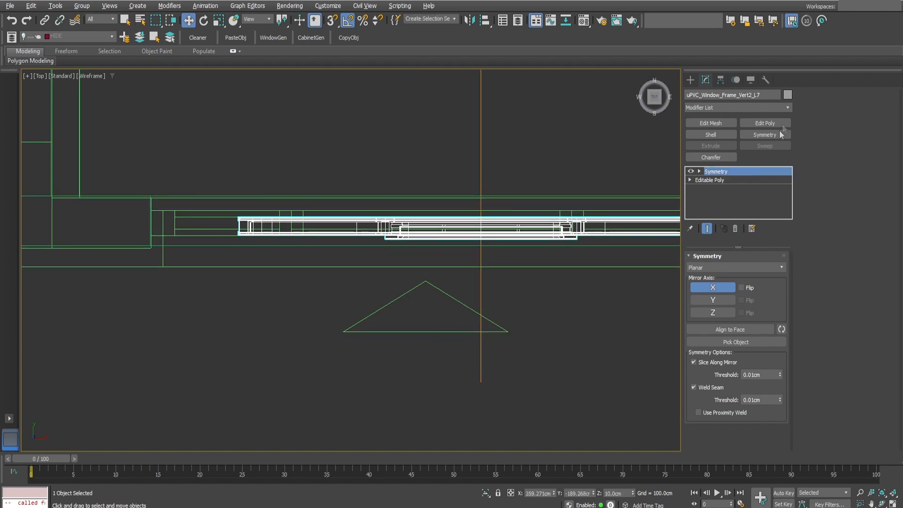
# Step: Add Edit Poly, stretch the window's western vertices to the opening's west edge, centre the middle vertices, and leave vertex editing
pyautogui.click(765, 123)
pyautogui.press('1')
pyautogui.moveTo(237, 323); pyautogui.dragTo(316, 319, button='middle')
pyautogui.moveTo(432, 226); pyautogui.dragTo(343, 238)
pyautogui.scroll(5, 238, 225)
pyautogui.scroll(-5, 204, 232)
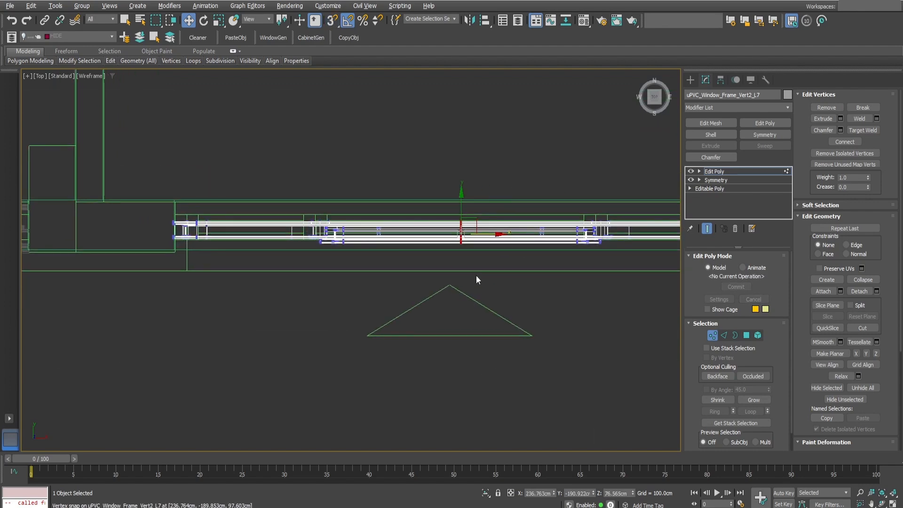
pyautogui.press('p')
pyautogui.keyDown('alt'); pyautogui.moveTo(474, 291); pyautogui.dragTo(499, 305, button='middle'); pyautogui.keyUp('alt')
pyautogui.scroll(-3, 471, 222)
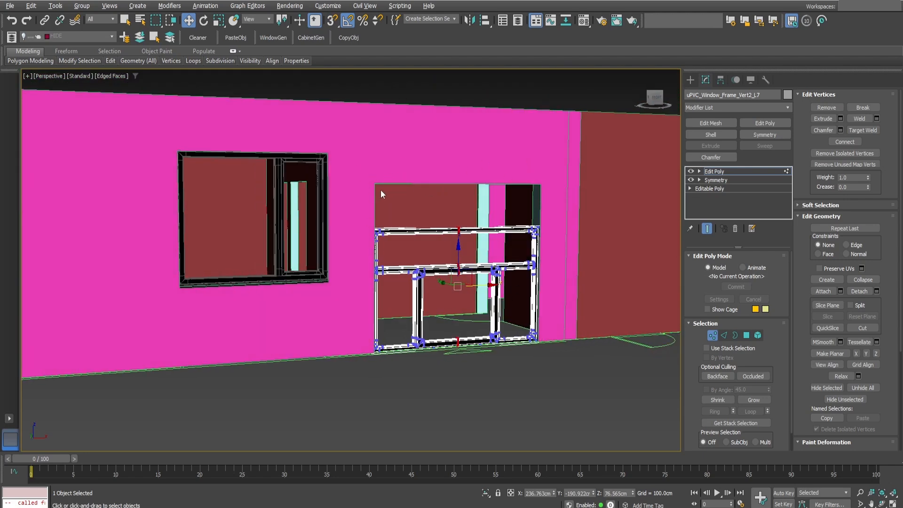
pyautogui.keyDown('alt'); pyautogui.moveTo(379, 190); pyautogui.dragTo(395, 207, button='middle'); pyautogui.keyUp('alt')
pyautogui.click(733, 172)
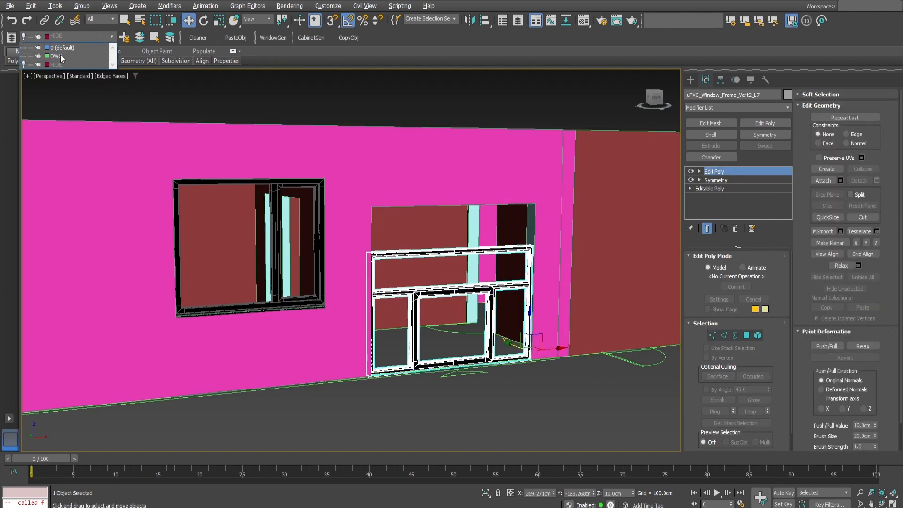
# Step: Show the HIDE layer, set the large opening's fixed window height to 240 cm, and hide the layer again
pyautogui.click(22, 64)
pyautogui.click(414, 226)
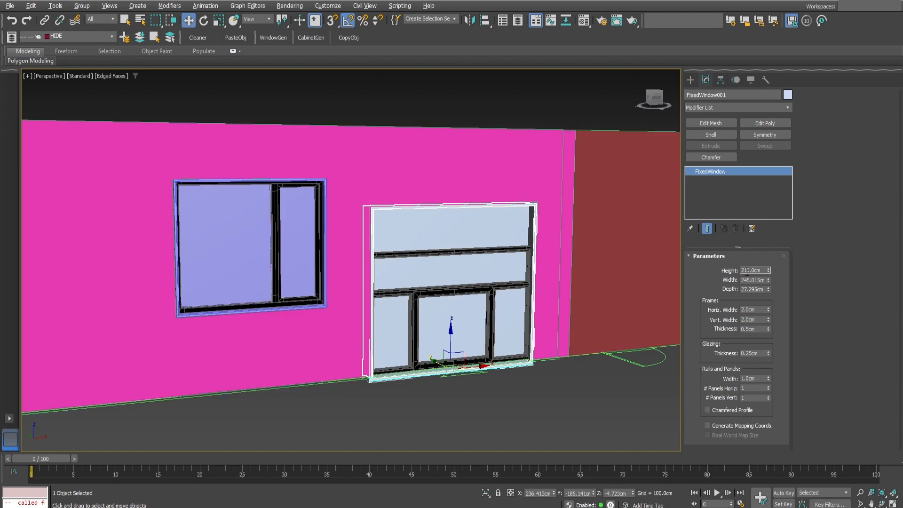
pyautogui.moveTo(459, 234); pyautogui.dragTo(490, 221, button='middle')
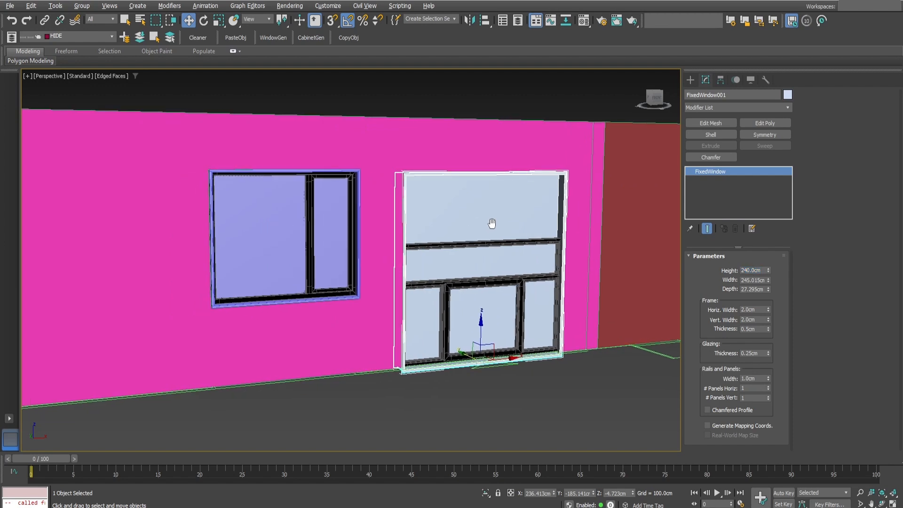
pyautogui.click(104, 36)
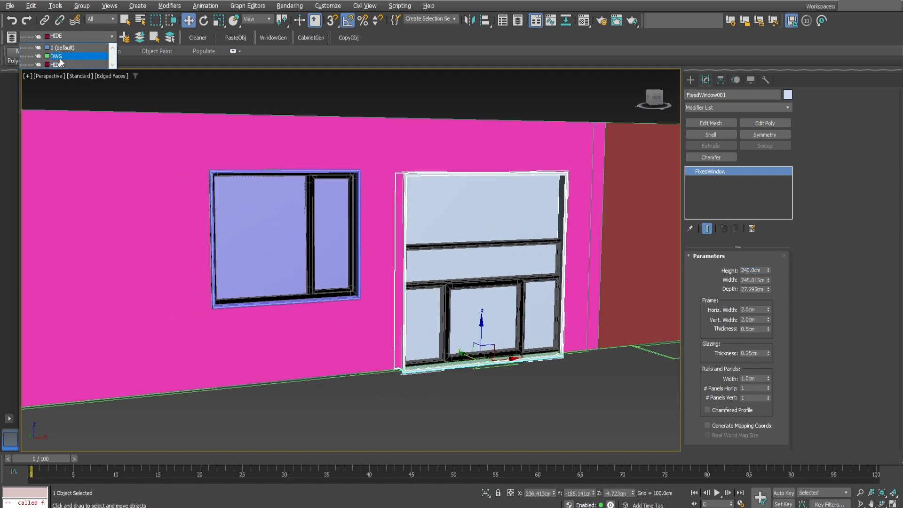
pyautogui.click(27, 65)
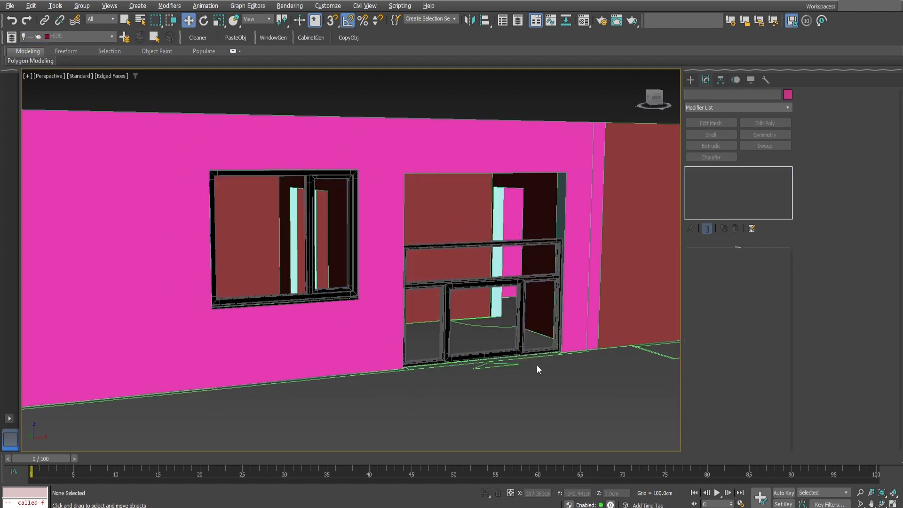
# Step: Raise the three-panel window's upper vertices to the top edge of the enlarged opening and leave vertex editing
pyautogui.click(520, 306)
pyautogui.moveTo(529, 310); pyautogui.dragTo(472, 320, button='middle')
pyautogui.keyDown('alt'); pyautogui.moveTo(472, 320); pyautogui.dragTo(469, 308, button='middle'); pyautogui.keyUp('alt')
pyautogui.moveTo(517, 279); pyautogui.dragTo(506, 255, button='middle')
pyautogui.click(712, 334)
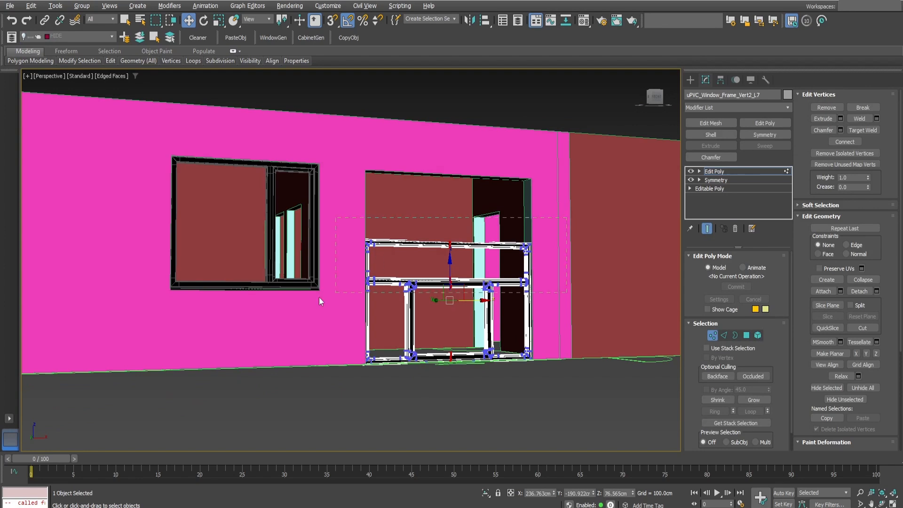
pyautogui.moveTo(281, 316); pyautogui.dragTo(280, 312)
pyautogui.moveTo(450, 245); pyautogui.dragTo(450, 175)
pyautogui.keyDown('alt'); pyautogui.moveTo(489, 263); pyautogui.dragTo(492, 273, button='middle'); pyautogui.keyUp('alt')
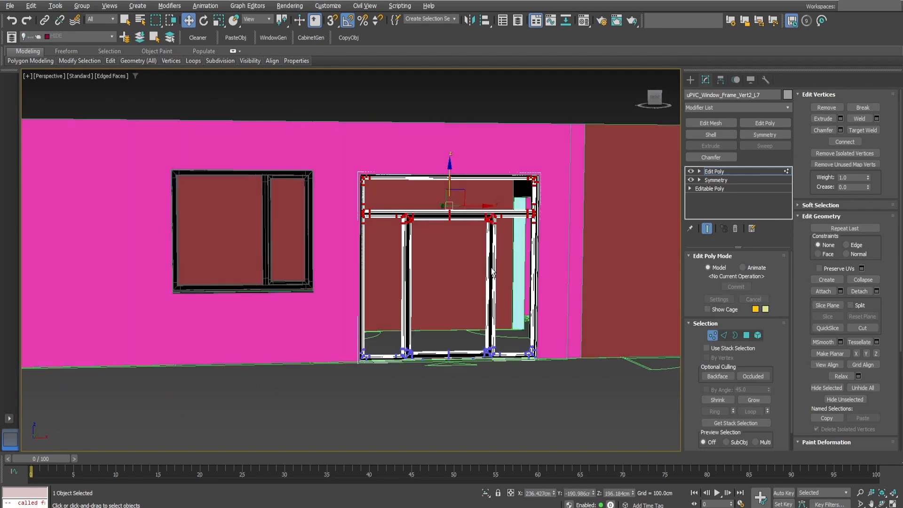
pyautogui.moveTo(449, 192); pyautogui.dragTo(450, 185)
pyautogui.keyDown('alt'); pyautogui.moveTo(450, 273); pyautogui.dragTo(465, 301, button='middle'); pyautogui.keyUp('alt')
pyautogui.click(721, 175)
pyautogui.scroll(-4, 516, 273)
pyautogui.keyDown('alt'); pyautogui.moveTo(522, 340); pyautogui.dragTo(494, 379, button='middle'); pyautogui.keyUp('alt')
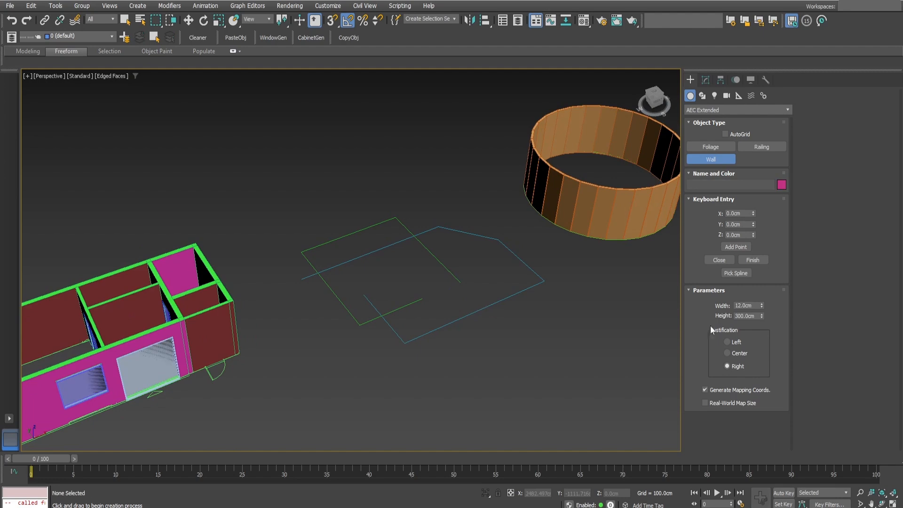
# Step: Create a wall 12 cm wide and 300 cm high from the blue open spline
pyautogui.click(736, 272)
pyautogui.moveTo(470, 308); pyautogui.dragTo(394, 338, button='middle')
pyautogui.click(397, 331)
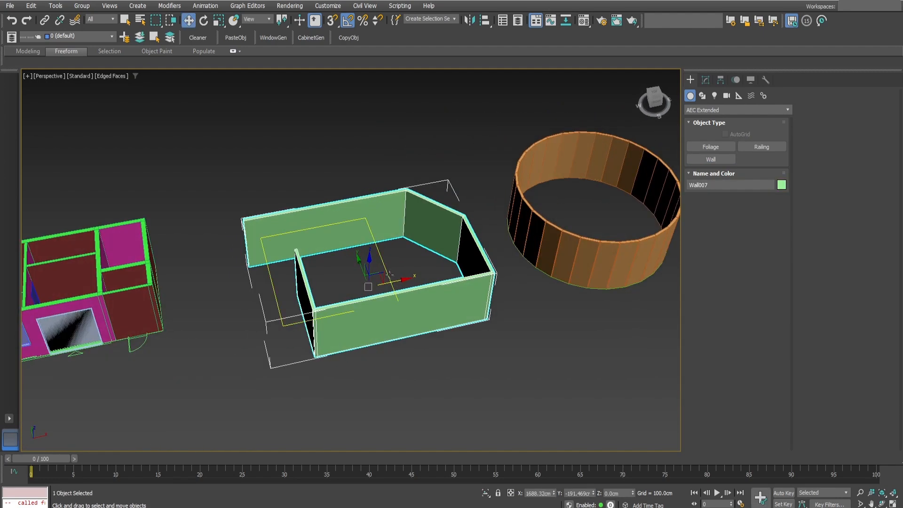
# Step: Create another wall, 25 cm wide and 240 cm high, from the green spline
pyautogui.click(710, 160)
pyautogui.moveTo(761, 317); pyautogui.dragTo(756, 330)
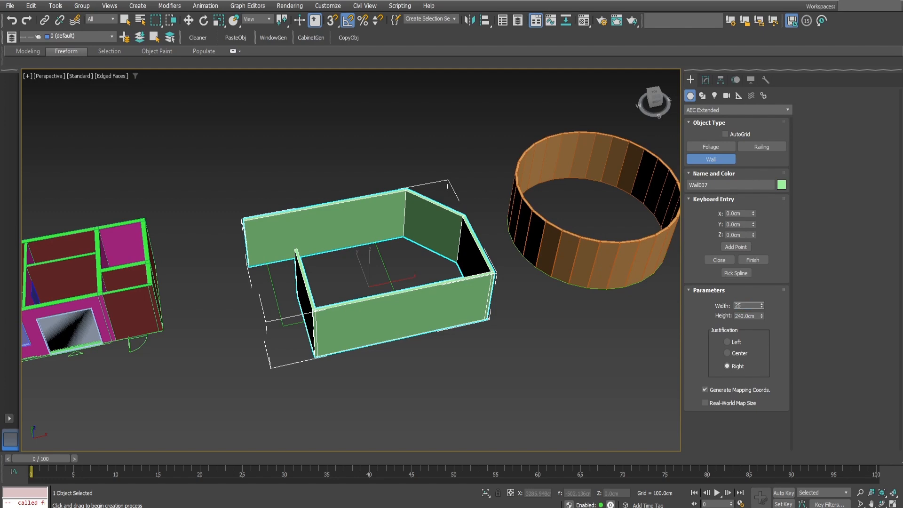
pyautogui.click(736, 273)
pyautogui.click(389, 266)
pyautogui.press('w')
pyautogui.keyDown('alt'); pyautogui.moveTo(388, 266); pyautogui.dragTo(496, 242, button='middle'); pyautogui.keyUp('alt')
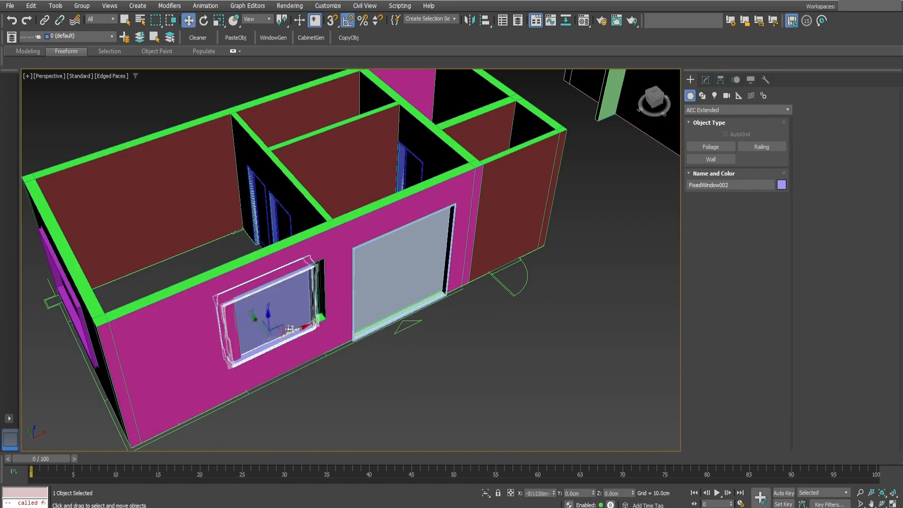
# Step: Reposition the fixed window vertically within the magenta front wall
pyautogui.keyDown('alt'); pyautogui.moveTo(236, 351); pyautogui.dragTo(217, 335, button='middle'); pyautogui.keyUp('alt')
pyautogui.moveTo(215, 388); pyautogui.dragTo(216, 407)
pyautogui.moveTo(256, 367); pyautogui.dragTo(288, 285, button='middle')
pyautogui.moveTo(262, 334); pyautogui.dragTo(260, 207)
pyautogui.keyDown('alt'); pyautogui.moveTo(336, 257); pyautogui.dragTo(314, 273, button='middle'); pyautogui.keyUp('alt')
# Step: Copy the pivot door from the interior partition and place the duplicate beside the crossing partition wall
pyautogui.keyDown('alt'); pyautogui.moveTo(303, 235); pyautogui.dragTo(416, 292, button='middle'); pyautogui.keyUp('alt')
pyautogui.click(301, 241)
pyautogui.scroll(3, 300, 241)
pyautogui.keyDown('alt'); pyautogui.moveTo(329, 272); pyautogui.dragTo(317, 344, button='middle'); pyautogui.keyUp('alt')
pyautogui.keyDown('shift'); pyautogui.moveTo(317, 344); pyautogui.dragTo(382, 282); pyautogui.keyUp('shift')
pyautogui.press('Return')
# Step: Rotate the copied pivot door to line up with the crossing partition wall
pyautogui.press('e')
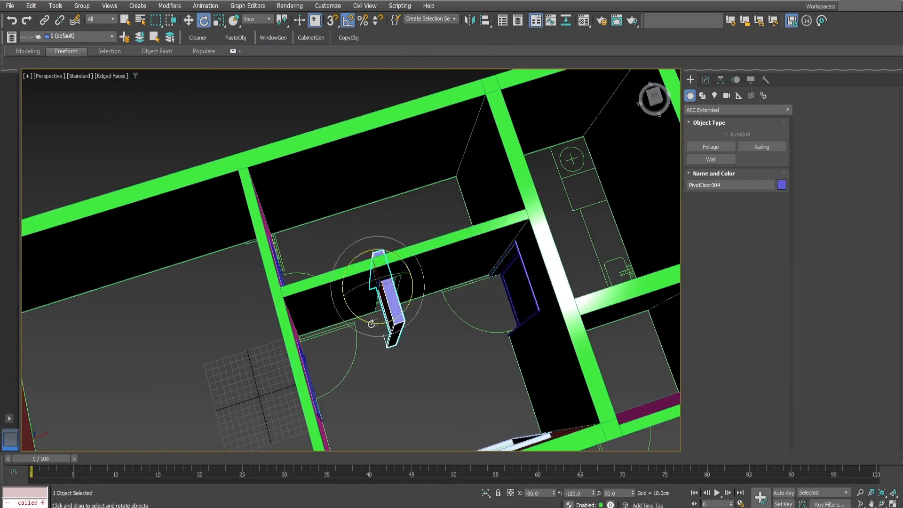
pyautogui.keyDown('alt'); pyautogui.moveTo(375, 272); pyautogui.dragTo(283, 68, button='middle'); pyautogui.keyUp('alt')
pyautogui.click(23, 65)
pyautogui.scroll(-5, 386, 263)
pyautogui.keyDown('alt'); pyautogui.moveTo(437, 270); pyautogui.dragTo(397, 303, button='middle'); pyautogui.keyUp('alt')
pyautogui.click(470, 268)
pyautogui.scroll(-5, 415, 256)
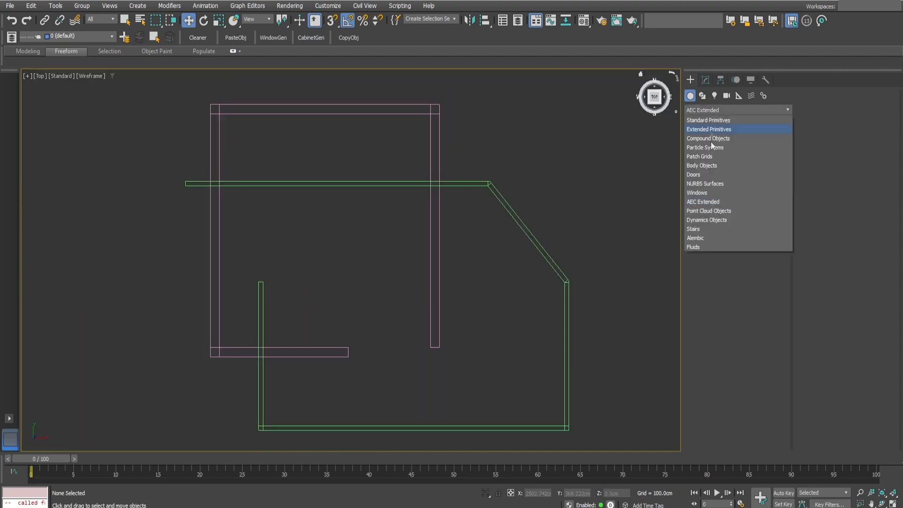
# Step: Create a fixed window about 305 cm wide and 25 cm deep in the pink wall's east segment and open its parameters
pyautogui.click(697, 192)
pyautogui.click(709, 158)
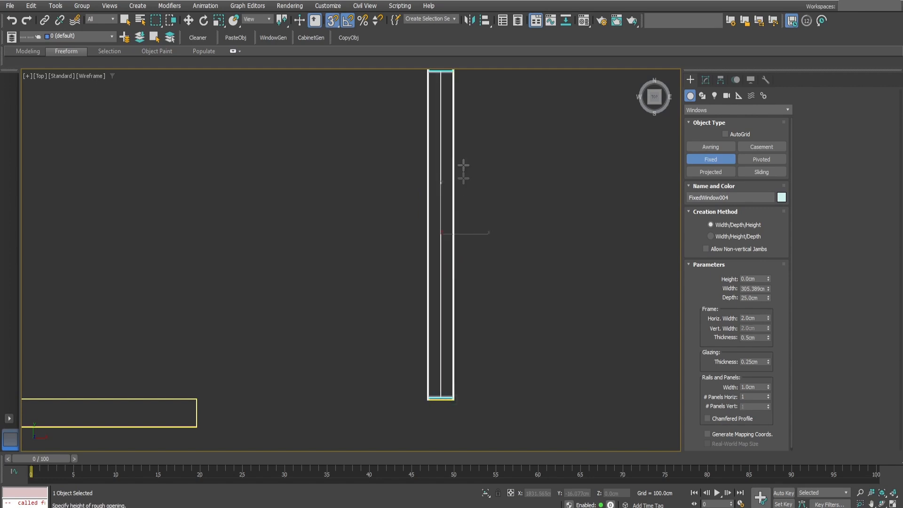
pyautogui.click(463, 166)
pyautogui.press('w')
pyautogui.press('p')
pyautogui.press('z')
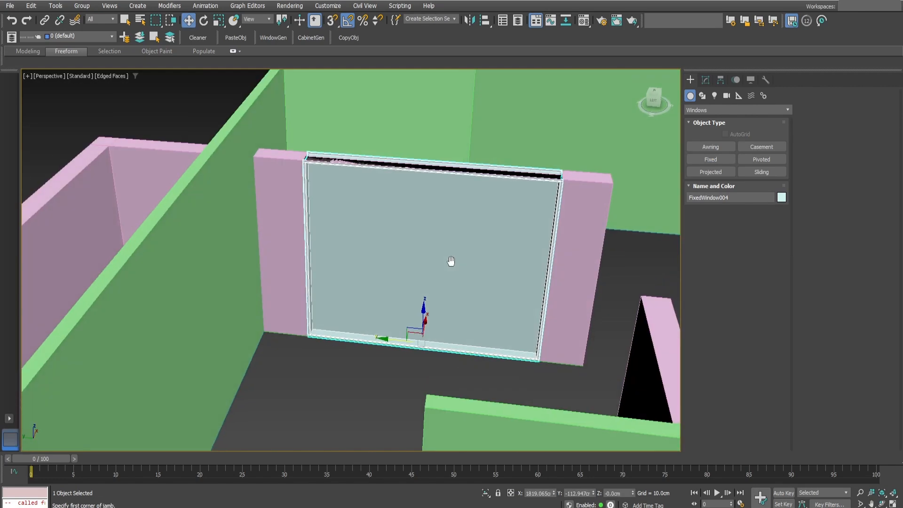
pyautogui.click(706, 80)
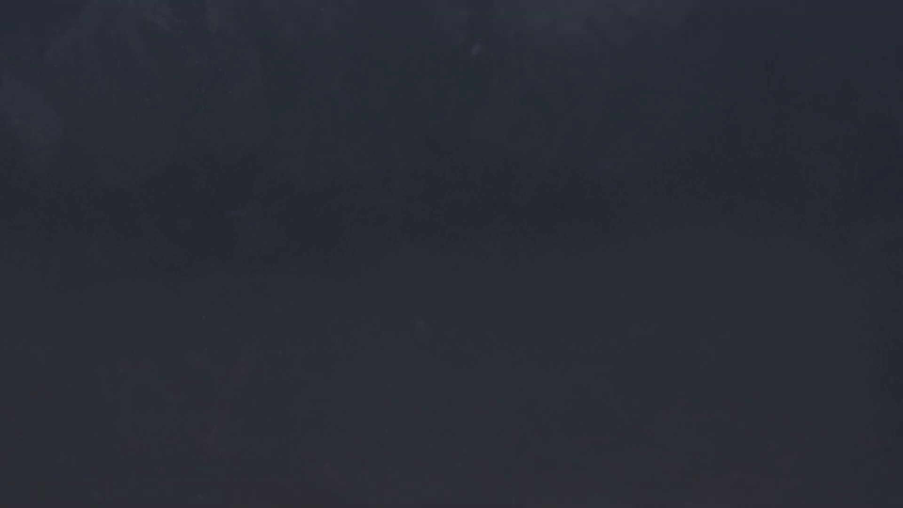